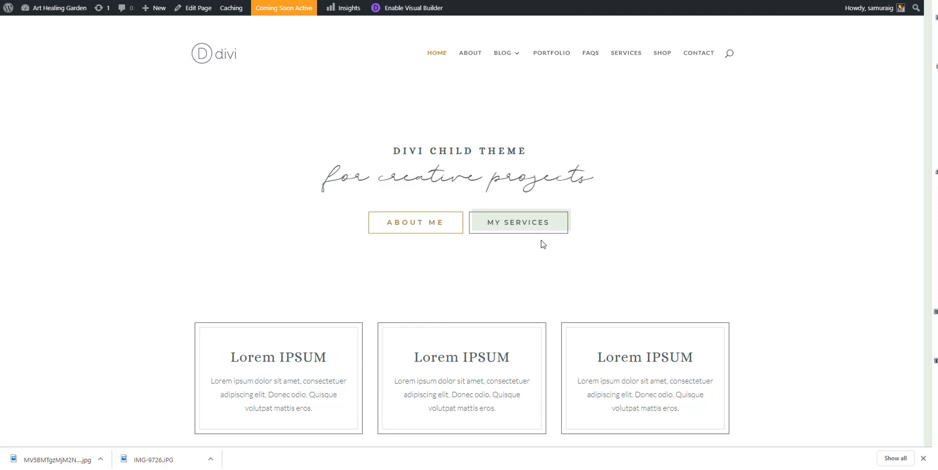
Step: Open the Home page's editor in a new browser tab and examine its section and row layout in the Divi Builder
{"action": "right_click", "coordinate": [205, 9]}
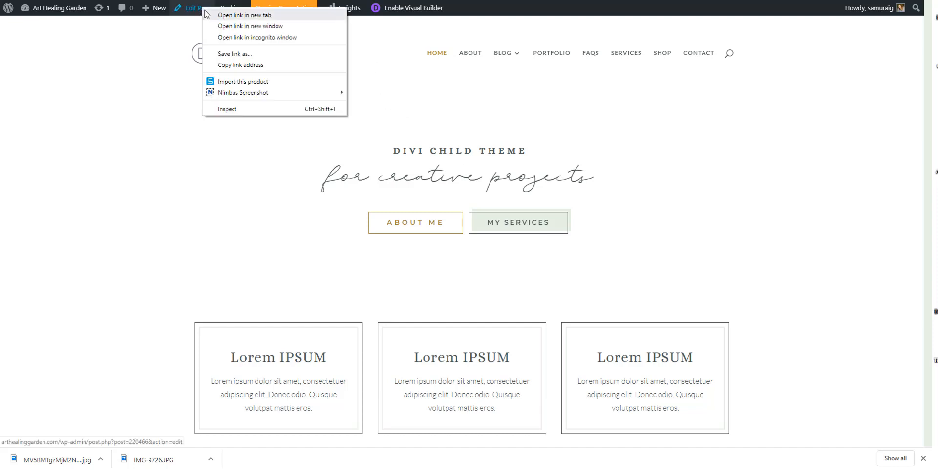
{"action": "left_click", "coordinate": [207, 15]}
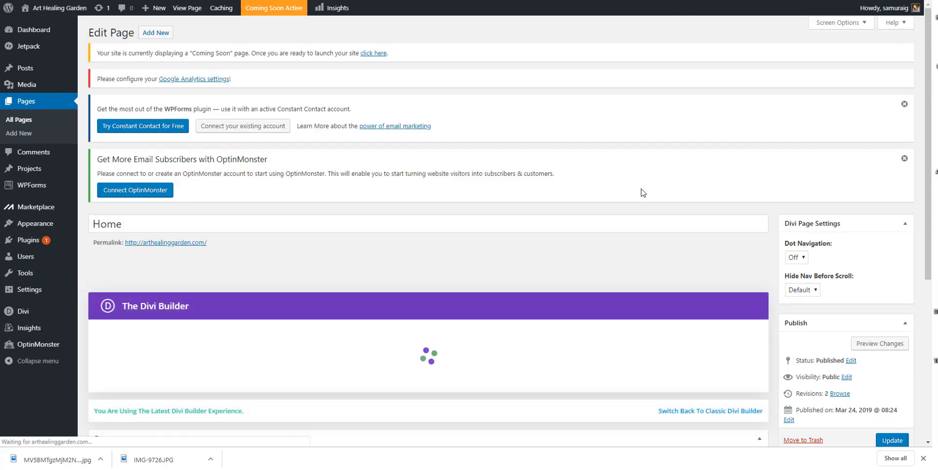
{"action": "scroll", "coordinate": [643, 192], "scroll_direction": "down", "scroll_amount": 3}
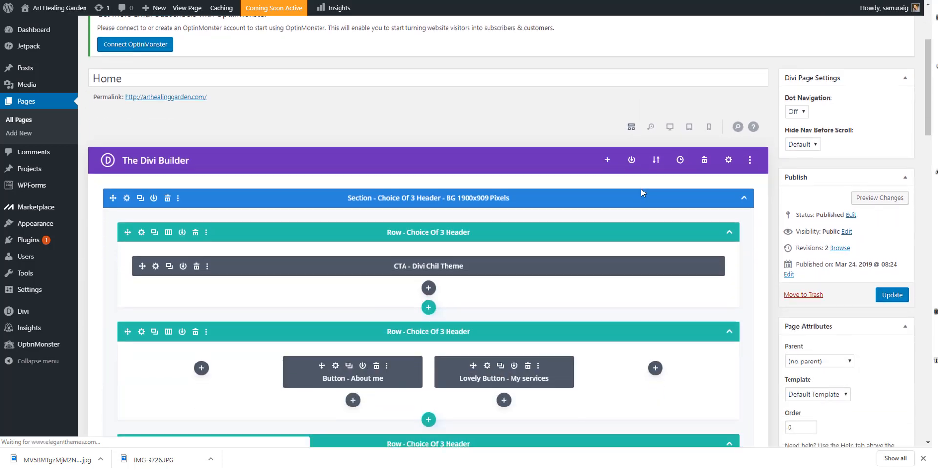
{"action": "scroll", "coordinate": [641, 192], "scroll_direction": "down", "scroll_amount": 1}
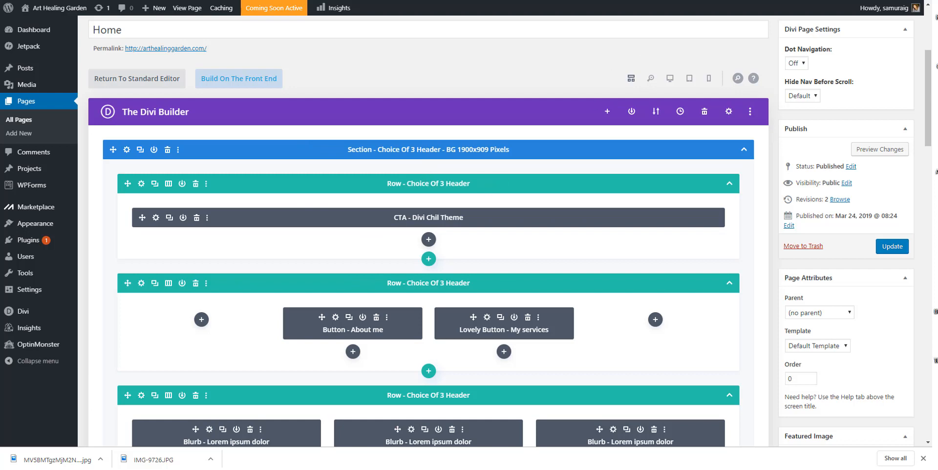
Step: Return to the live home page, enable the Visual Builder and look over the page's header and content blocks
{"action": "key", "text": "ctrl+shift+Tab"}
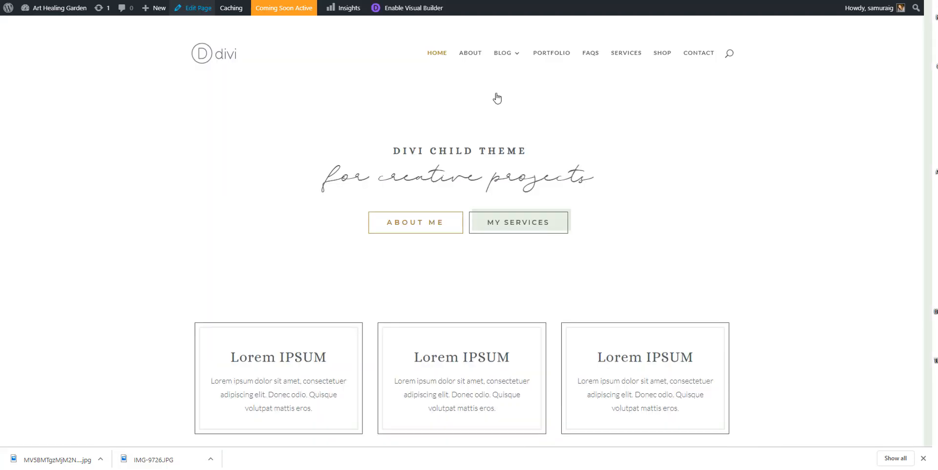
{"action": "left_click", "coordinate": [412, 9]}
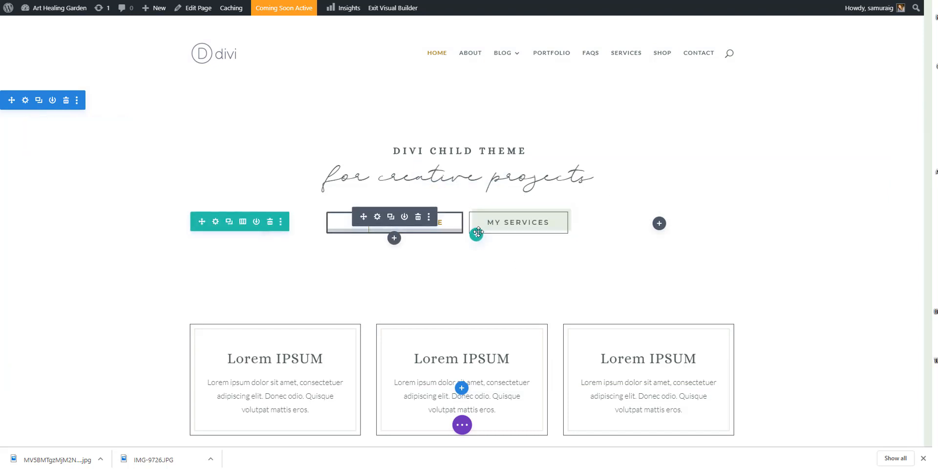
{"action": "scroll", "coordinate": [516, 327], "scroll_direction": "down", "scroll_amount": 2}
{"action": "scroll", "coordinate": [509, 332], "scroll_direction": "down", "scroll_amount": 15}
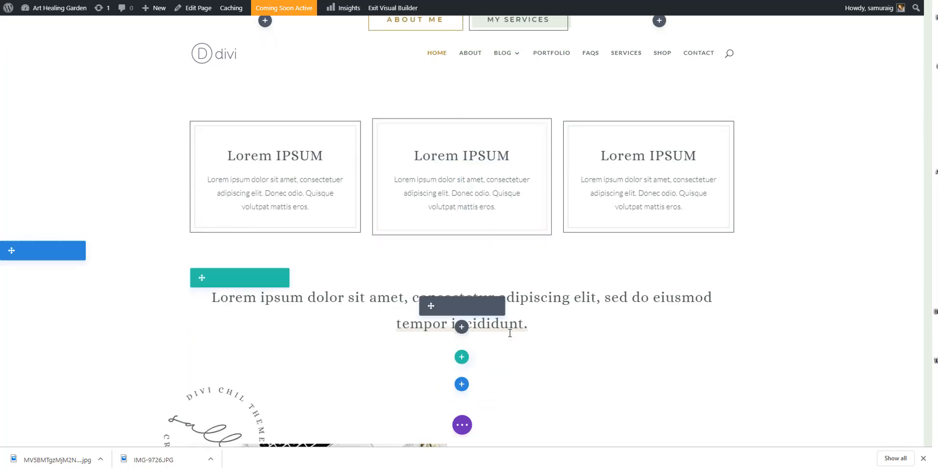
{"action": "scroll", "coordinate": [508, 331], "scroll_direction": "up", "scroll_amount": 15}
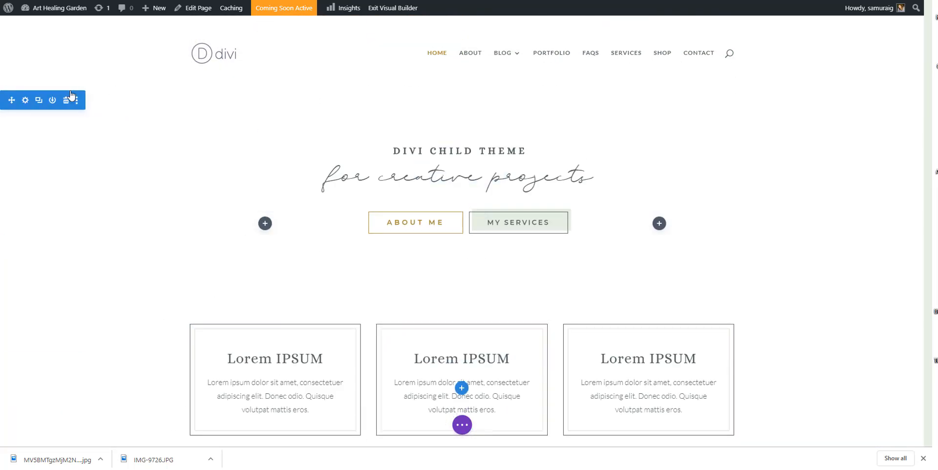
Step: Open the header section's settings and bring up the image chooser for its background image
{"action": "left_click", "coordinate": [25, 101]}
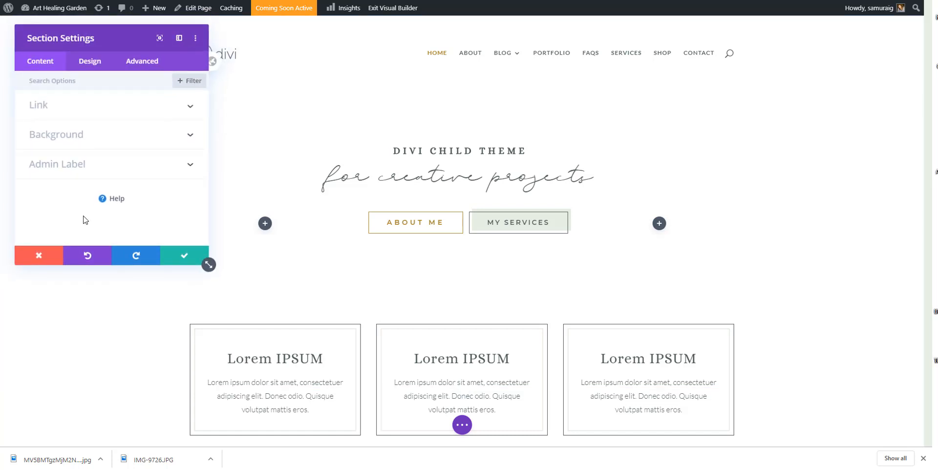
{"action": "left_click", "coordinate": [186, 144]}
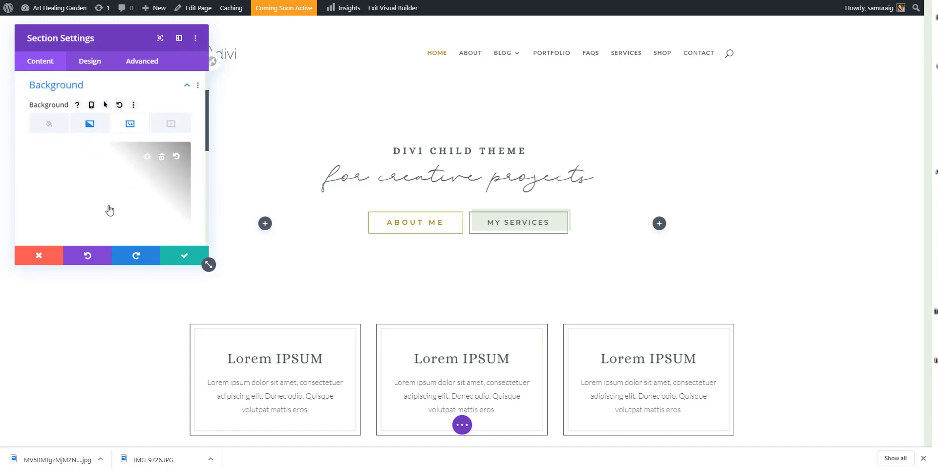
{"action": "left_click", "coordinate": [125, 124]}
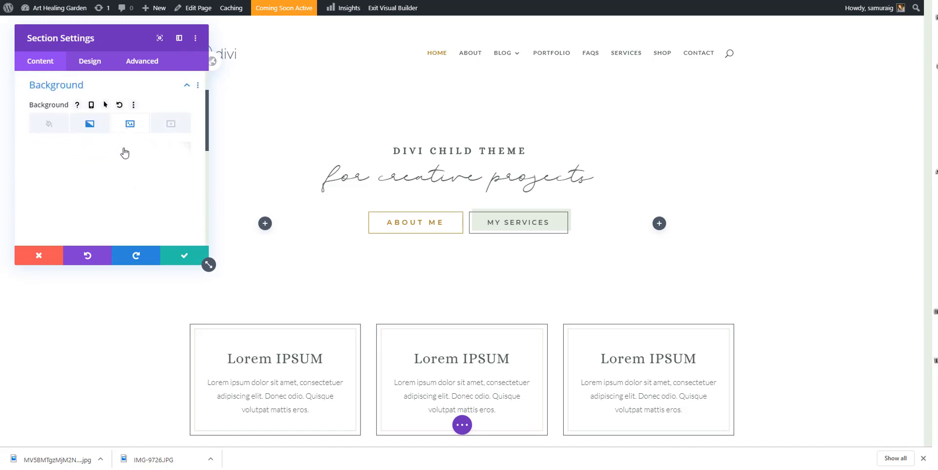
{"action": "left_click", "coordinate": [104, 197]}
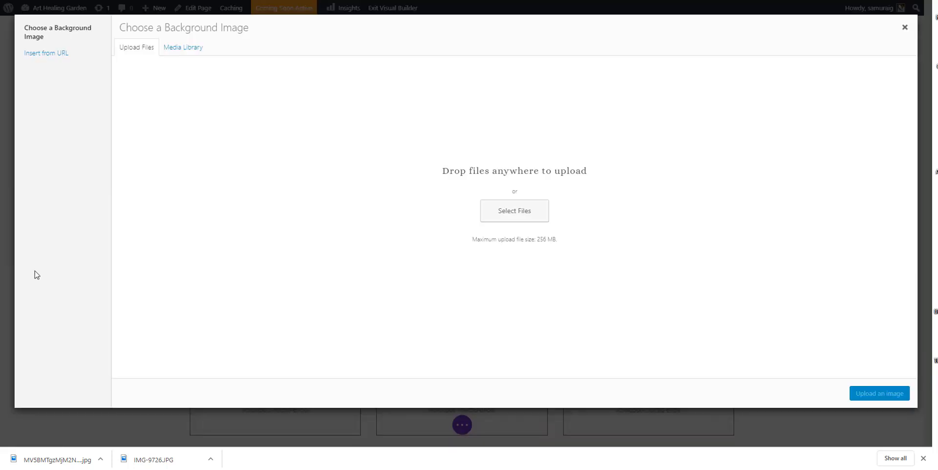
Step: Look through the Media Library for a background image, and return to the file upload view
{"action": "left_click", "coordinate": [186, 47]}
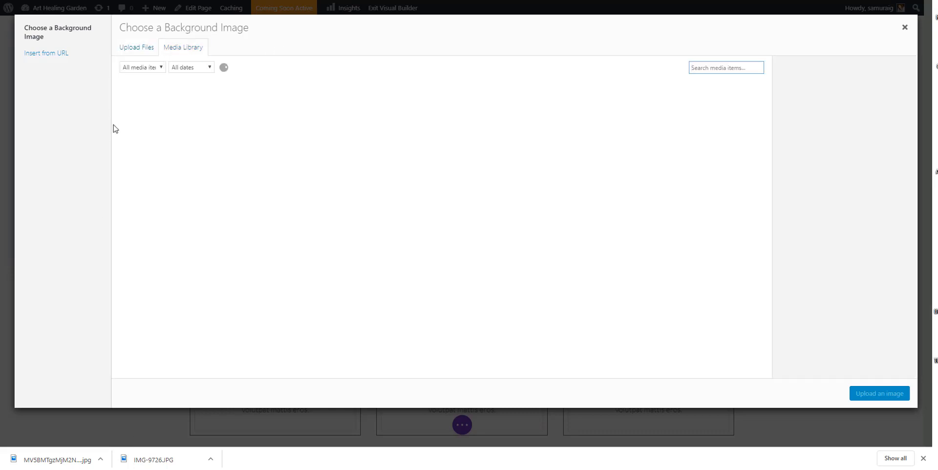
{"action": "scroll", "coordinate": [277, 131], "scroll_direction": "down", "scroll_amount": 2}
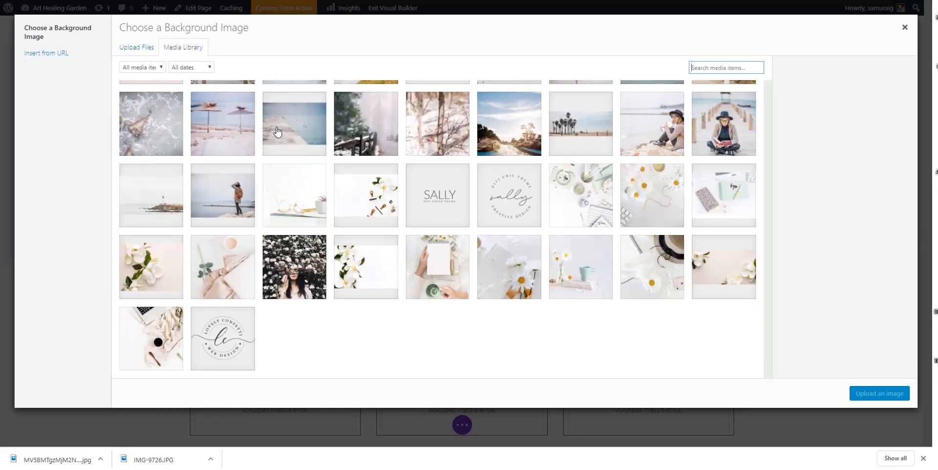
{"action": "scroll", "coordinate": [277, 131], "scroll_direction": "up", "scroll_amount": 2}
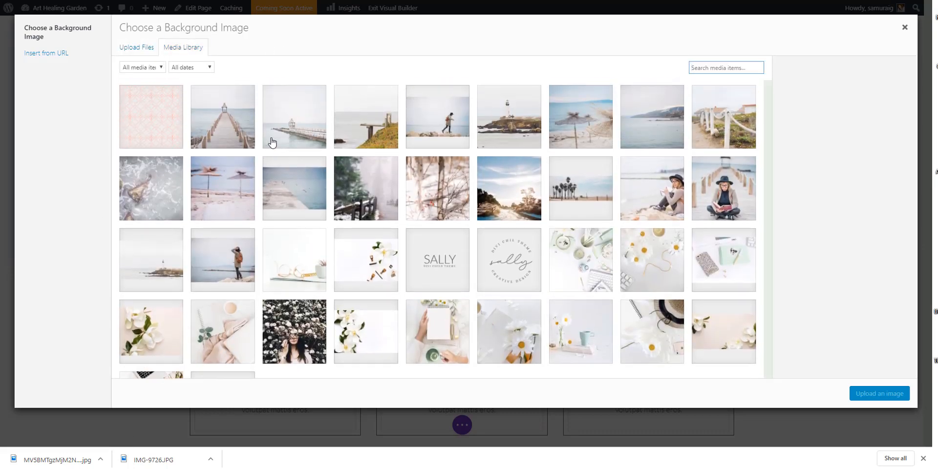
{"action": "left_click", "coordinate": [137, 50]}
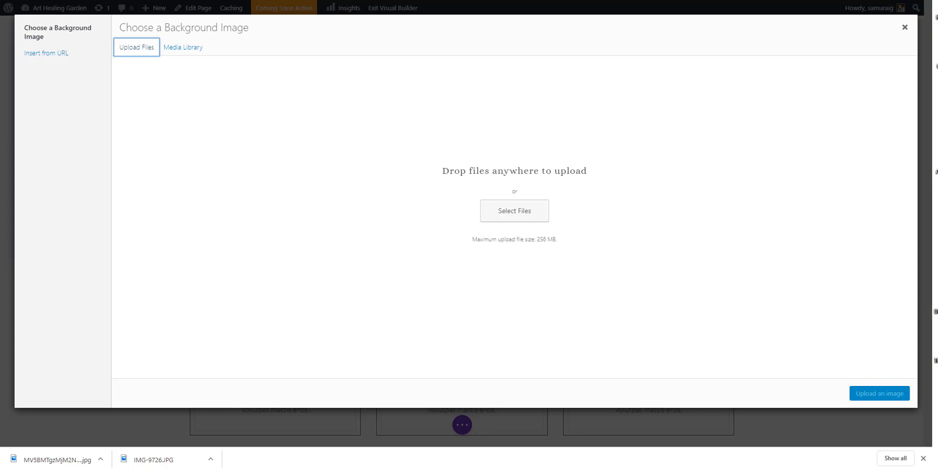
Step: Open the downloaded image IMG-9726.JPG and examine the mood board's artwork and colour swatches
{"action": "left_click", "coordinate": [153, 459]}
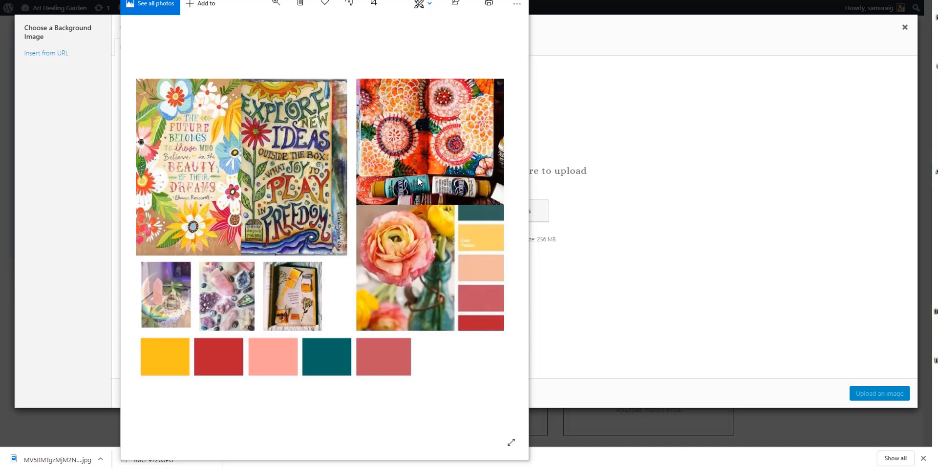
{"action": "left_click_drag", "start_coordinate": [324, 1], "coordinate": [501, 0]}
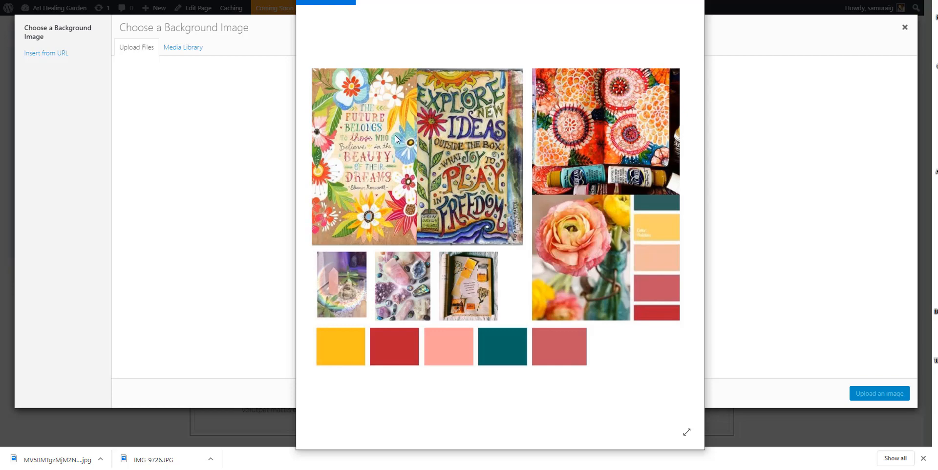
{"action": "key", "text": "alt+Tab"}
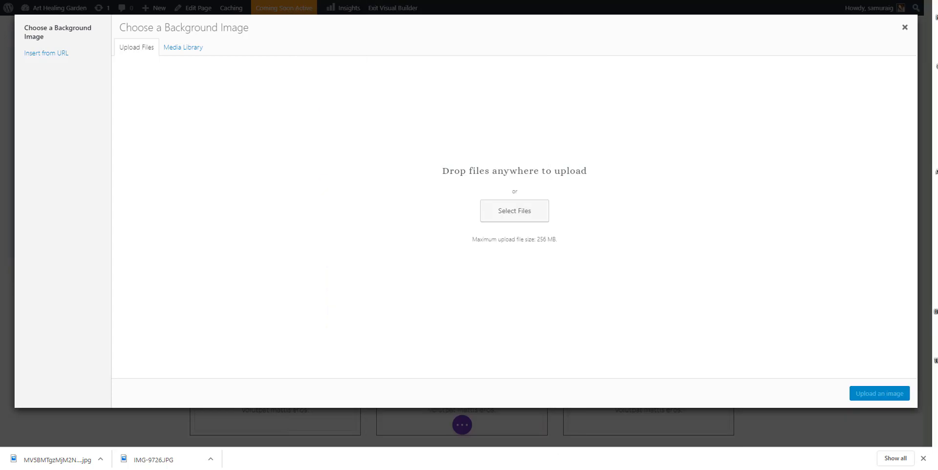
Step: Switch to the Pixabay window and look through the garden and flower images for a background matching the mood board
{"action": "key", "text": "alt+Tab"}
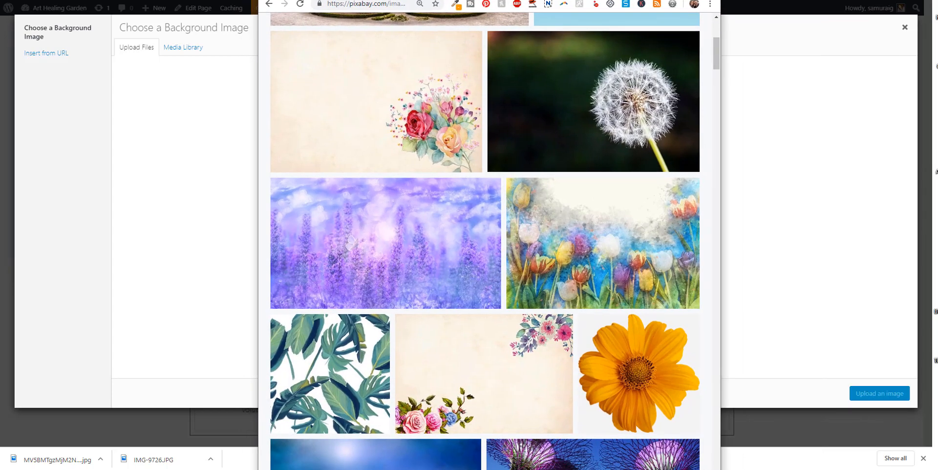
{"action": "left_click", "coordinate": [689, 0]}
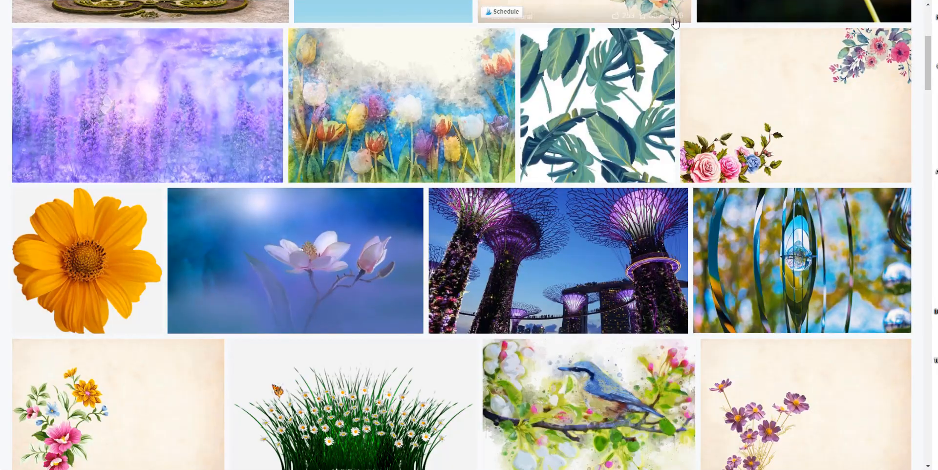
{"action": "scroll", "coordinate": [287, 204], "scroll_direction": "up", "scroll_amount": 1}
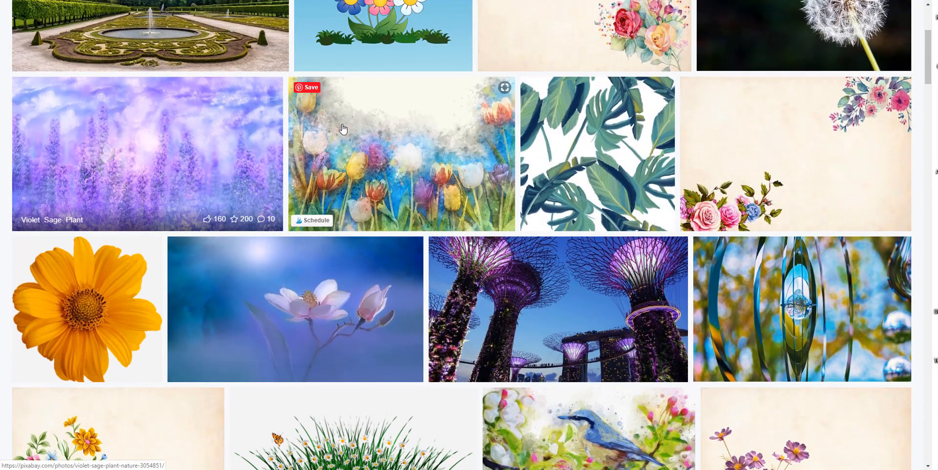
{"action": "scroll", "coordinate": [412, 126], "scroll_direction": "up", "scroll_amount": 1}
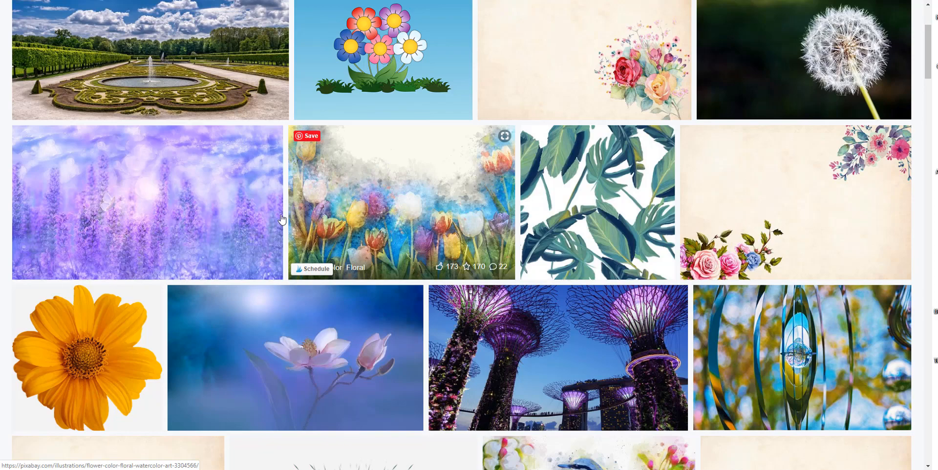
{"action": "scroll", "coordinate": [386, 232], "scroll_direction": "down", "scroll_amount": 5}
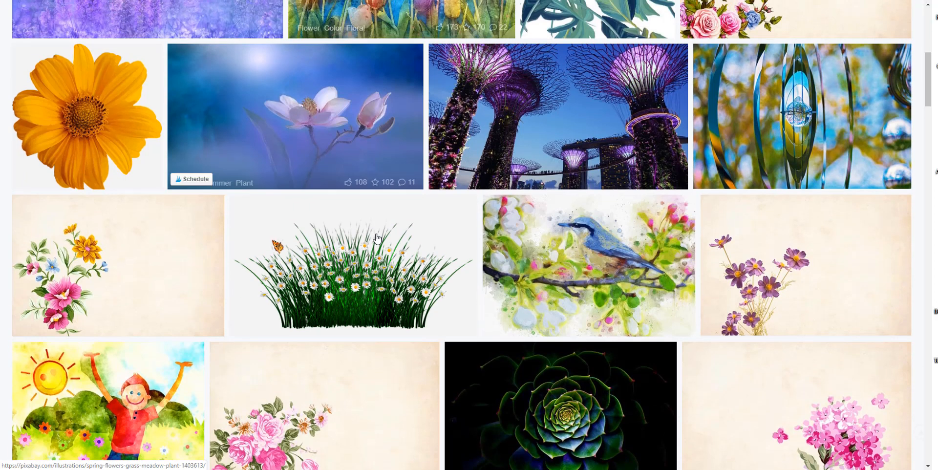
{"action": "scroll", "coordinate": [303, 247], "scroll_direction": "down", "scroll_amount": 1}
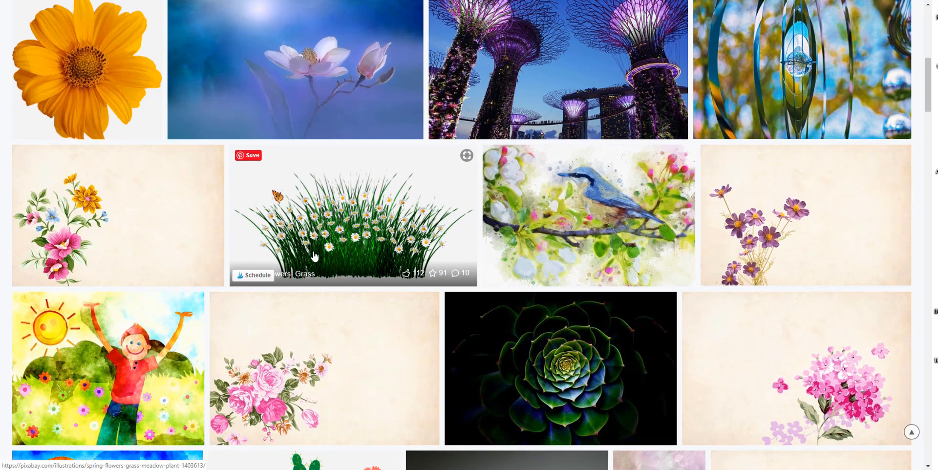
{"action": "mouse_move", "coordinate": [937, 5]}
{"action": "left_mouse_down"}
{"action": "mouse_move", "coordinate": [675, 23]}
{"action": "mouse_move", "coordinate": [586, 10]}
{"action": "mouse_move", "coordinate": [937, 9]}
{"action": "left_mouse_up"}
{"action": "scroll", "coordinate": [330, 198], "scroll_direction": "down", "scroll_amount": 5}
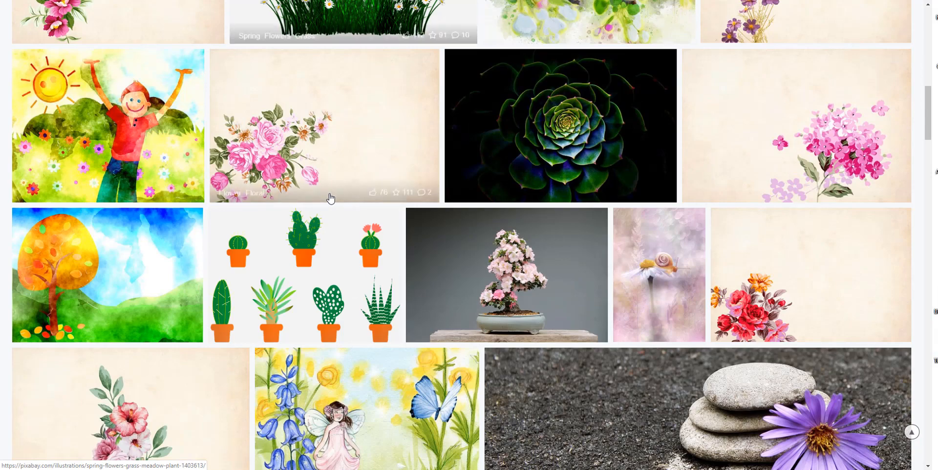
{"action": "scroll", "coordinate": [331, 205], "scroll_direction": "down", "scroll_amount": 5}
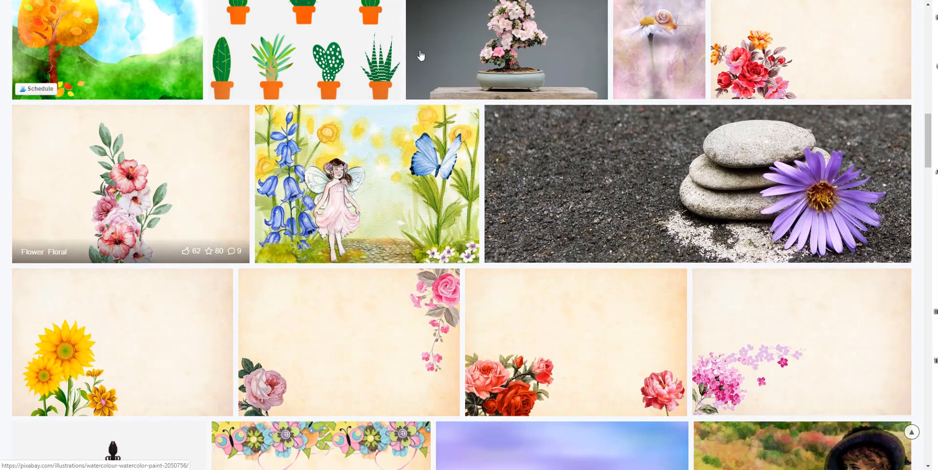
{"action": "scroll", "coordinate": [706, 281], "scroll_direction": "down", "scroll_amount": 4}
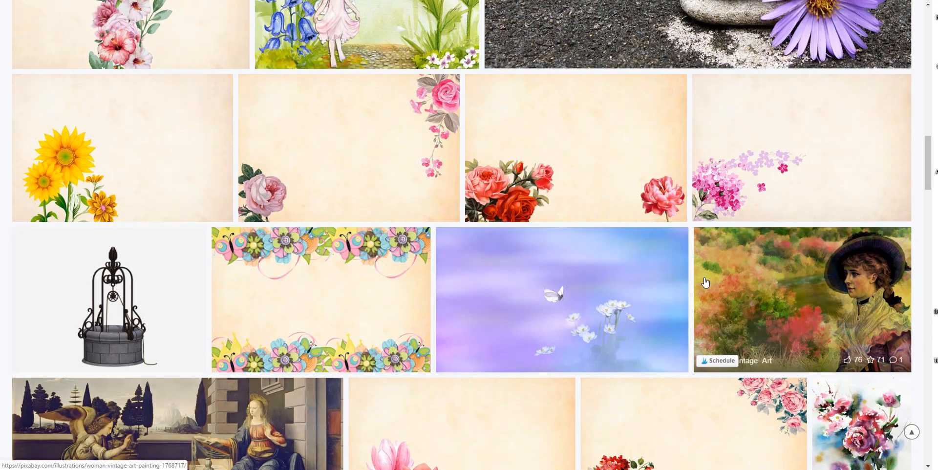
{"action": "scroll", "coordinate": [704, 282], "scroll_direction": "down", "scroll_amount": 1}
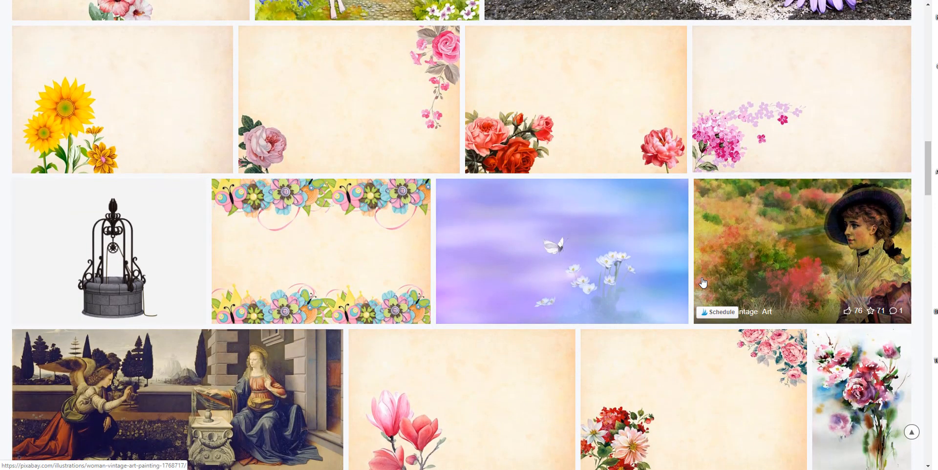
{"action": "scroll", "coordinate": [520, 279], "scroll_direction": "down", "scroll_amount": 3}
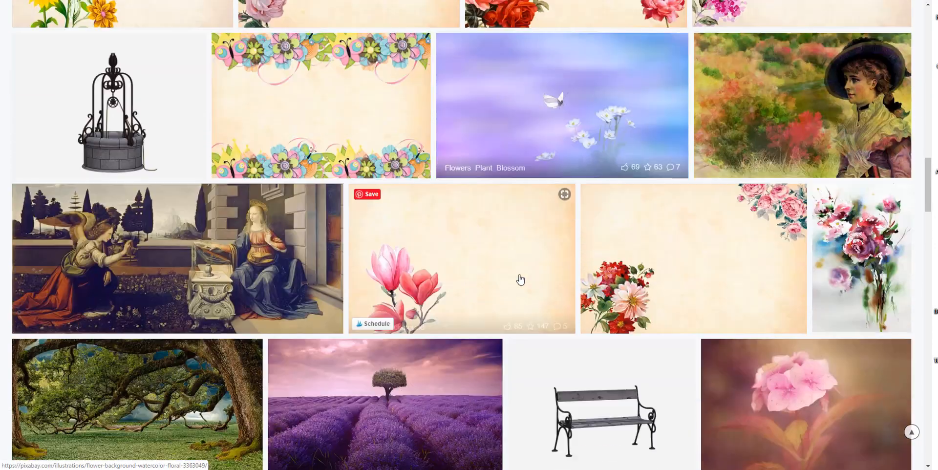
{"action": "scroll", "coordinate": [520, 280], "scroll_direction": "down", "scroll_amount": 6}
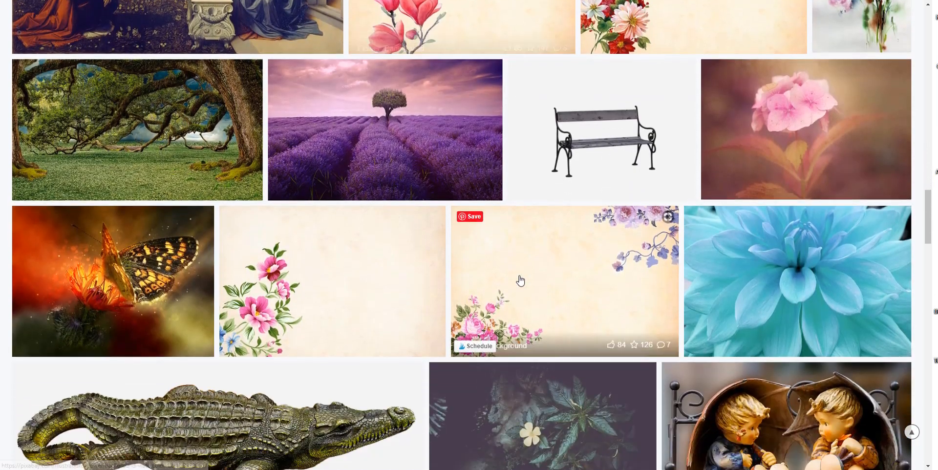
{"action": "scroll", "coordinate": [522, 282], "scroll_direction": "down", "scroll_amount": 5}
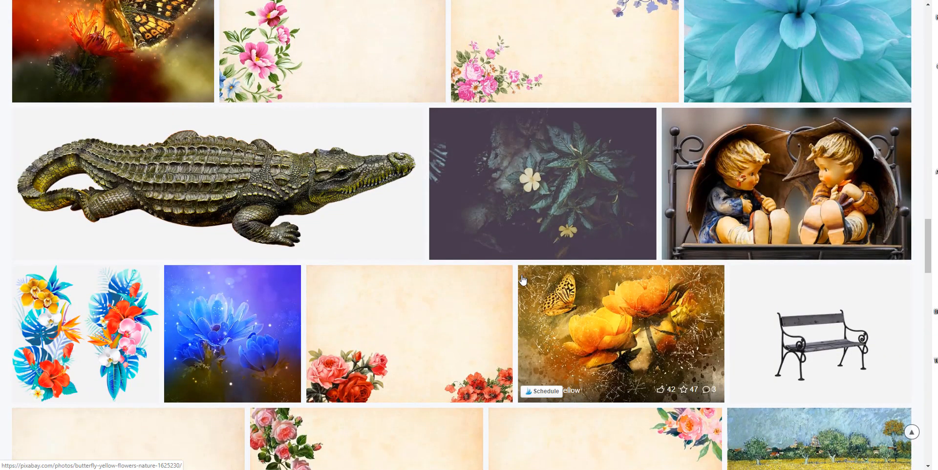
{"action": "scroll", "coordinate": [518, 278], "scroll_direction": "down", "scroll_amount": 3}
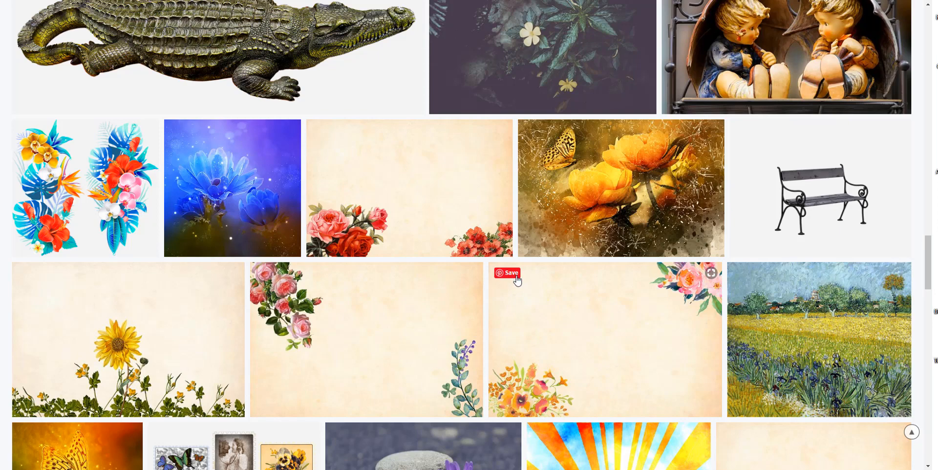
{"action": "scroll", "coordinate": [7, 210], "scroll_direction": "down", "scroll_amount": 5}
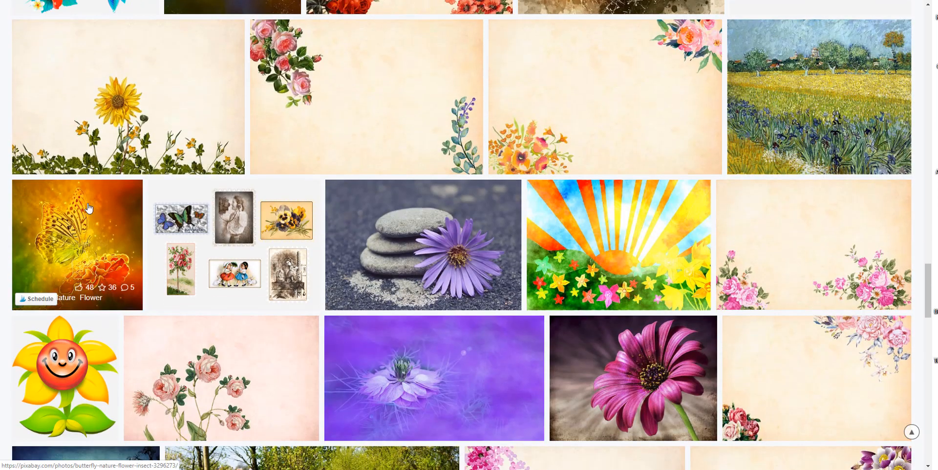
{"action": "scroll", "coordinate": [639, 229], "scroll_direction": "down", "scroll_amount": 1}
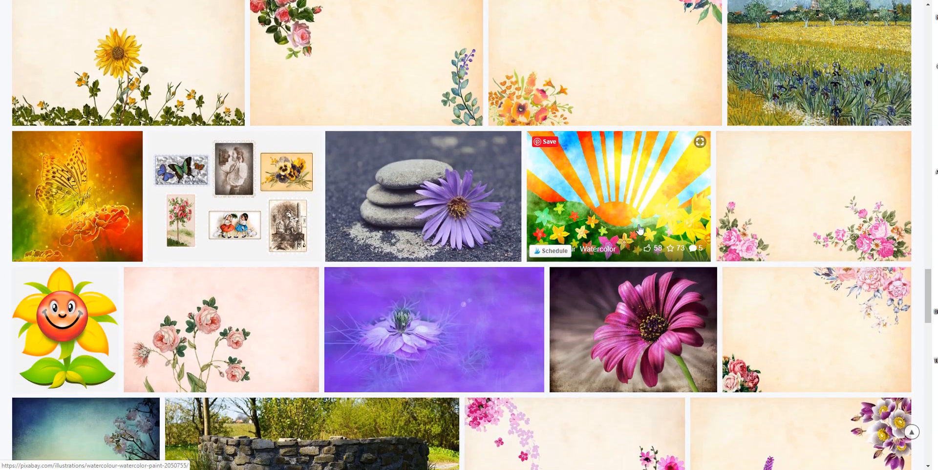
Step: Open the watercolour sunrise illustration with orange rays and colourful flowers in its own tab and download it for free
{"action": "right_click", "coordinate": [583, 195]}
{"action": "left_click", "coordinate": [606, 203]}
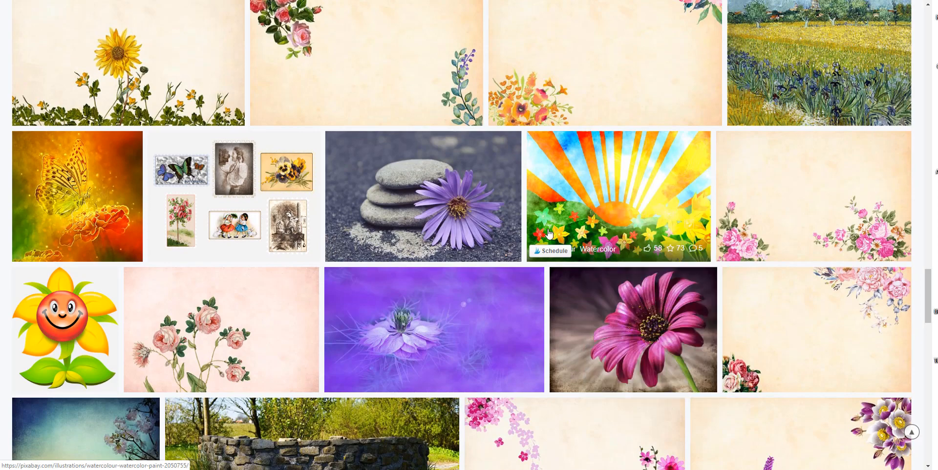
{"action": "key", "text": "ctrl+Tab"}
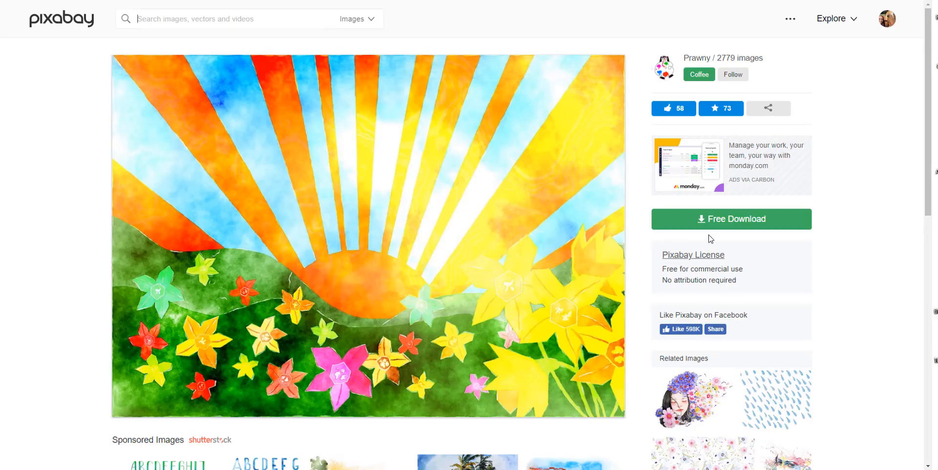
{"action": "left_click", "coordinate": [714, 221]}
{"action": "left_click", "coordinate": [694, 319]}
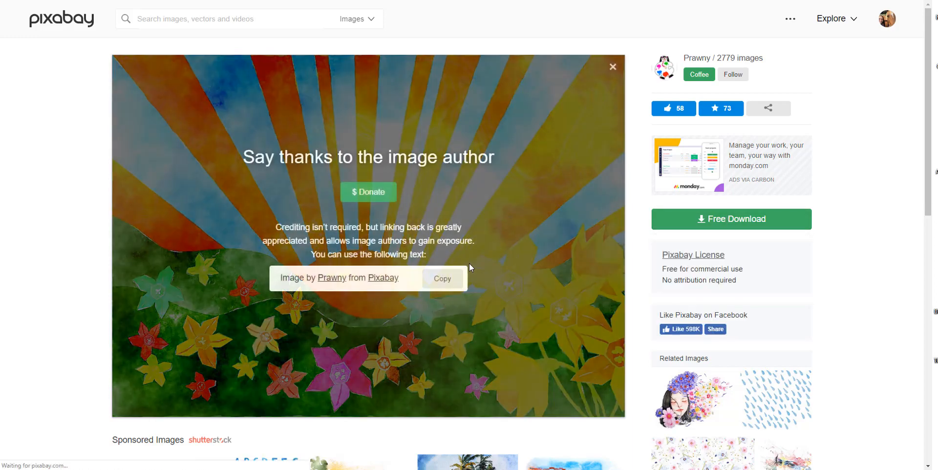
{"action": "scroll", "coordinate": [468, 262], "scroll_direction": "down", "scroll_amount": 3}
{"action": "scroll", "coordinate": [468, 264], "scroll_direction": "up", "scroll_amount": 3}
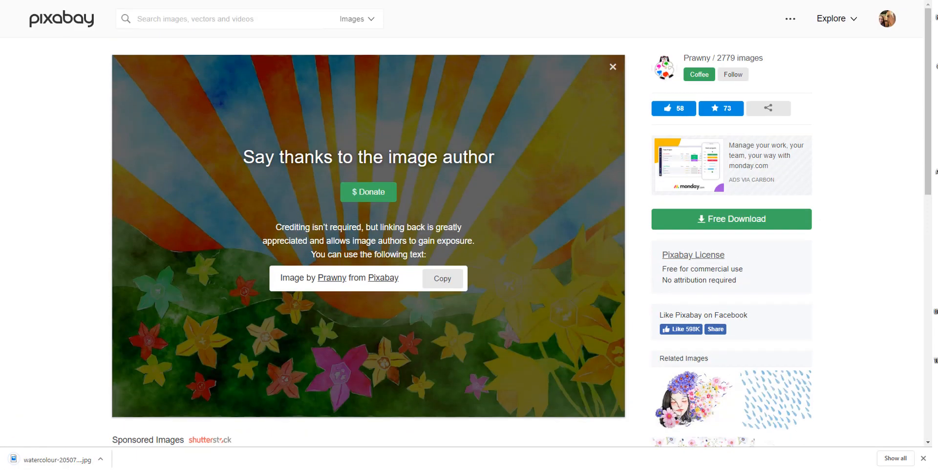
Step: Upload art_healing_garden.jpg in the image chooser, apply it as the header section's background at Large – 1024 × 724, and save the section settings
{"action": "left_click_drag", "start_coordinate": [586, 1], "coordinate": [936, 30]}
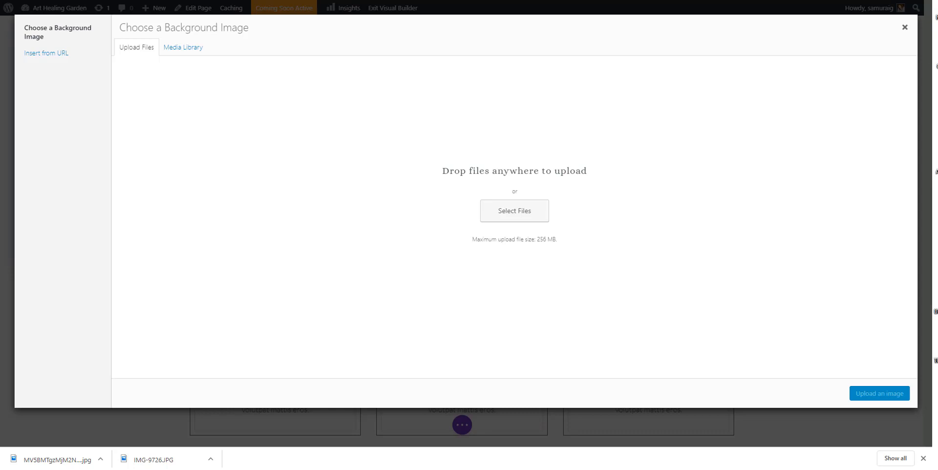
{"action": "left_click_drag", "start_coordinate": [712, 192], "coordinate": [481, 191]}
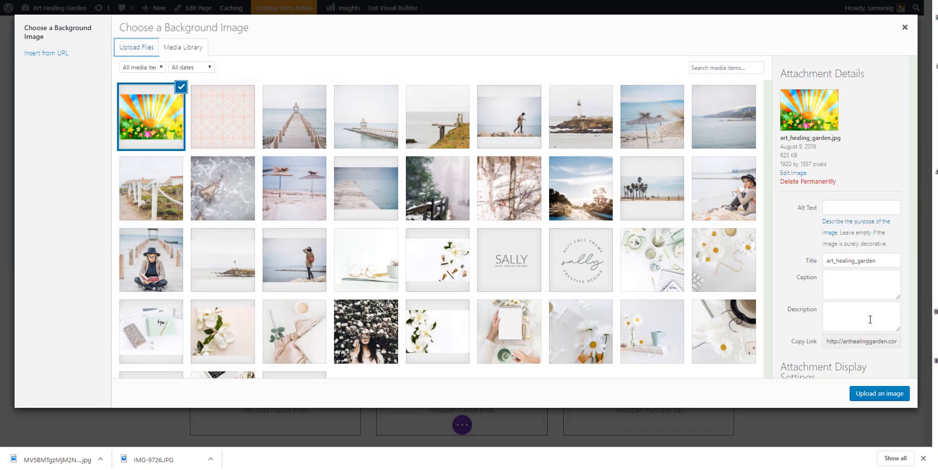
{"action": "scroll", "coordinate": [879, 350], "scroll_direction": "down", "scroll_amount": 2}
{"action": "left_click", "coordinate": [882, 359]}
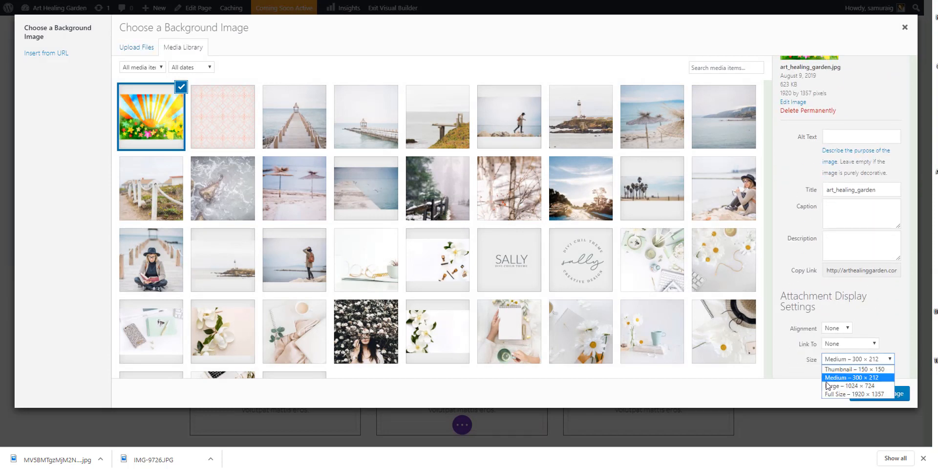
{"action": "left_click", "coordinate": [836, 385]}
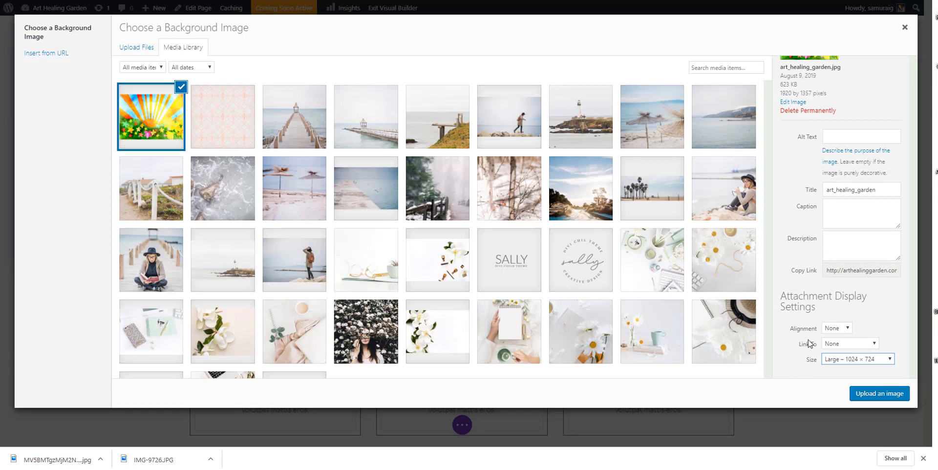
{"action": "left_click", "coordinate": [886, 397]}
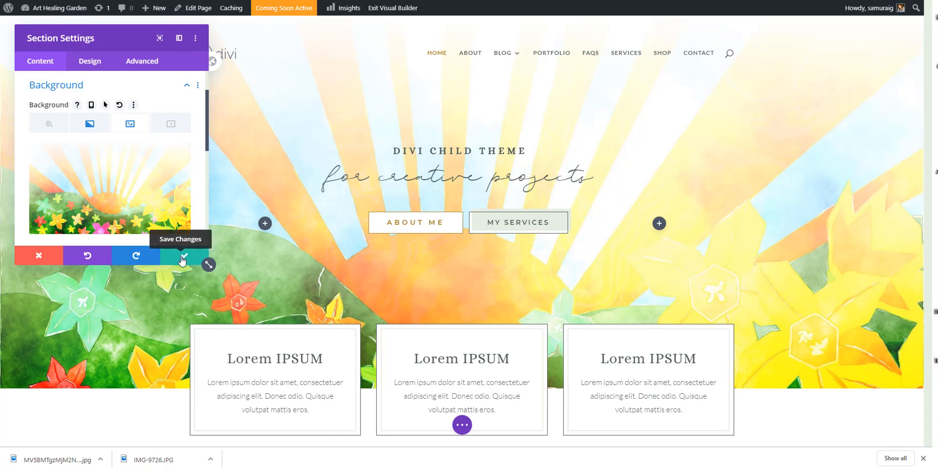
{"action": "left_click", "coordinate": [181, 262]}
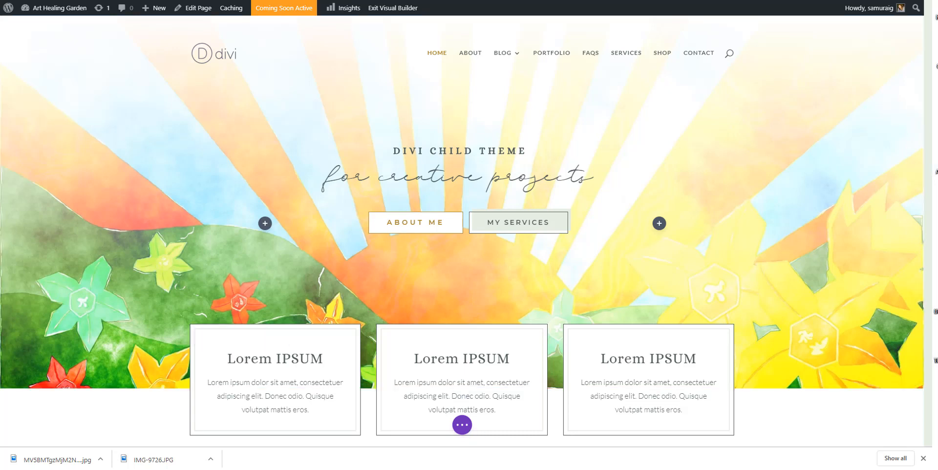
Step: Add a little space above the header's call-to-action text to shift it slightly down
{"action": "mouse_move", "coordinate": [937, 1]}
{"action": "left_mouse_down"}
{"action": "mouse_move", "coordinate": [443, 1]}
{"action": "mouse_move", "coordinate": [715, 19]}
{"action": "mouse_move", "coordinate": [389, 14]}
{"action": "mouse_move", "coordinate": [937, 9]}
{"action": "left_mouse_up"}
{"action": "left_click", "coordinate": [474, 149]}
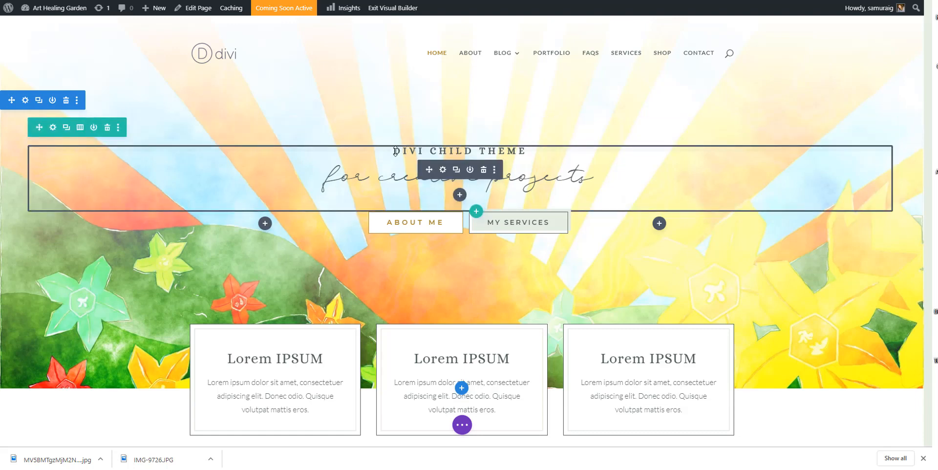
{"action": "left_click_drag", "start_coordinate": [547, 163], "coordinate": [544, 157]}
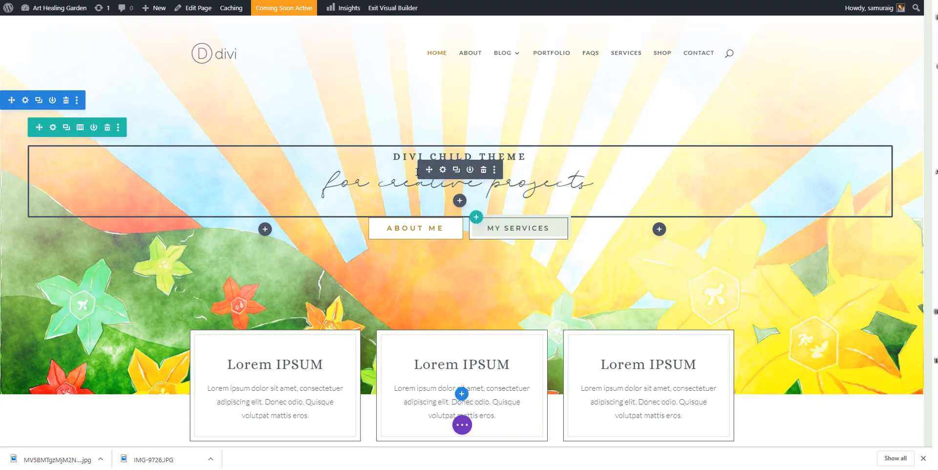
Step: Replace the header call to action's title with "ART" and leave the editing history
{"action": "left_click", "coordinate": [443, 171]}
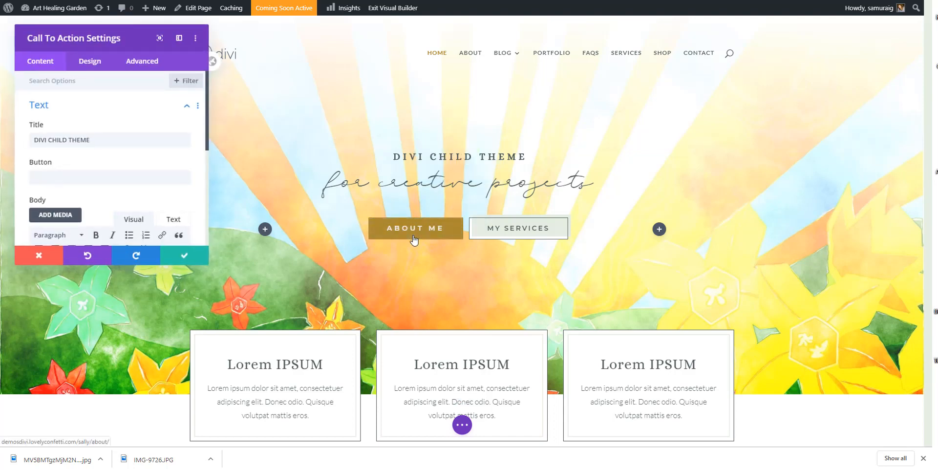
{"action": "left_click_drag", "start_coordinate": [177, 141], "coordinate": [26, 145]}
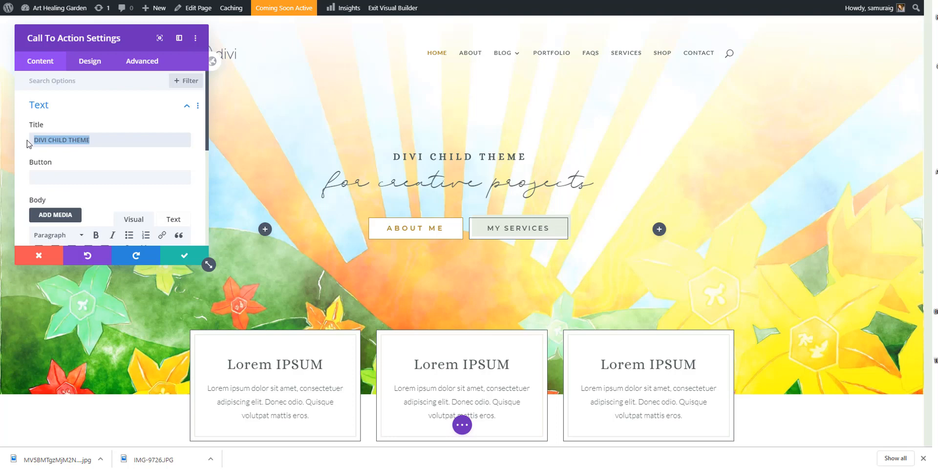
{"action": "type", "text": "A"}
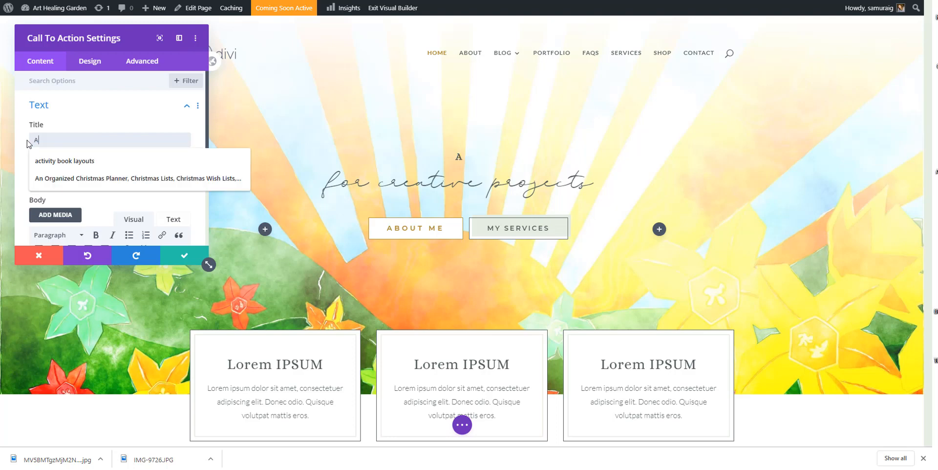
{"action": "type", "text": "RT Heal"}
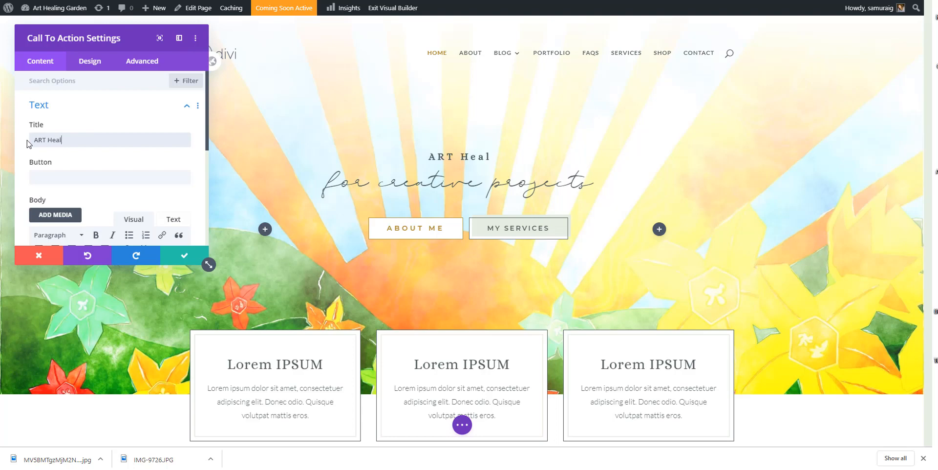
{"action": "key", "text": "BackSpace"}
{"action": "key", "text": "BackSpace"}
{"action": "key", "text": "BackSpace"}
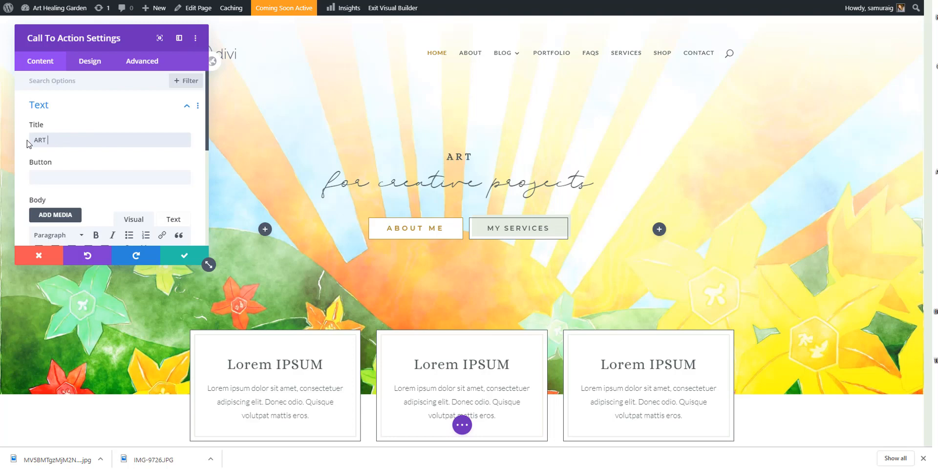
{"action": "key", "text": "h"}
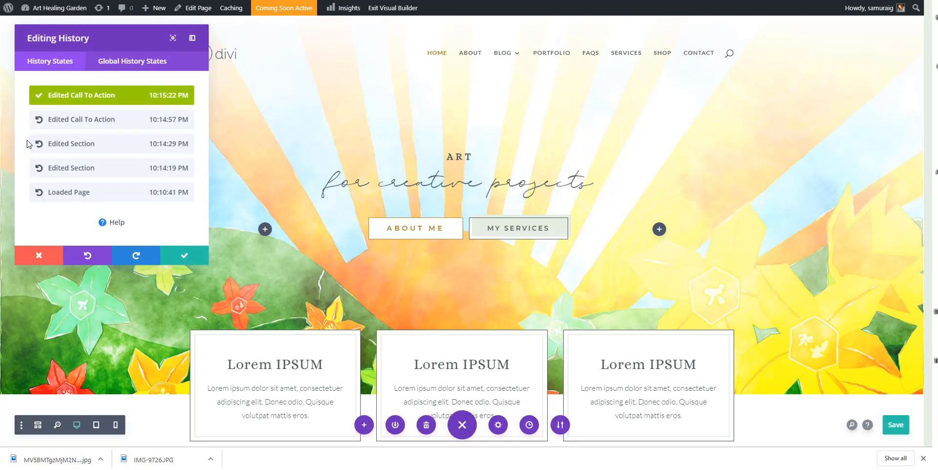
{"action": "left_click", "coordinate": [188, 255]}
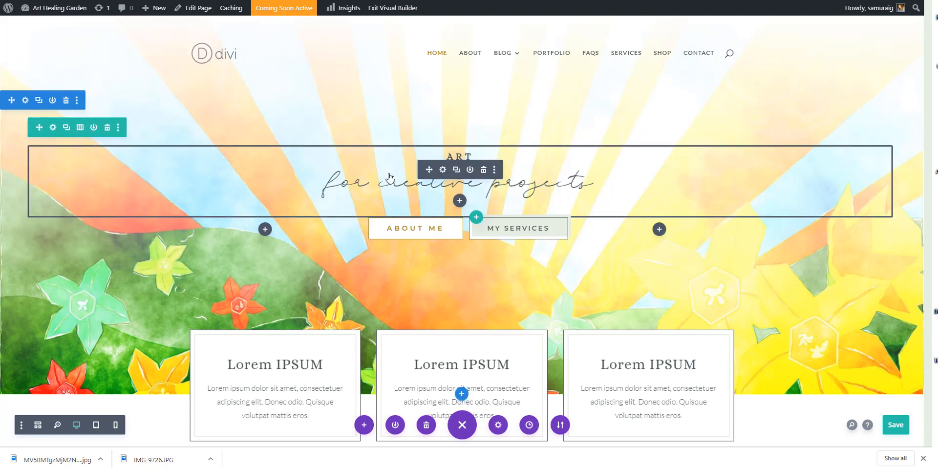
Step: Extend the header call to action's title to "ART HEALING GARDEN" and save the module settings
{"action": "left_click", "coordinate": [444, 175]}
{"action": "left_click", "coordinate": [55, 139]}
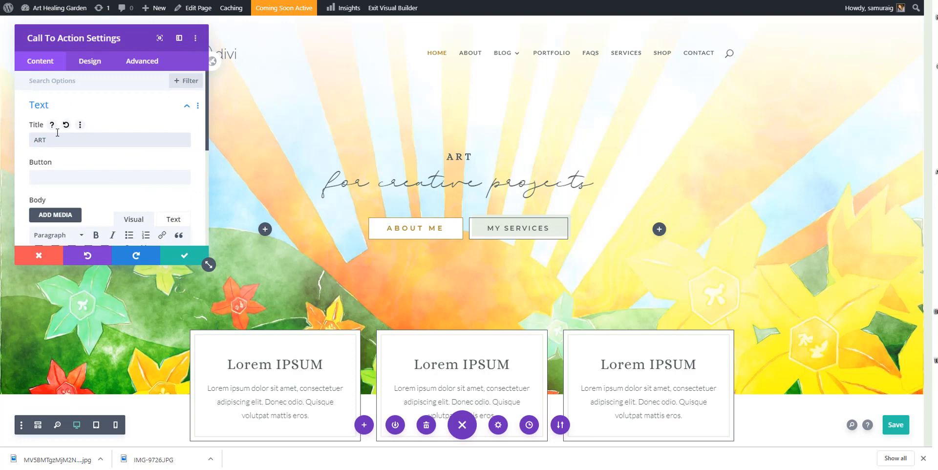
{"action": "type", "text": "HEALING GARDEN"}
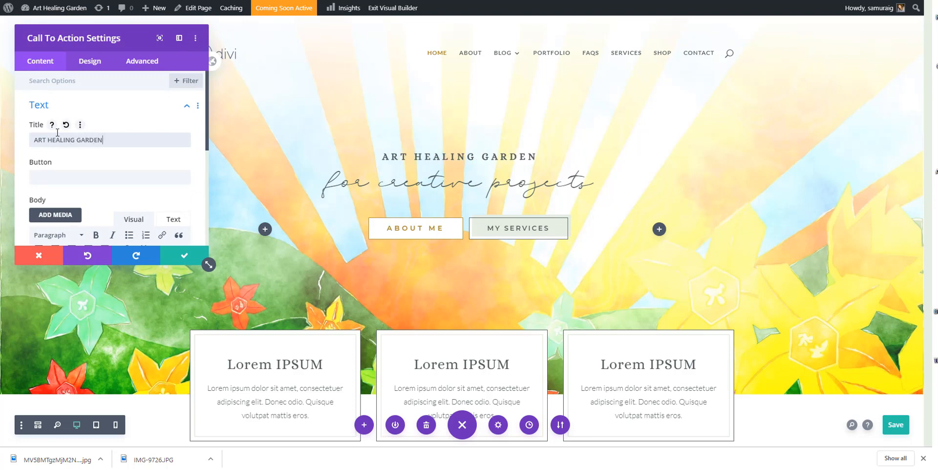
{"action": "left_click", "coordinate": [185, 260]}
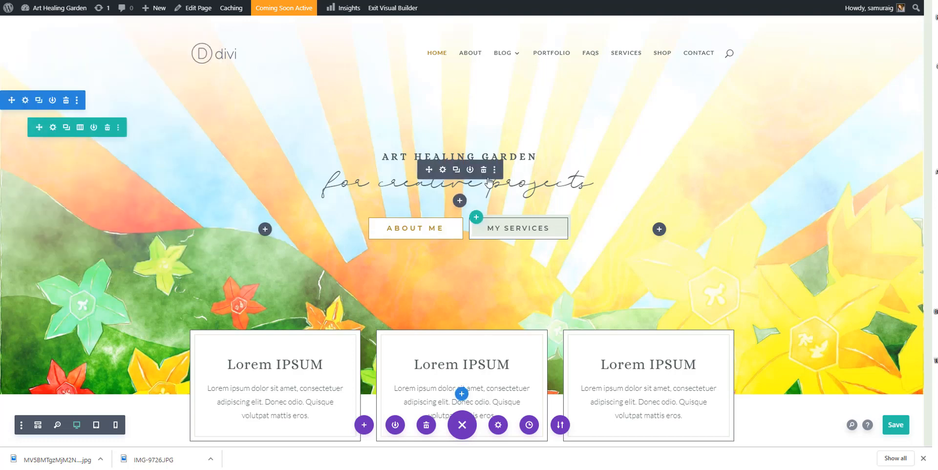
Step: Reopen the header call to action's settings and switch its body content to the plain text editor
{"action": "left_click", "coordinate": [442, 169]}
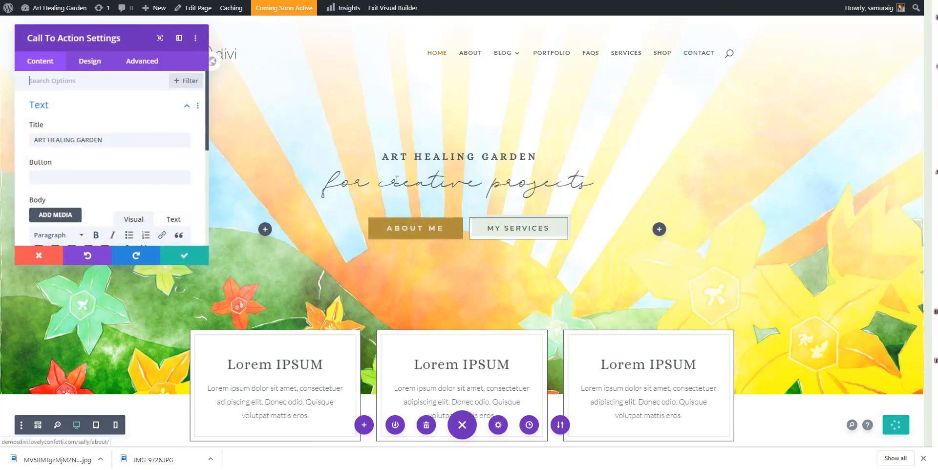
{"action": "left_click", "coordinate": [399, 184]}
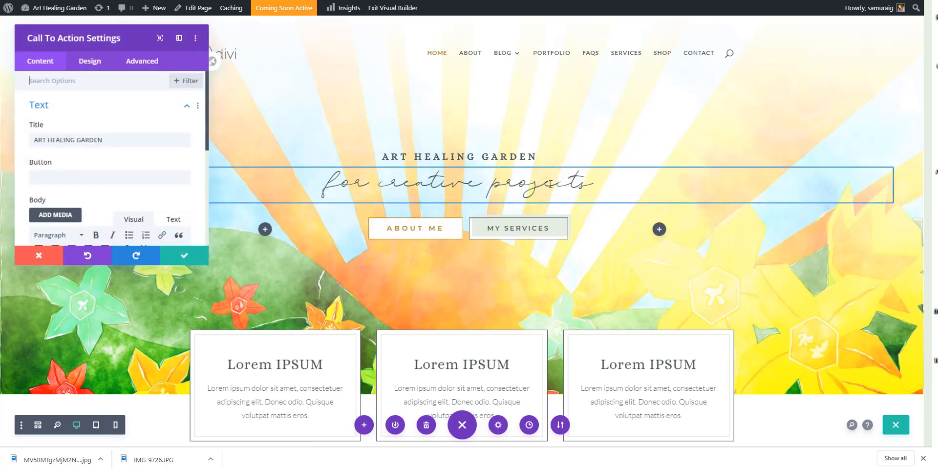
{"action": "scroll", "coordinate": [139, 128], "scroll_direction": "down", "scroll_amount": 2}
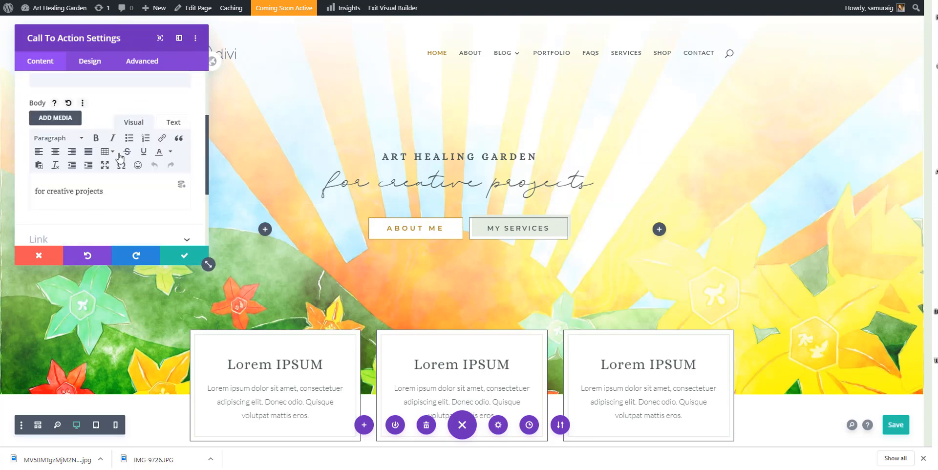
{"action": "scroll", "coordinate": [122, 170], "scroll_direction": "down", "scroll_amount": 1}
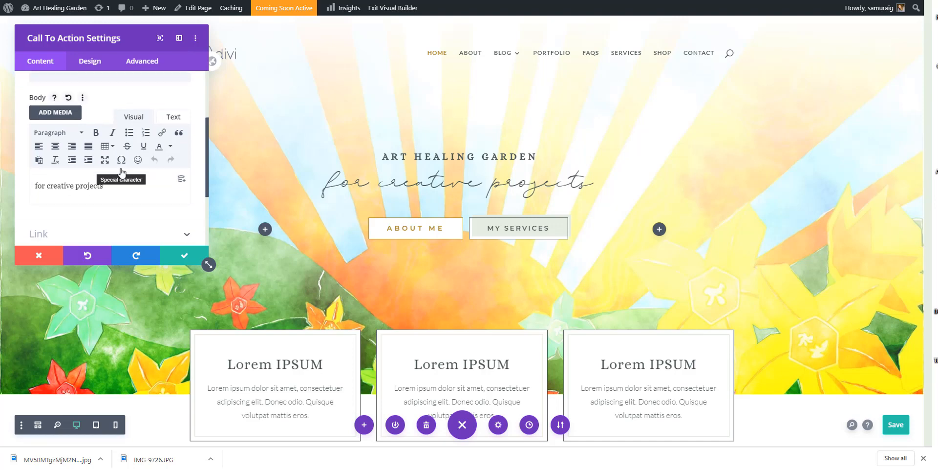
{"action": "scroll", "coordinate": [121, 170], "scroll_direction": "down", "scroll_amount": 2}
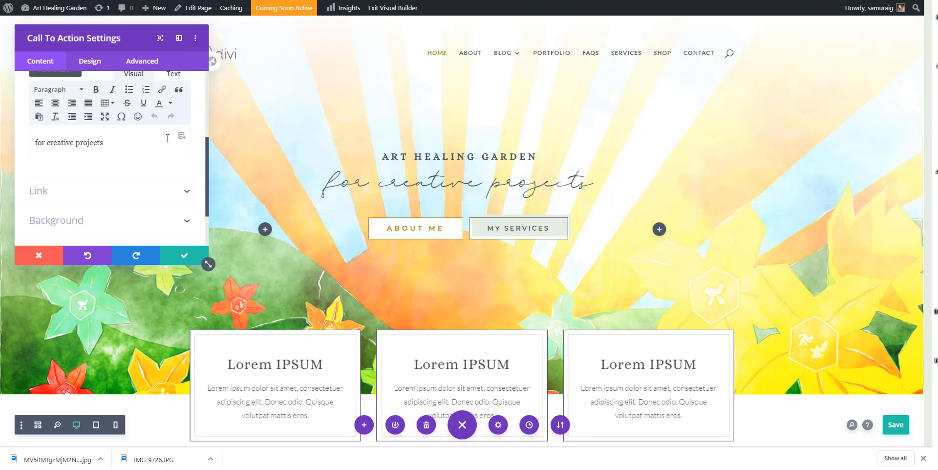
{"action": "scroll", "coordinate": [131, 145], "scroll_direction": "up", "scroll_amount": 2}
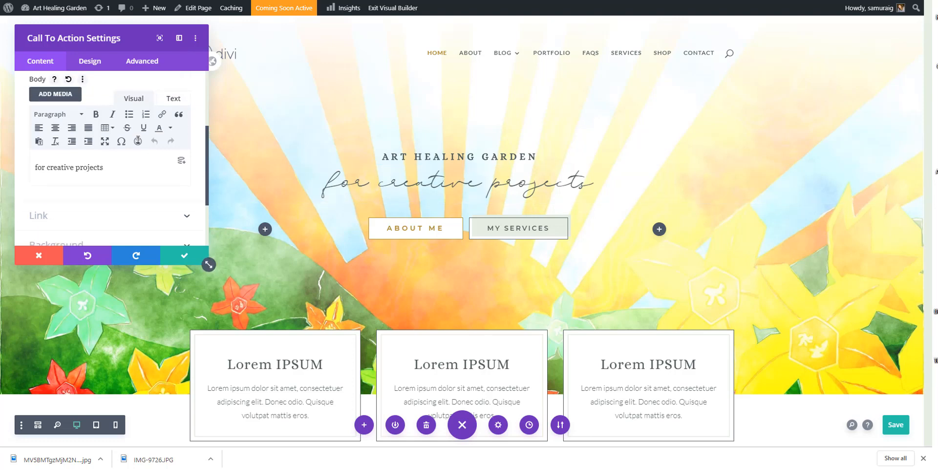
{"action": "left_click", "coordinate": [173, 122]}
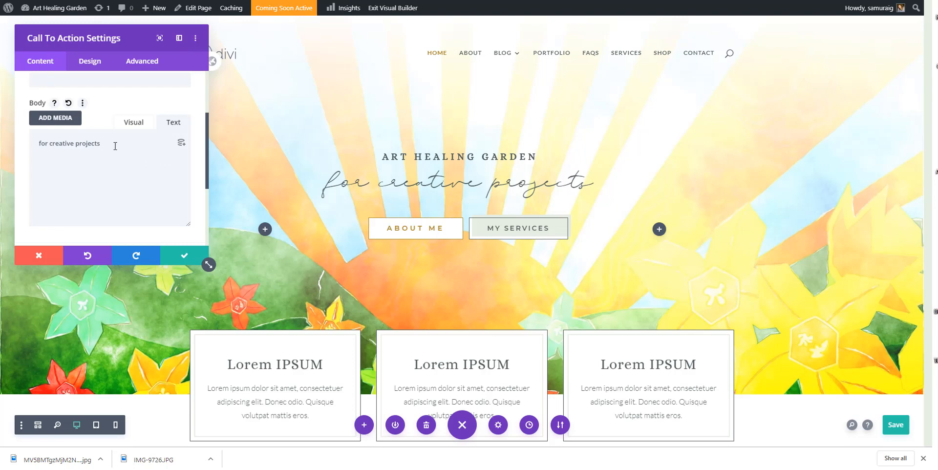
{"action": "left_click_drag", "start_coordinate": [115, 146], "coordinate": [17, 142]}
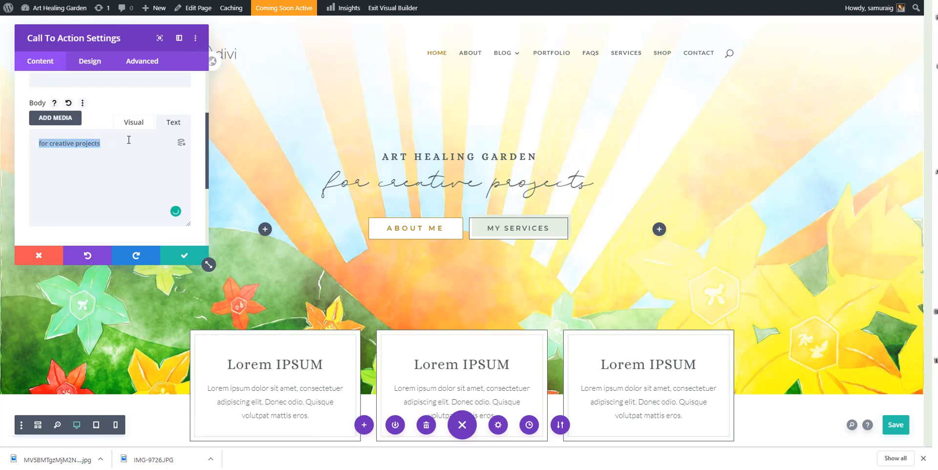
Step: Look through the call to action's content fields and its text design options for alignment, colour and shadow
{"action": "scroll", "coordinate": [128, 140], "scroll_direction": "down", "scroll_amount": 2}
{"action": "scroll", "coordinate": [129, 141], "scroll_direction": "up", "scroll_amount": 2}
{"action": "scroll", "coordinate": [124, 148], "scroll_direction": "up", "scroll_amount": 4}
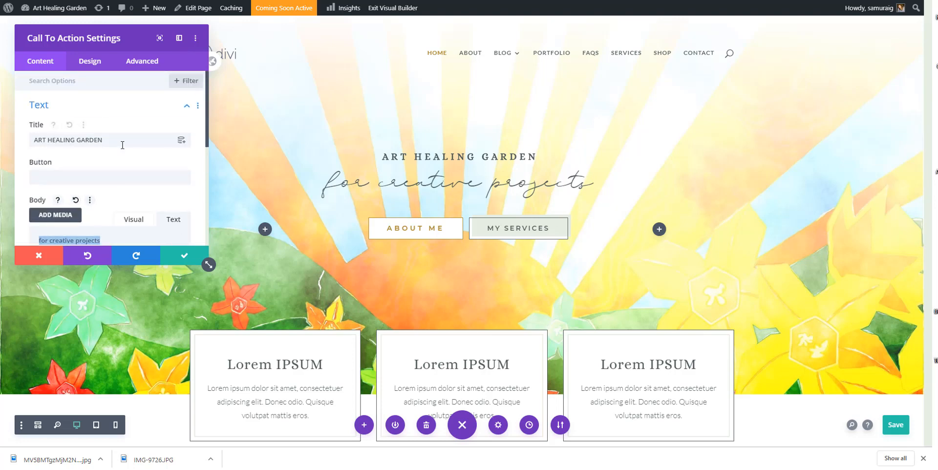
{"action": "left_click", "coordinate": [97, 63]}
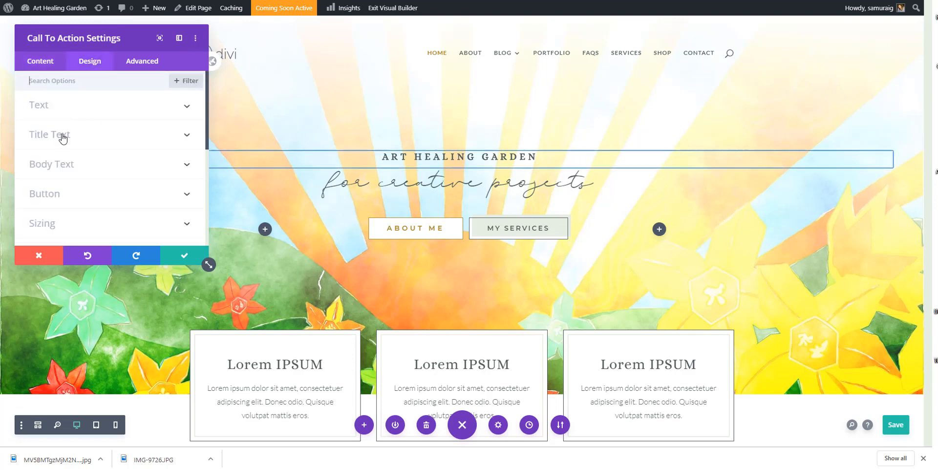
{"action": "left_click", "coordinate": [141, 108]}
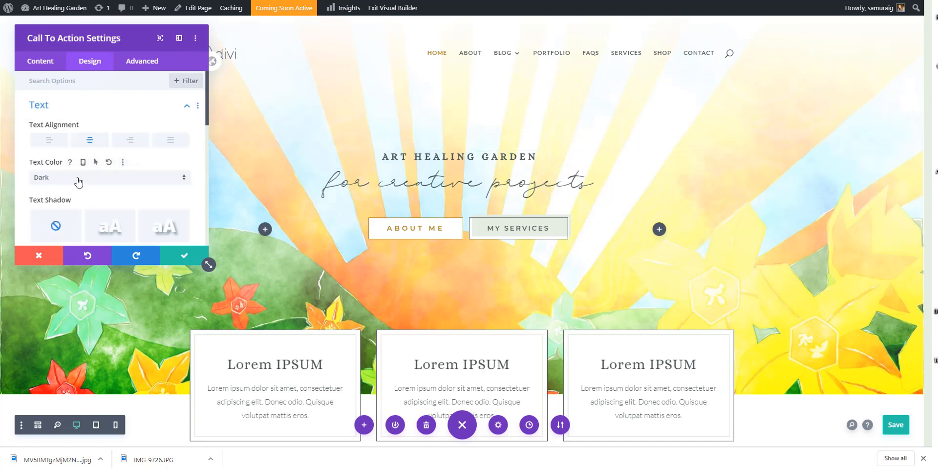
{"action": "scroll", "coordinate": [80, 182], "scroll_direction": "down", "scroll_amount": 3}
{"action": "scroll", "coordinate": [80, 182], "scroll_direction": "up", "scroll_amount": 3}
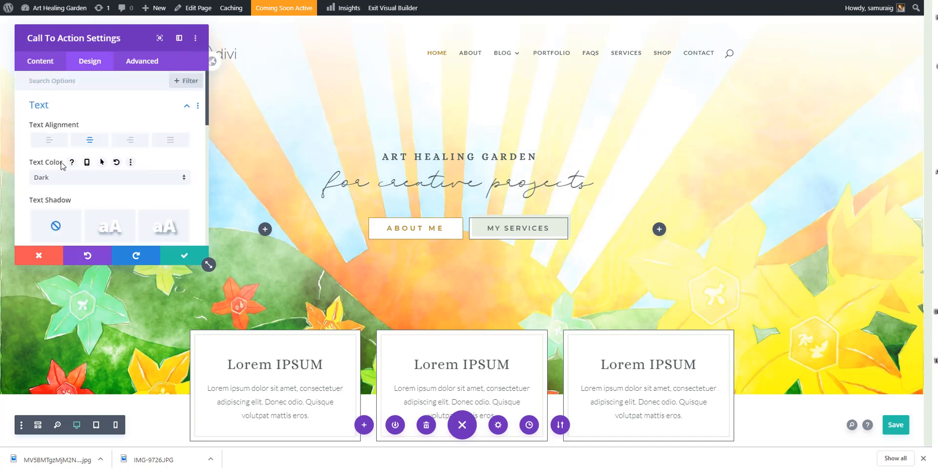
{"action": "left_click", "coordinate": [41, 65]}
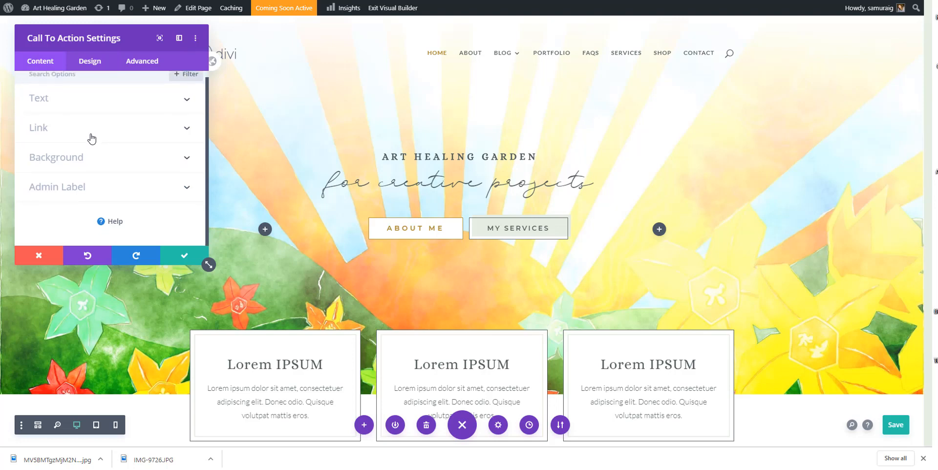
Step: Replace the call to action's body text with "where you can find your way back to yourself" and save the module settings
{"action": "left_click", "coordinate": [126, 109]}
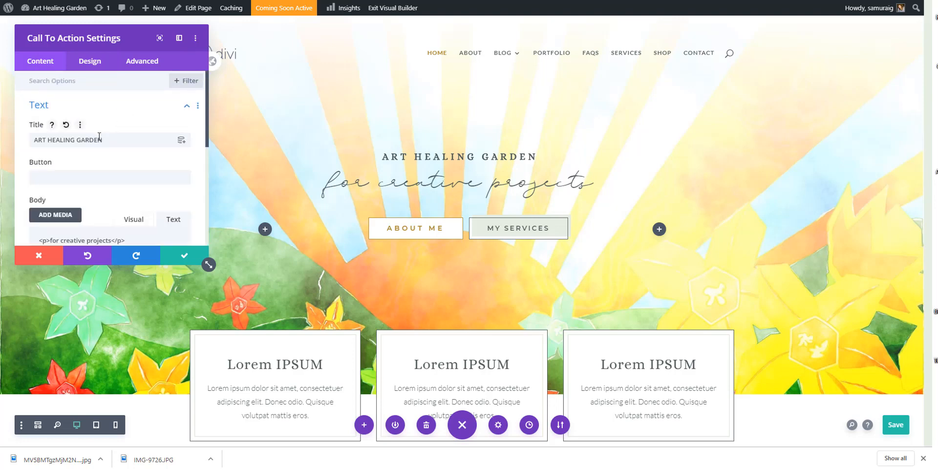
{"action": "scroll", "coordinate": [103, 147], "scroll_direction": "down", "scroll_amount": 2}
{"action": "left_click_drag", "start_coordinate": [112, 143], "coordinate": [54, 148]}
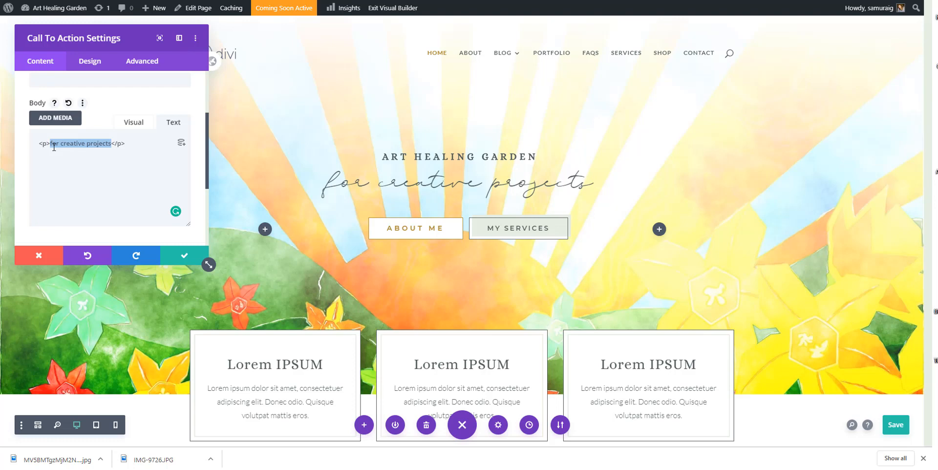
{"action": "type", "text": "where you "}
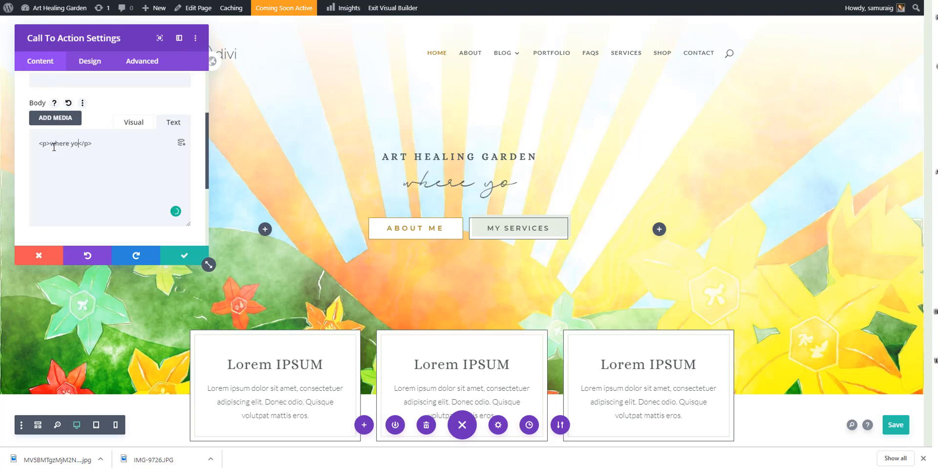
{"action": "type", "text": "can find your"}
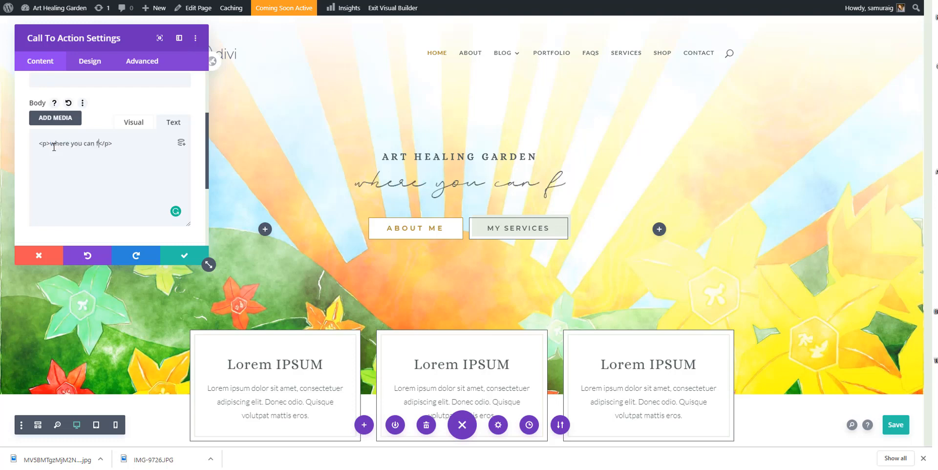
{"action": "type", "text": " way ba"}
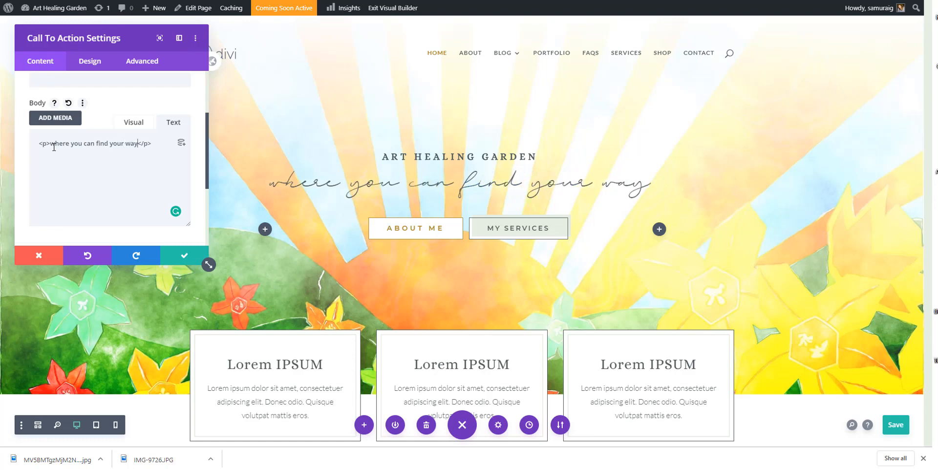
{"action": "type", "text": "ck to you"}
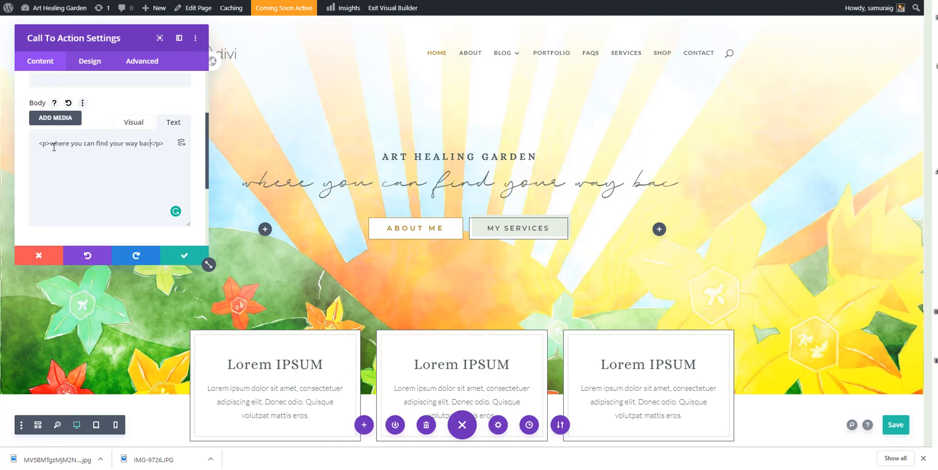
{"action": "type", "text": "rself"}
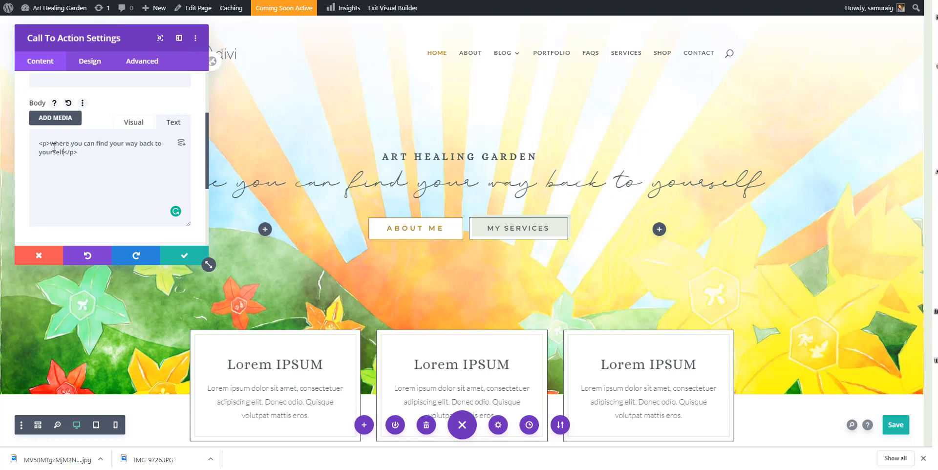
{"action": "left_click", "coordinate": [180, 255]}
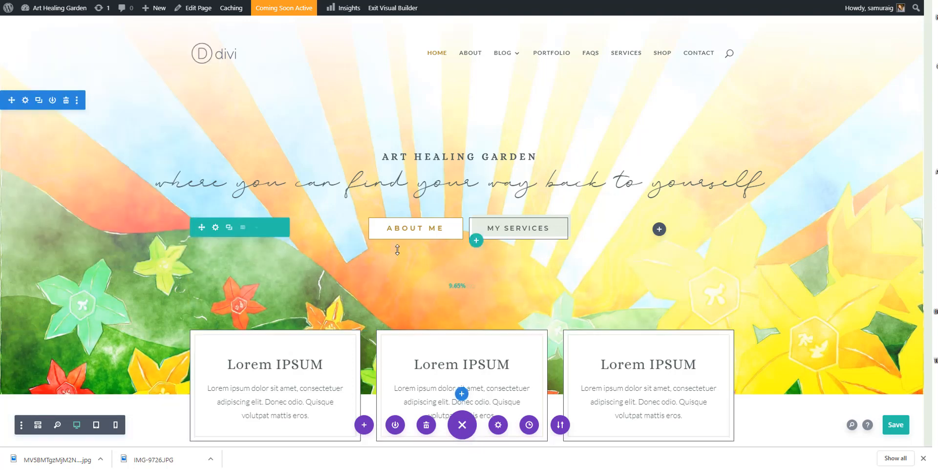
Step: Change the "ABOUT ME" button's text to "SHOP" and save the button settings
{"action": "mouse_move", "coordinate": [398, 235]}
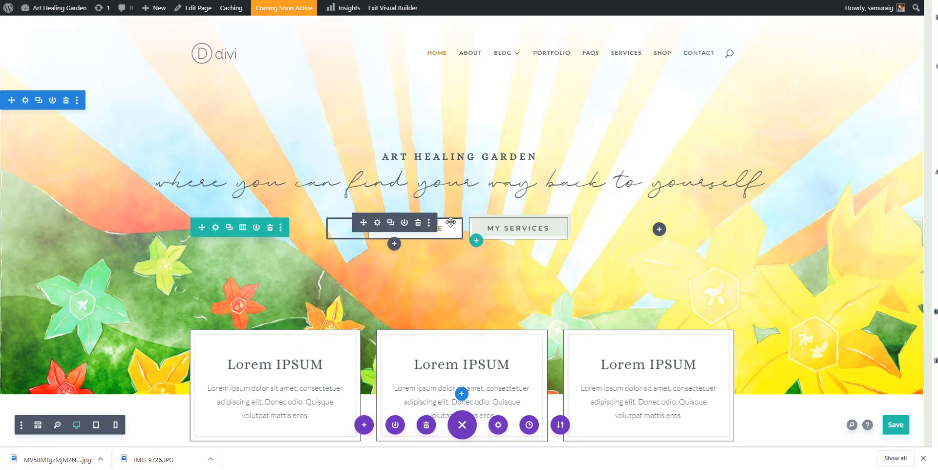
{"action": "left_click", "coordinate": [377, 223]}
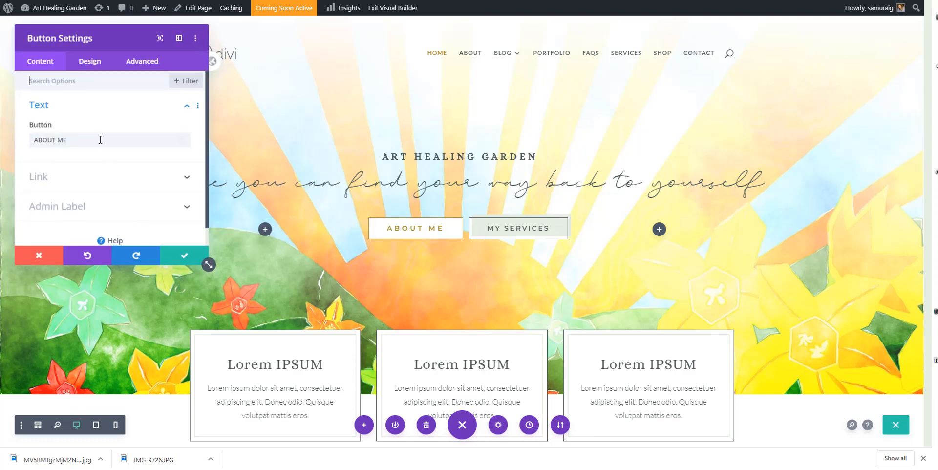
{"action": "left_click_drag", "start_coordinate": [100, 139], "coordinate": [21, 151]}
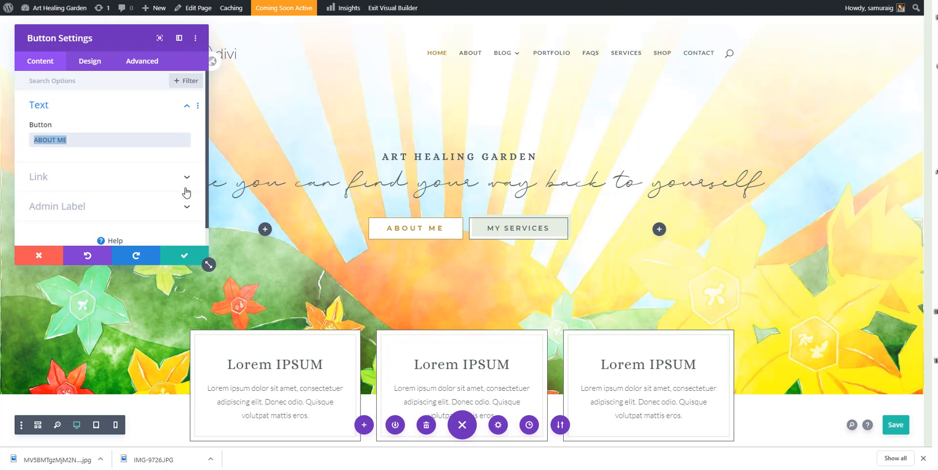
{"action": "type", "text": "SHOP"}
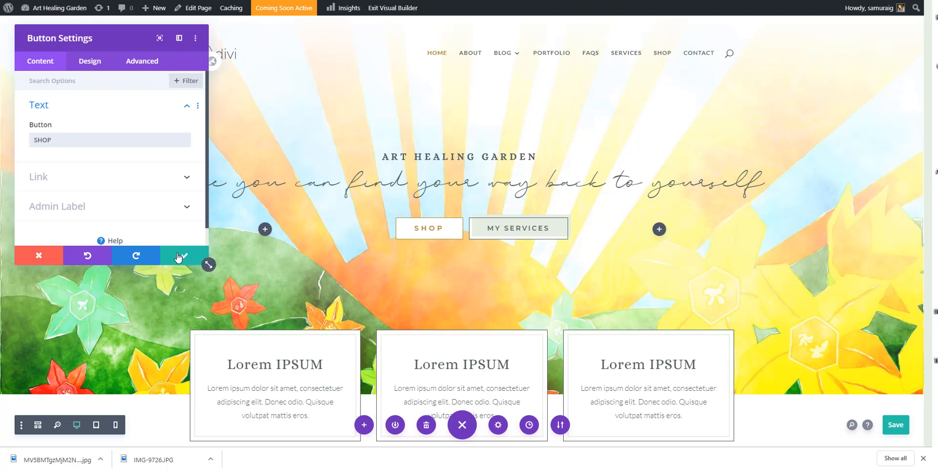
{"action": "left_click", "coordinate": [178, 256]}
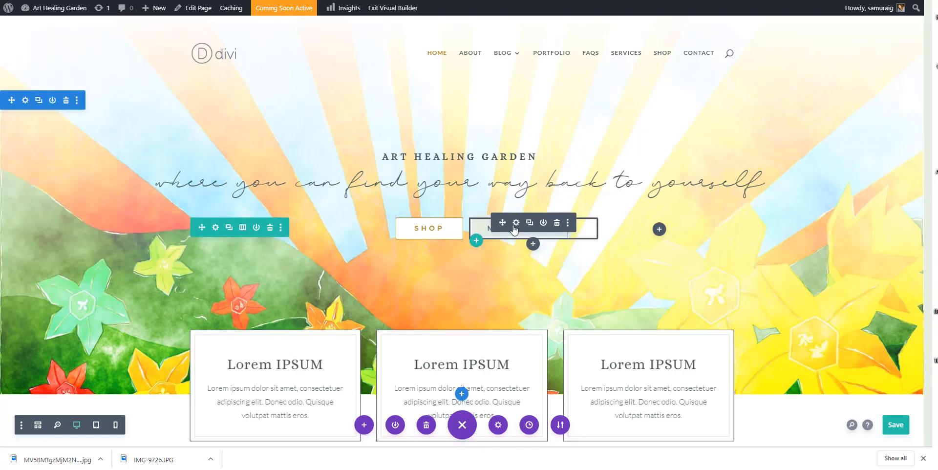
Step: Change the "MY SERVICES" button's text to "FIND A PROJECT" and save the button settings
{"action": "left_click", "coordinate": [515, 223]}
{"action": "triple_click", "coordinate": [129, 144]}
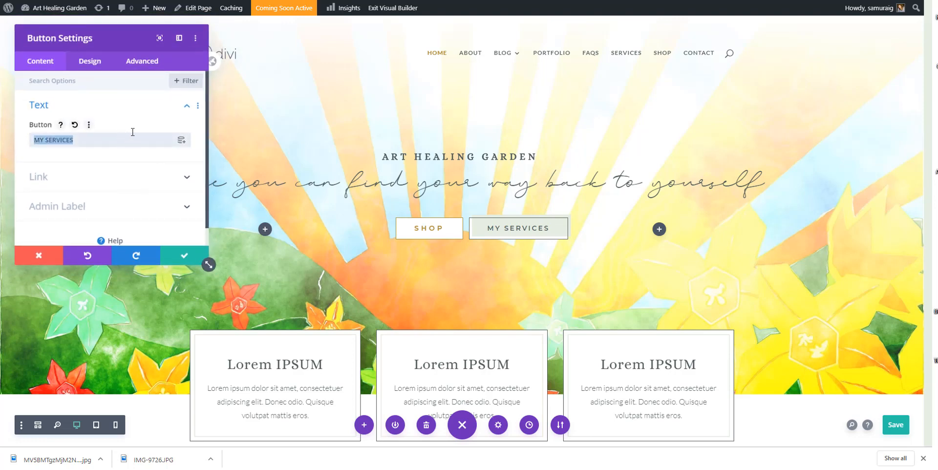
{"action": "type", "text": "FIND A PROJECT"}
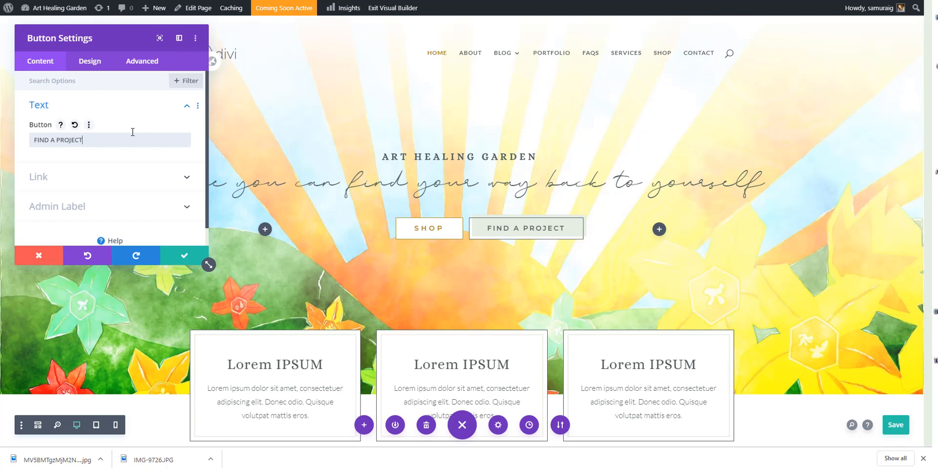
{"action": "left_click", "coordinate": [184, 255]}
{"action": "scroll", "coordinate": [161, 274], "scroll_direction": "down", "scroll_amount": 2}
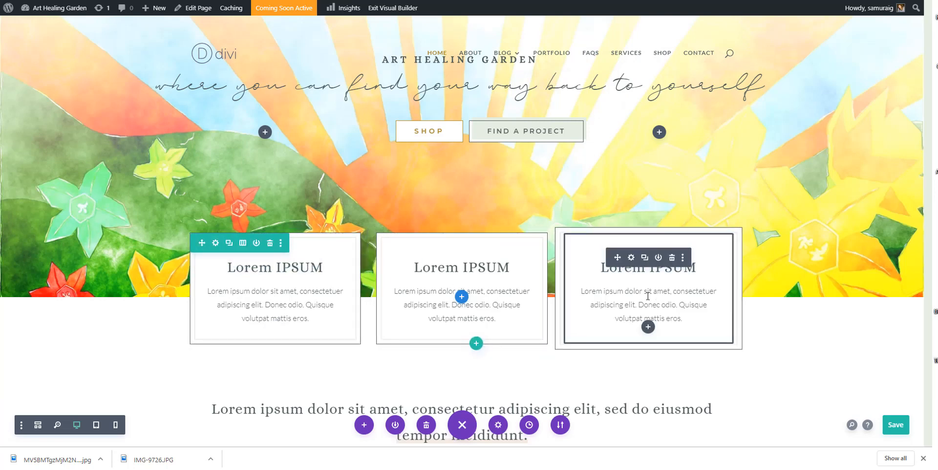
{"action": "left_click", "coordinate": [215, 244]}
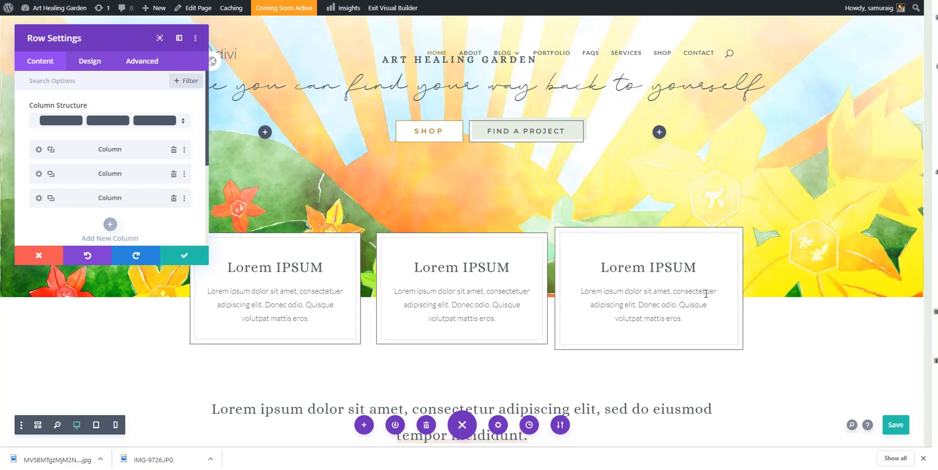
{"action": "left_click", "coordinate": [178, 255]}
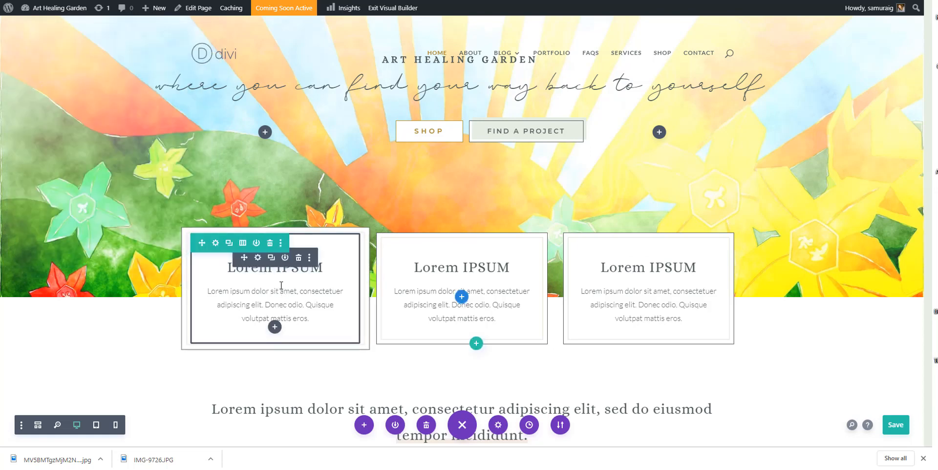
Step: Examine the first blurb's title and body text in its module settings, and close the settings
{"action": "left_click", "coordinate": [258, 260]}
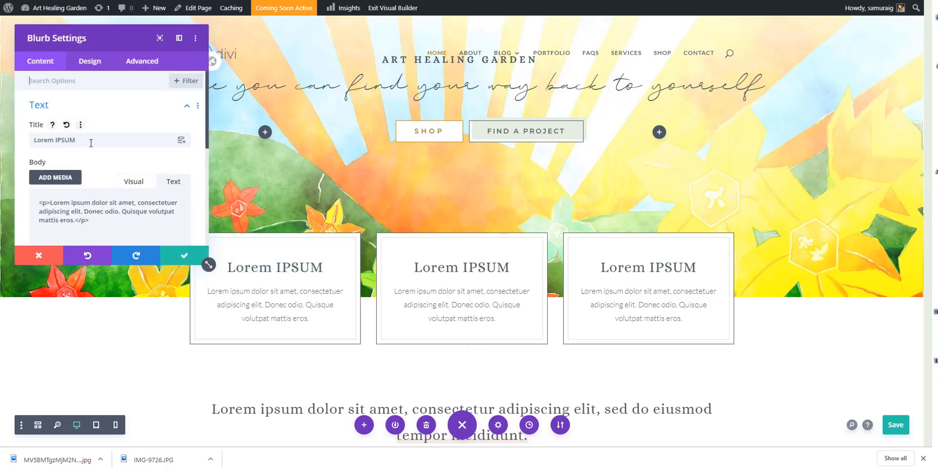
{"action": "triple_click", "coordinate": [91, 143]}
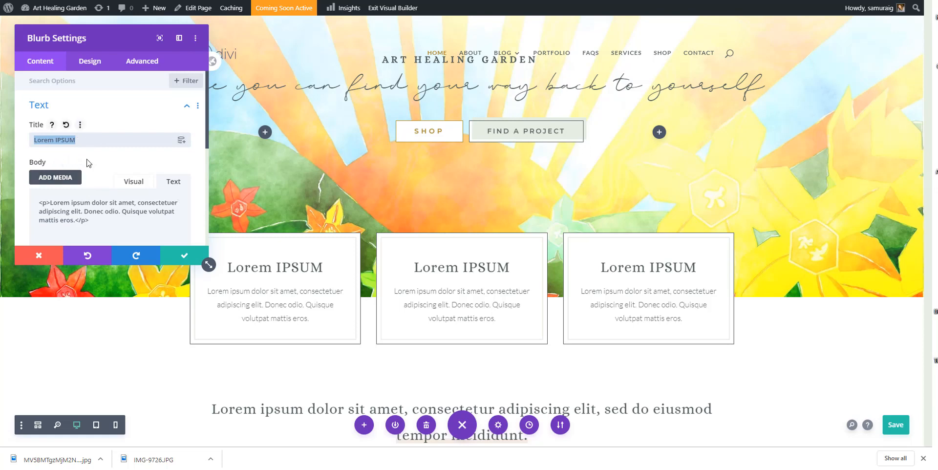
{"action": "left_click_drag", "start_coordinate": [75, 220], "coordinate": [40, 196]}
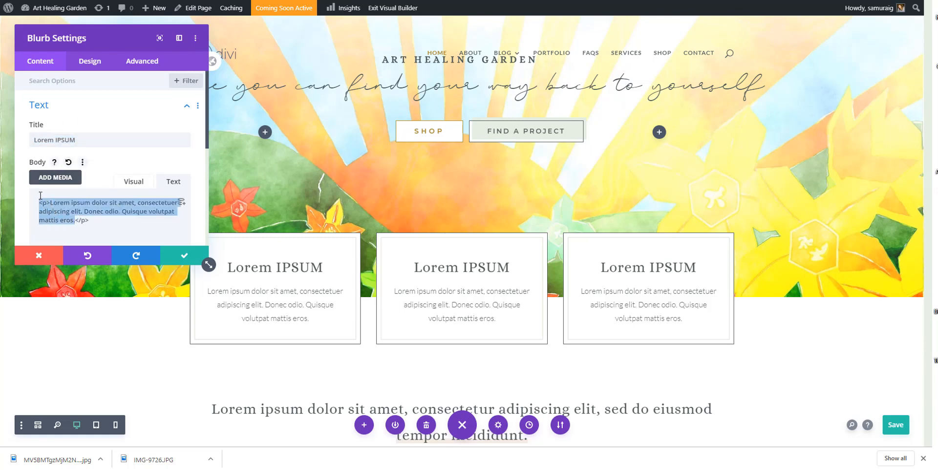
{"action": "left_click_drag", "start_coordinate": [244, 291], "coordinate": [293, 324]}
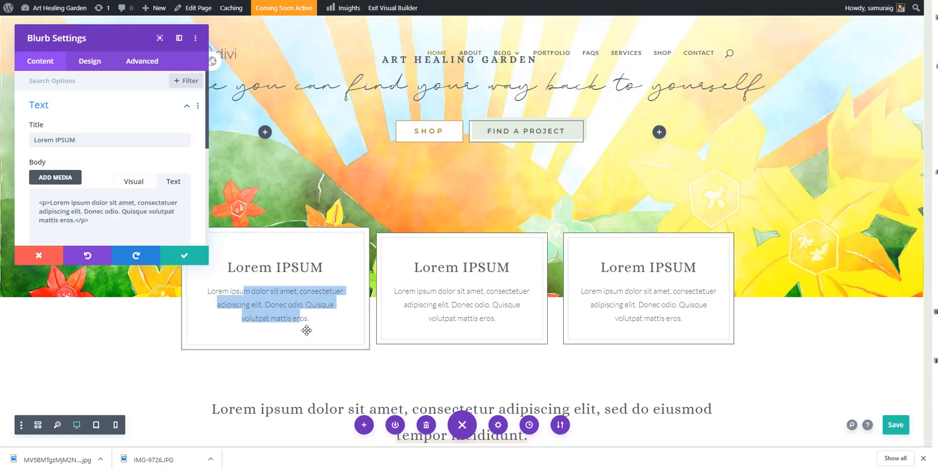
{"action": "left_click", "coordinate": [206, 254]}
Step: Look over the whole home page, from the header and blurbs through the welcome and blog sections to the footer
{"action": "scroll", "coordinate": [210, 239], "scroll_direction": "up", "scroll_amount": 2}
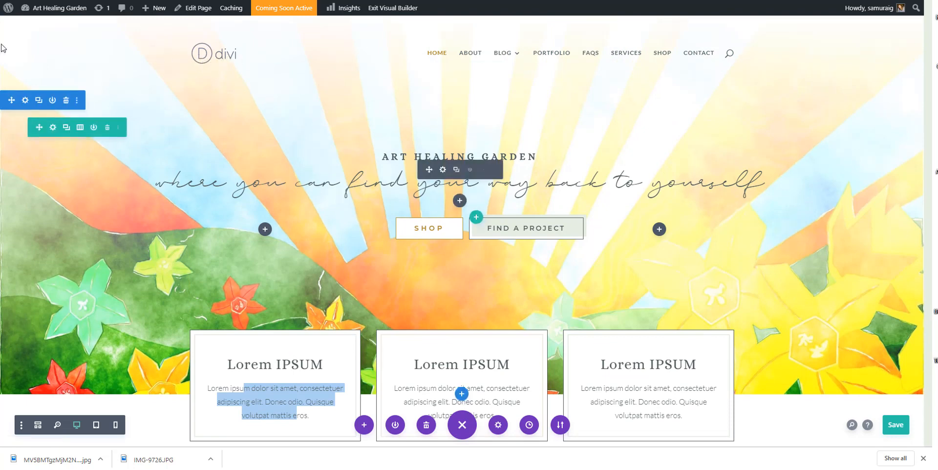
{"action": "scroll", "coordinate": [425, 94], "scroll_direction": "down", "scroll_amount": 1}
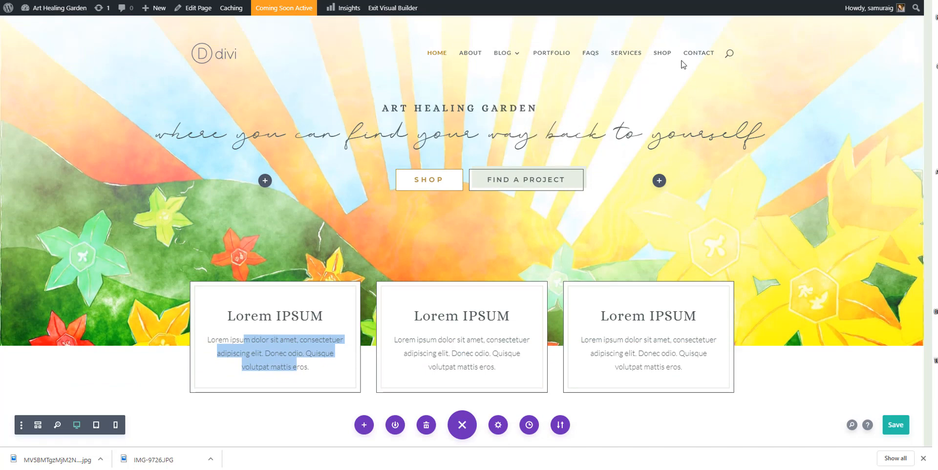
{"action": "scroll", "coordinate": [269, 171], "scroll_direction": "down", "scroll_amount": 3}
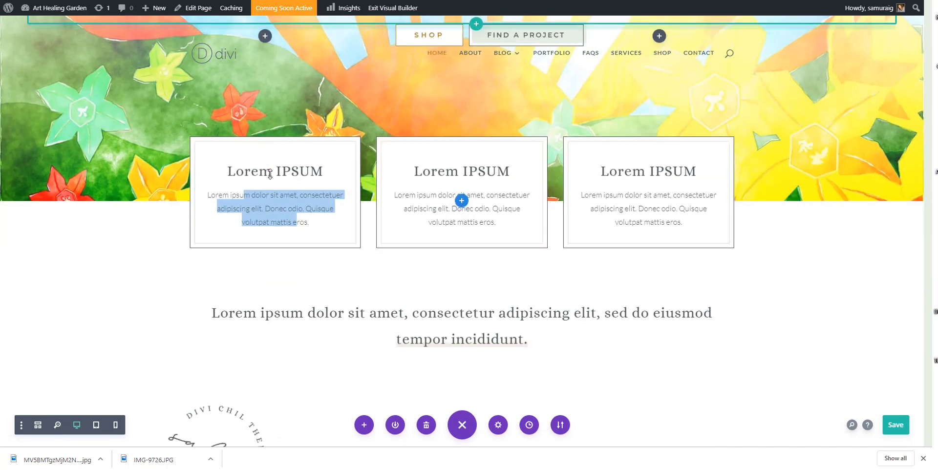
{"action": "scroll", "coordinate": [566, 95], "scroll_direction": "up", "scroll_amount": 4}
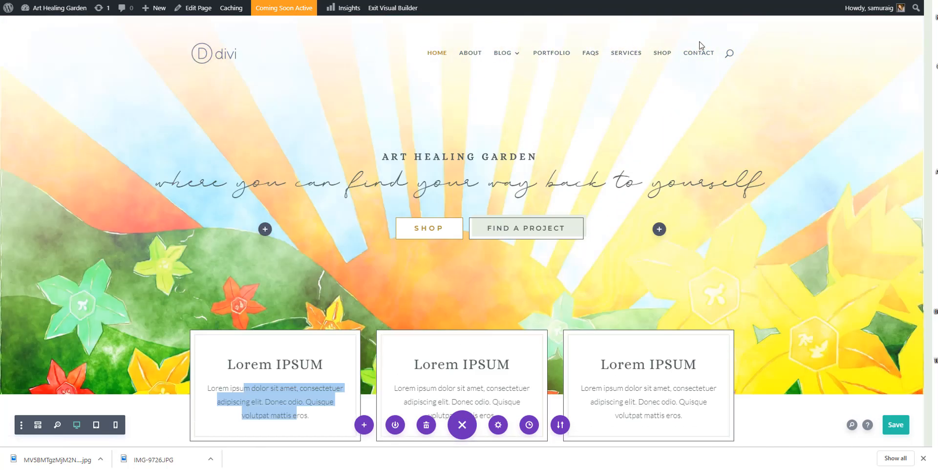
{"action": "scroll", "coordinate": [395, 150], "scroll_direction": "down", "scroll_amount": 6}
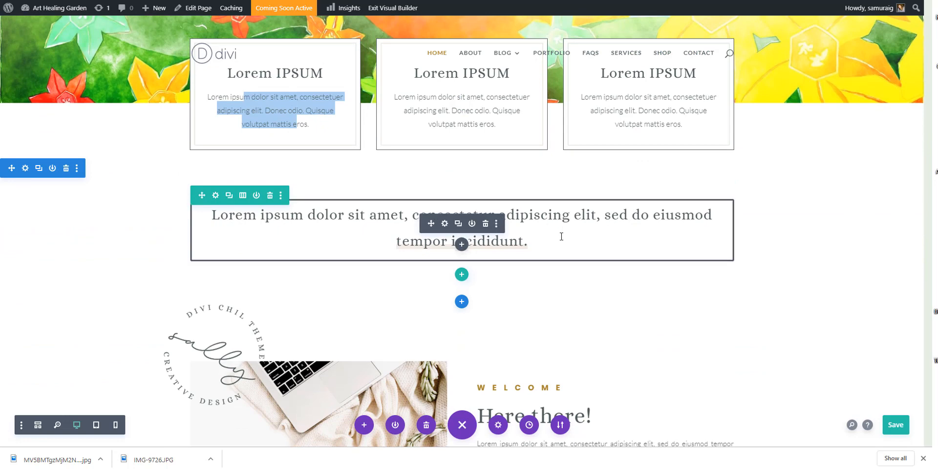
{"action": "scroll", "coordinate": [320, 277], "scroll_direction": "down", "scroll_amount": 5}
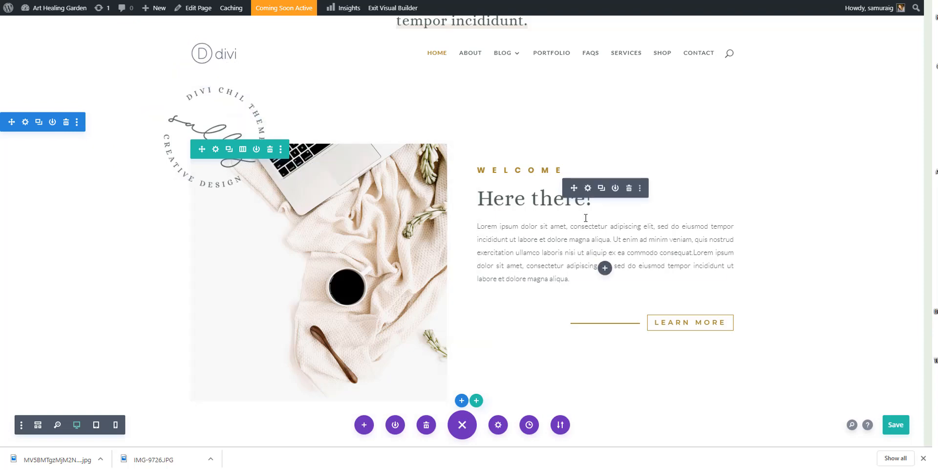
{"action": "scroll", "coordinate": [705, 321], "scroll_direction": "down", "scroll_amount": 10}
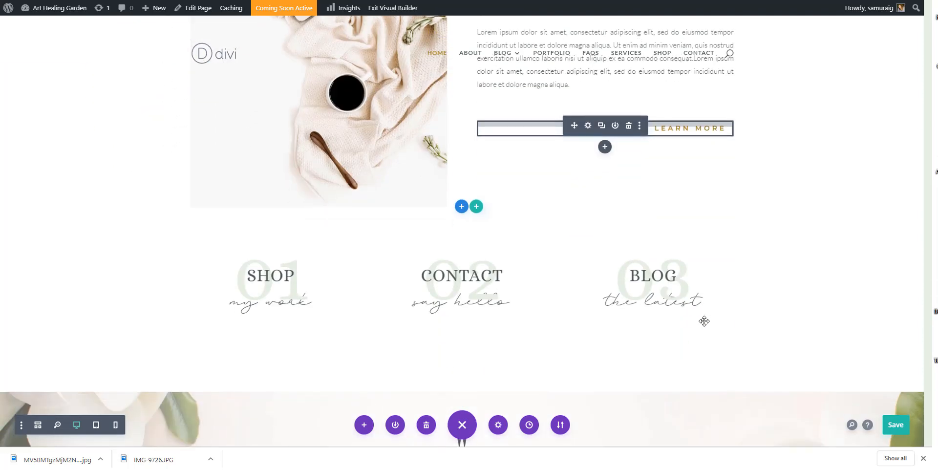
{"action": "scroll", "coordinate": [429, 220], "scroll_direction": "down", "scroll_amount": 10}
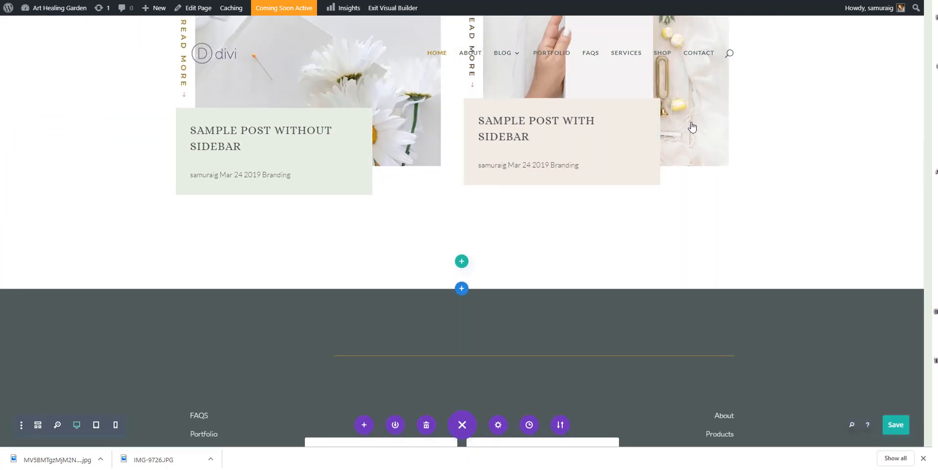
{"action": "scroll", "coordinate": [690, 124], "scroll_direction": "down", "scroll_amount": 3}
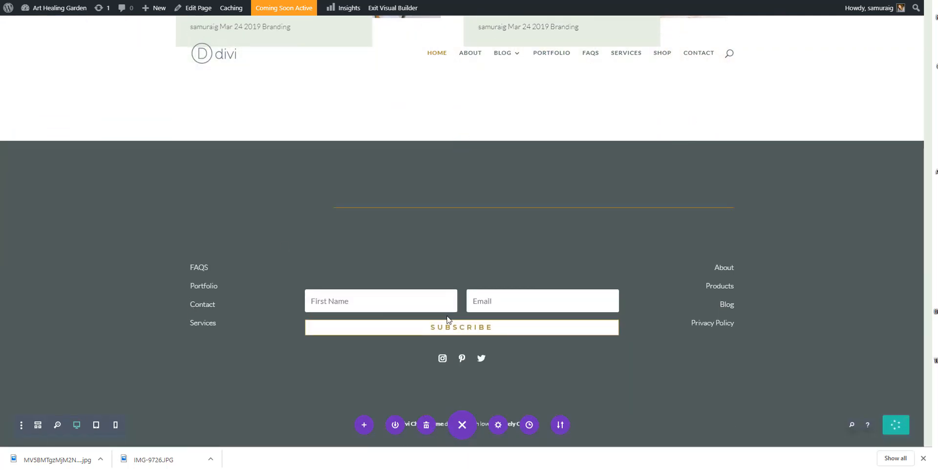
{"action": "scroll", "coordinate": [689, 252], "scroll_direction": "up", "scroll_amount": 5}
{"action": "scroll", "coordinate": [676, 247], "scroll_direction": "down", "scroll_amount": 5}
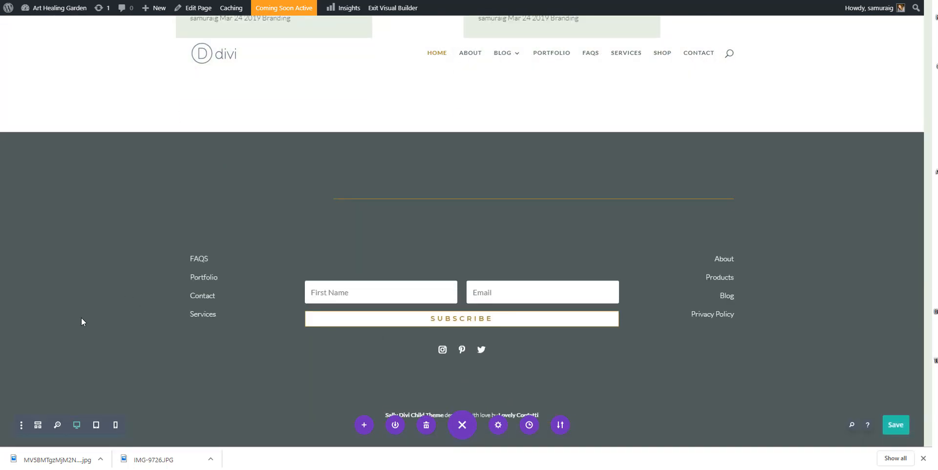
{"action": "scroll", "coordinate": [81, 319], "scroll_direction": "up", "scroll_amount": 6}
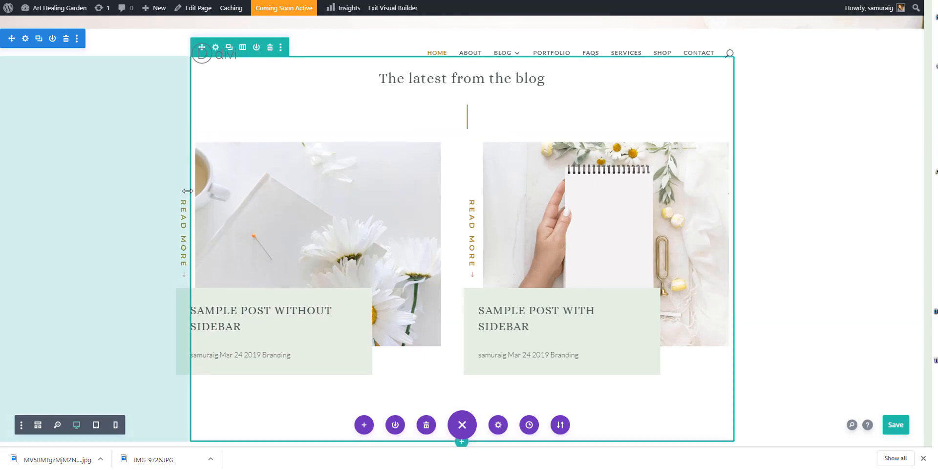
{"action": "scroll", "coordinate": [320, 330], "scroll_direction": "down", "scroll_amount": 4}
{"action": "scroll", "coordinate": [475, 369], "scroll_direction": "down", "scroll_amount": 1}
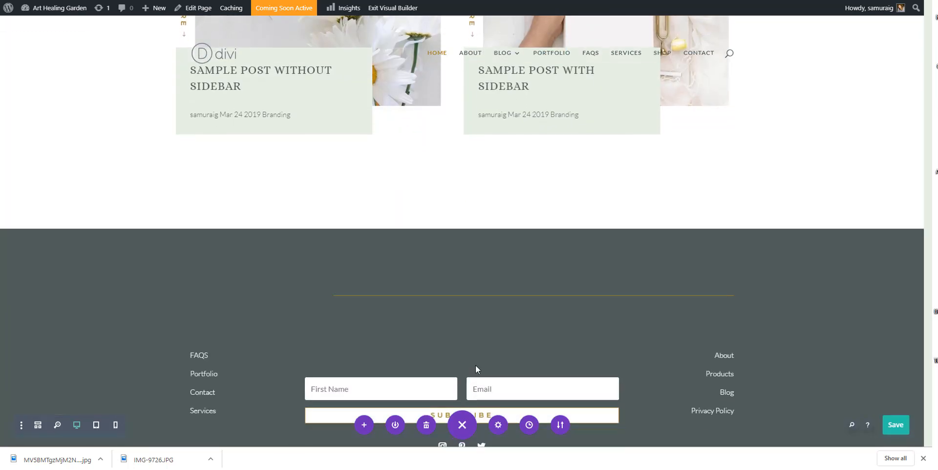
{"action": "scroll", "coordinate": [471, 360], "scroll_direction": "up", "scroll_amount": 6}
{"action": "scroll", "coordinate": [471, 360], "scroll_direction": "up", "scroll_amount": 8}
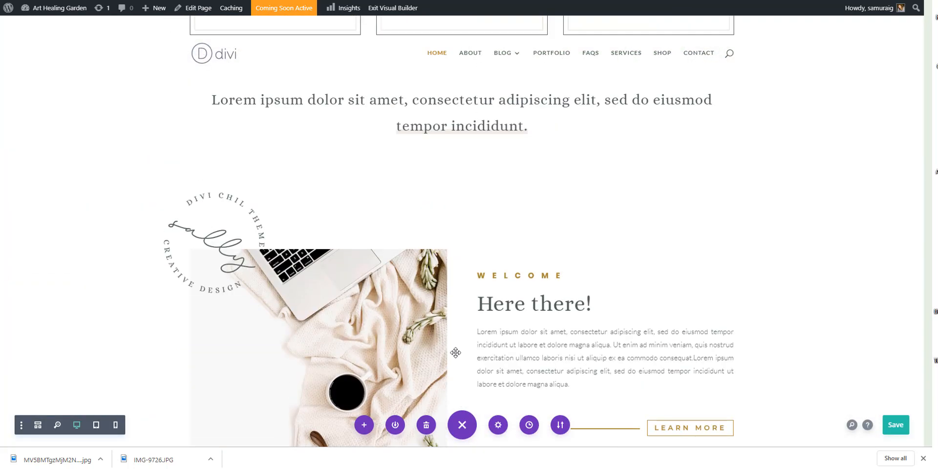
{"action": "scroll", "coordinate": [457, 356], "scroll_direction": "up", "scroll_amount": 5}
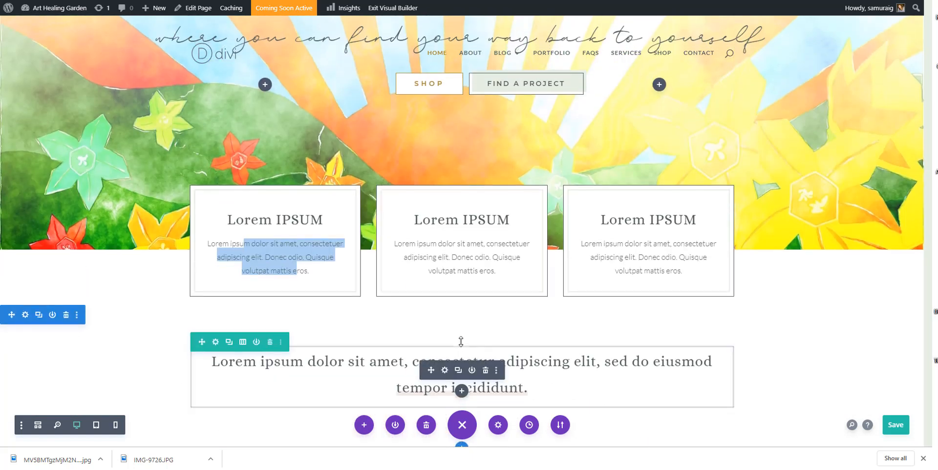
{"action": "scroll", "coordinate": [461, 338], "scroll_direction": "down", "scroll_amount": 2}
{"action": "scroll", "coordinate": [334, 116], "scroll_direction": "up", "scroll_amount": 5}
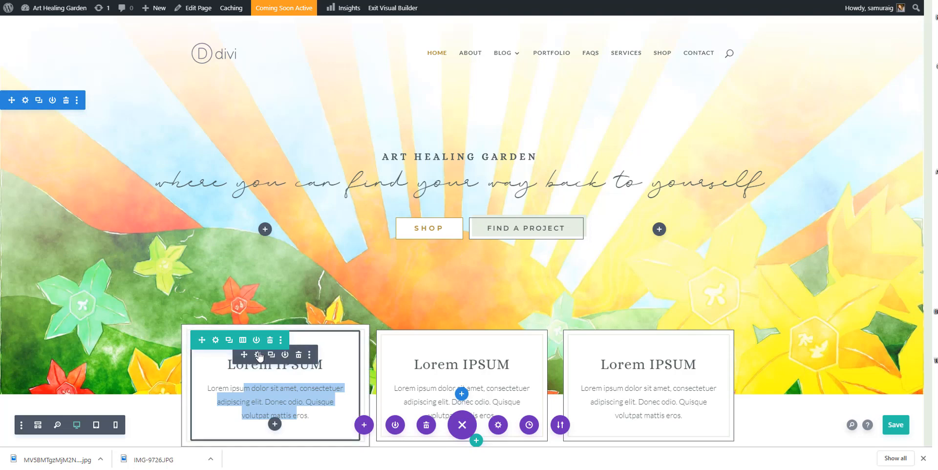
Step: Try changing the first blurb's title to "HEALING" in its module settings
{"action": "left_click", "coordinate": [257, 354]}
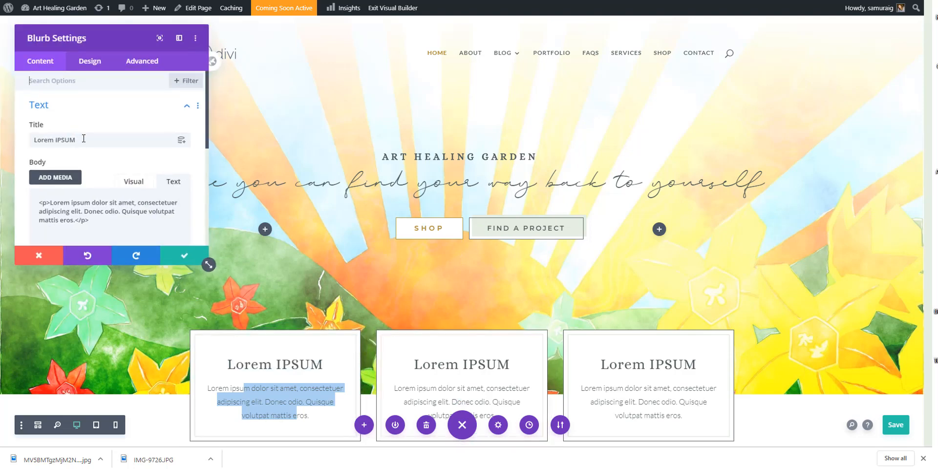
{"action": "triple_click", "coordinate": [83, 138]}
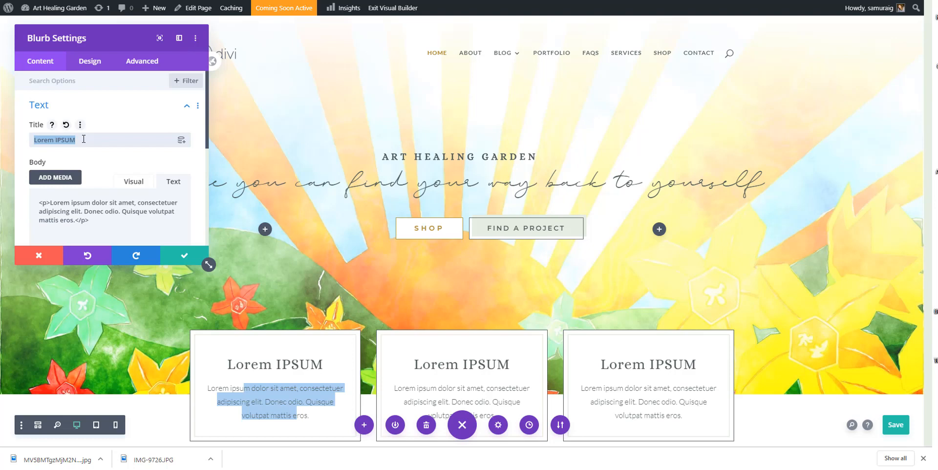
{"action": "type", "text": "hEALIN"}
{"action": "key", "text": "BackSpace"}
{"action": "key", "text": "BackSpace"}
{"action": "key", "text": "BackSpace"}
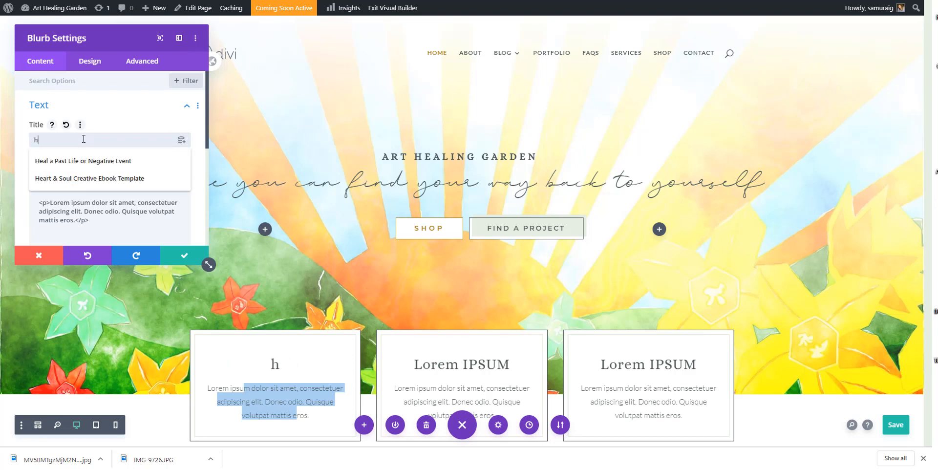
{"action": "key", "text": "BackSpace"}
{"action": "type", "text": "HEALING"}
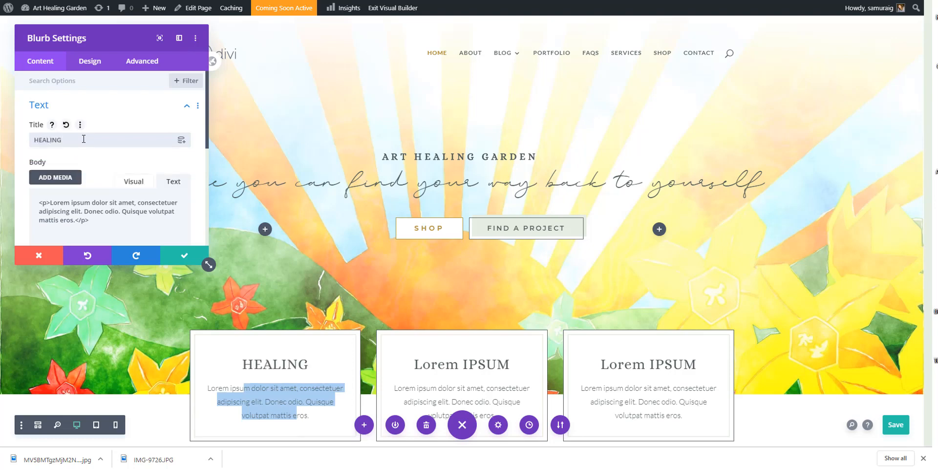
Step: Try selecting and editing the first blurb's body text, and discard all changes made in its settings
{"action": "left_click", "coordinate": [84, 217]}
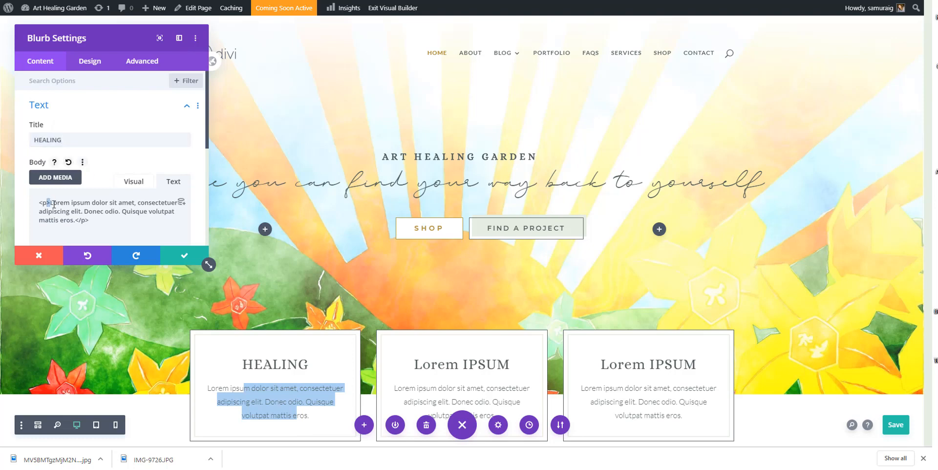
{"action": "left_click_drag", "start_coordinate": [61, 210], "coordinate": [59, 211]}
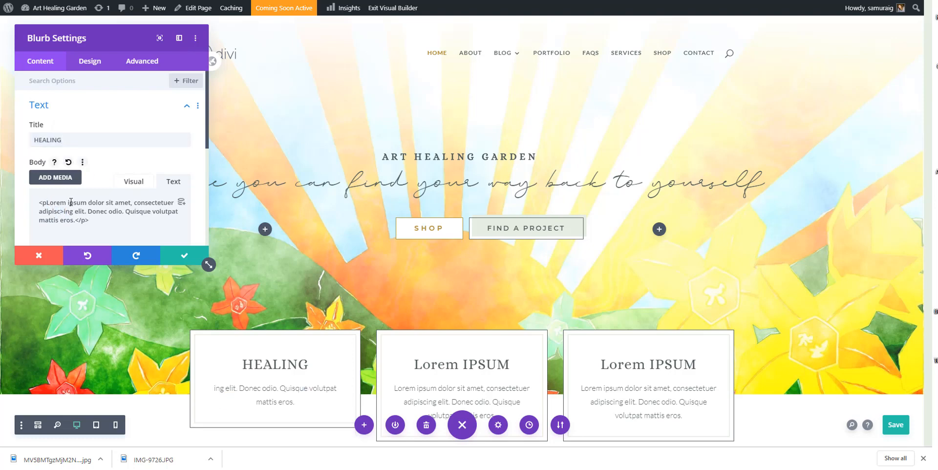
{"action": "right_click", "coordinate": [71, 201]}
{"action": "left_click", "coordinate": [86, 227]}
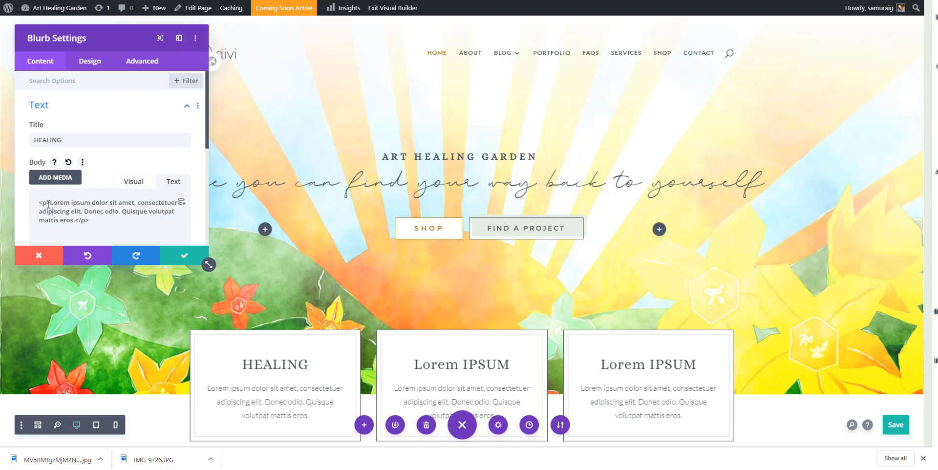
{"action": "left_click_drag", "start_coordinate": [51, 200], "coordinate": [72, 220]}
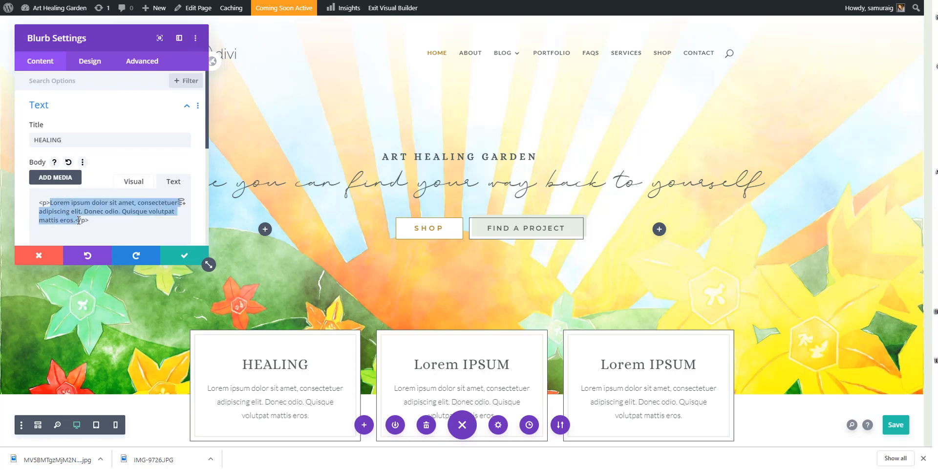
{"action": "left_click", "coordinate": [175, 217]}
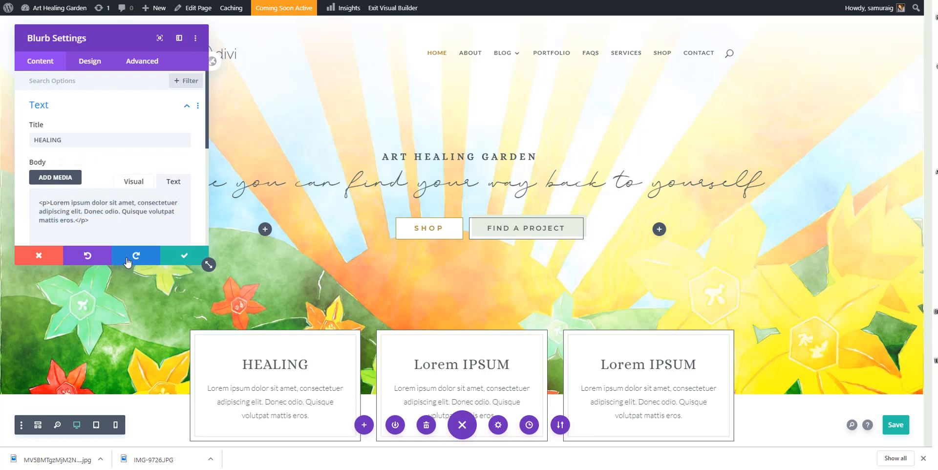
{"action": "left_click", "coordinate": [90, 259]}
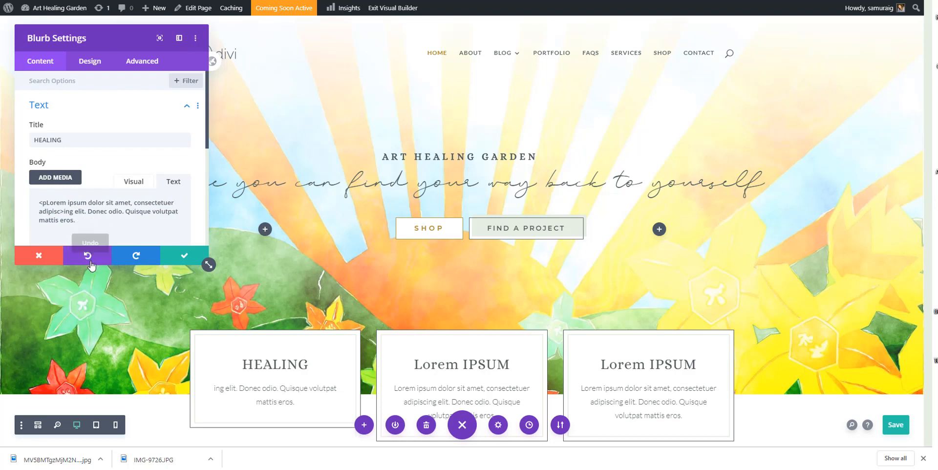
{"action": "left_click", "coordinate": [136, 261]}
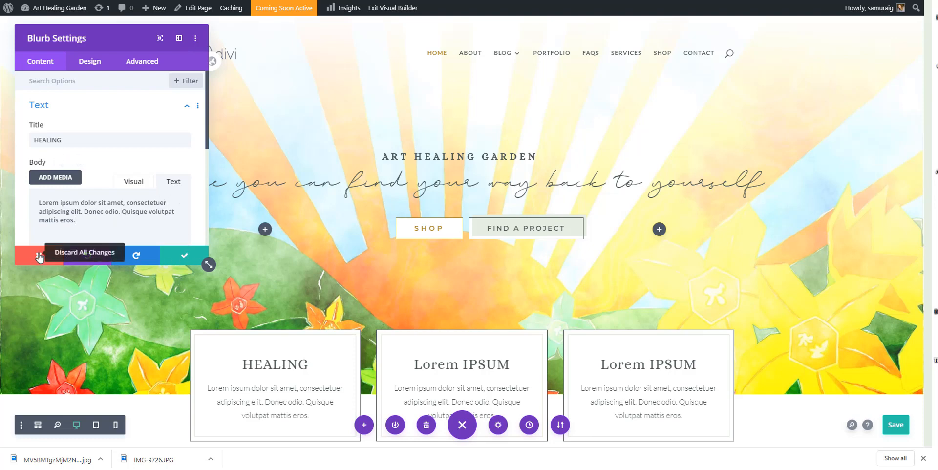
{"action": "left_click", "coordinate": [39, 256]}
{"action": "scroll", "coordinate": [398, 266], "scroll_direction": "down", "scroll_amount": 2}
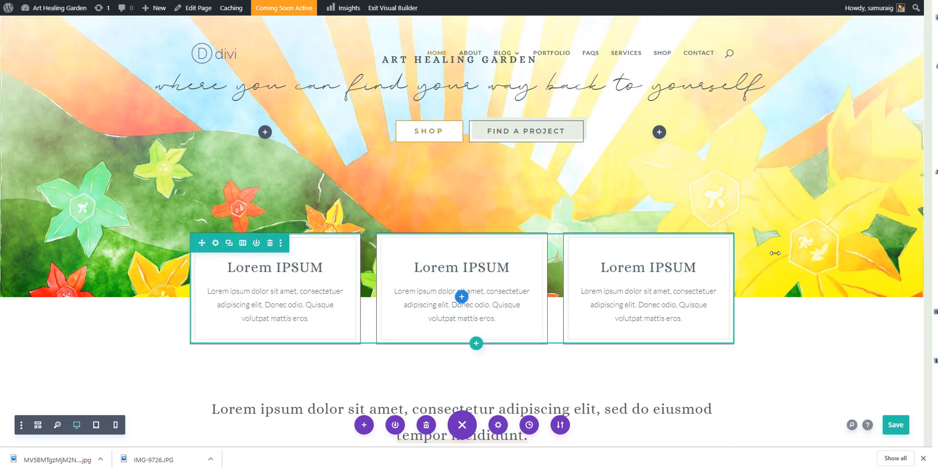
{"action": "scroll", "coordinate": [775, 253], "scroll_direction": "up", "scroll_amount": 2}
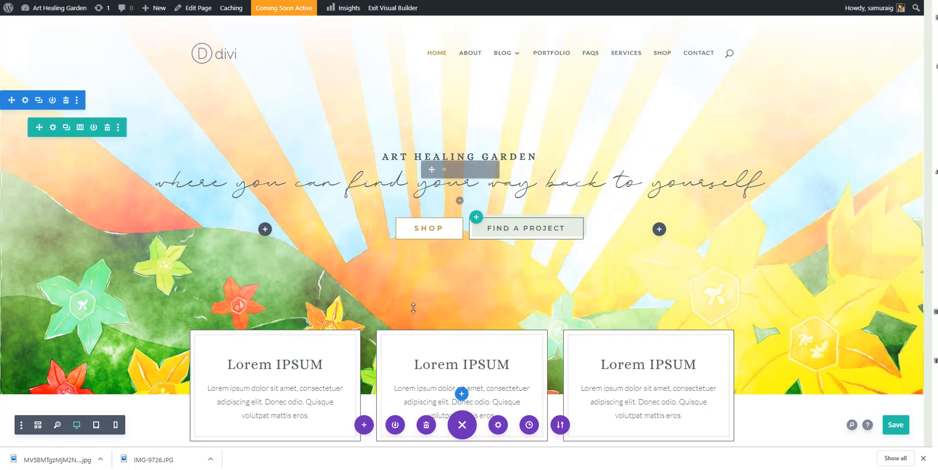
{"action": "scroll", "coordinate": [413, 307], "scroll_direction": "down", "scroll_amount": 3}
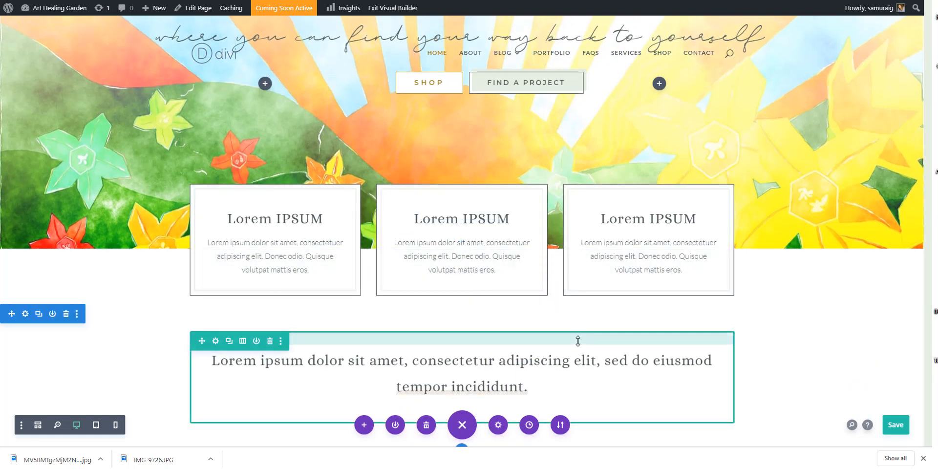
{"action": "scroll", "coordinate": [578, 340], "scroll_direction": "down", "scroll_amount": 4}
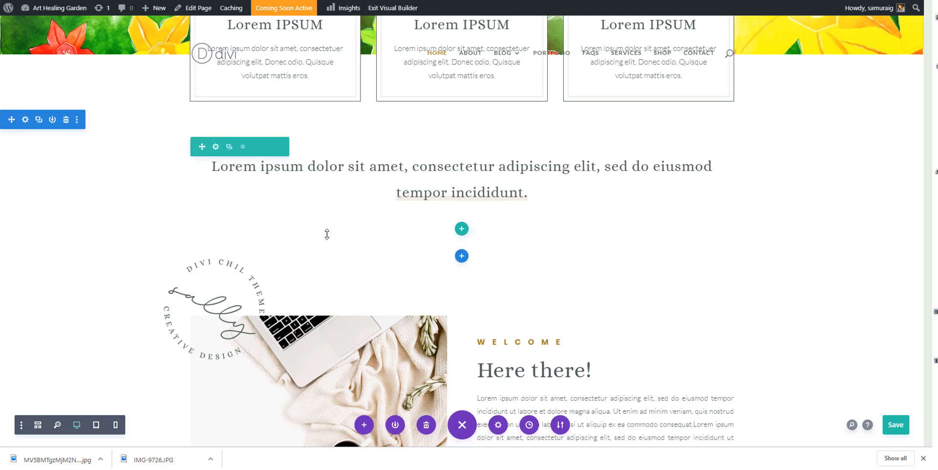
{"action": "scroll", "coordinate": [327, 245], "scroll_direction": "up", "scroll_amount": 7}
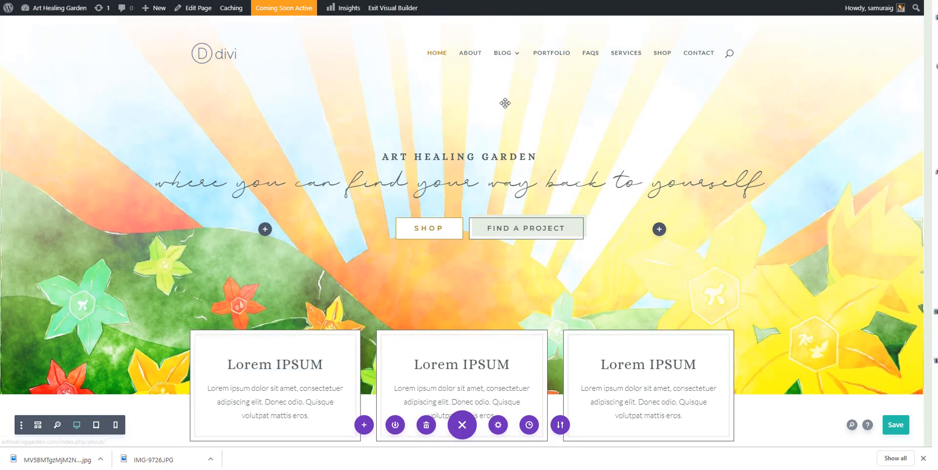
Step: Save the home page edits and open the site's live home page in a new tab
{"action": "left_click", "coordinate": [900, 429]}
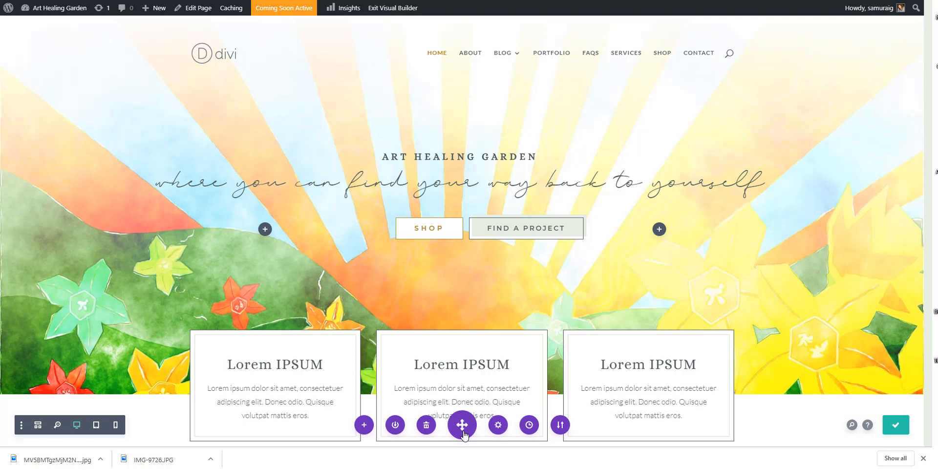
{"action": "right_click", "coordinate": [436, 55]}
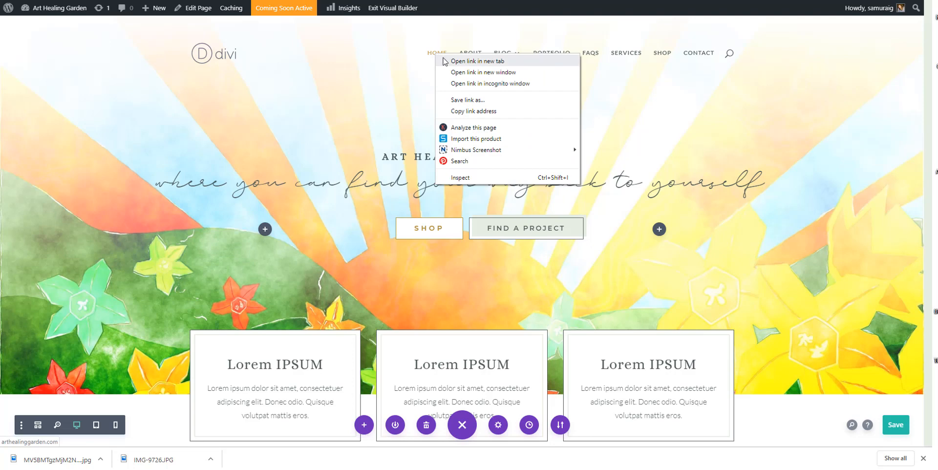
{"action": "left_click", "coordinate": [444, 62]}
{"action": "left_click", "coordinate": [753, 1]}
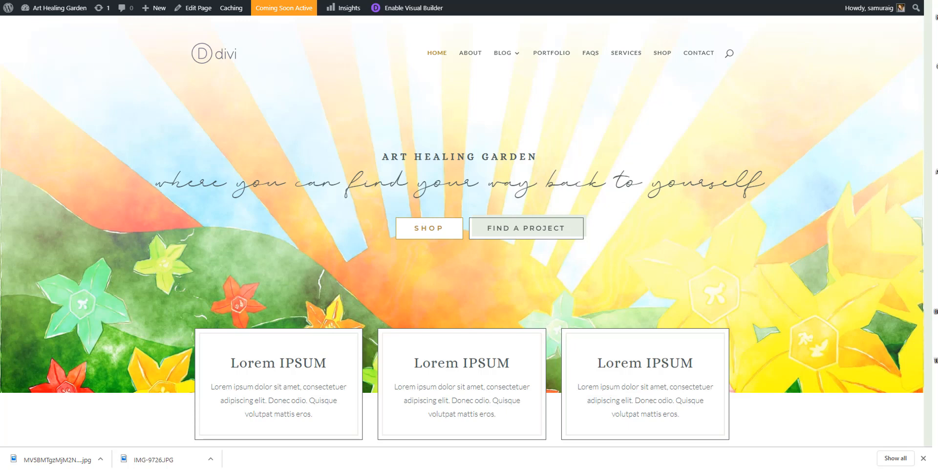
Step: Look over the live home page from the header through the blurbs to the welcome section and back up
{"action": "scroll", "coordinate": [450, 379], "scroll_direction": "down", "scroll_amount": 2}
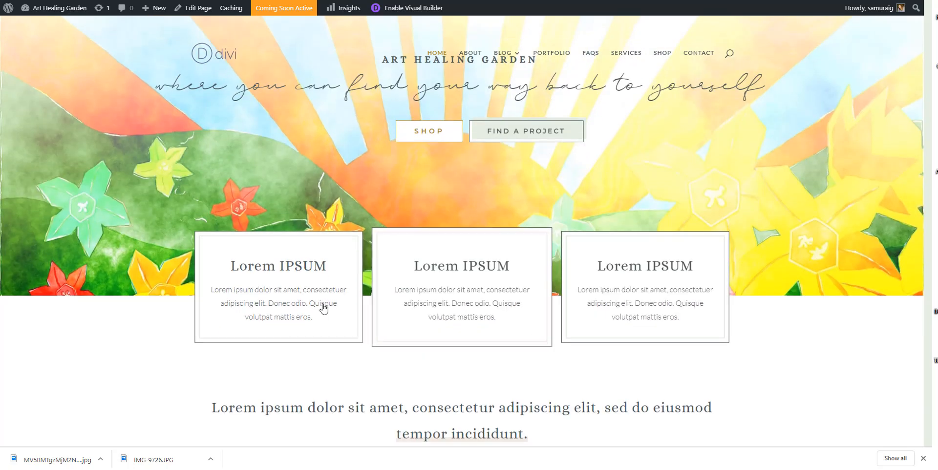
{"action": "scroll", "coordinate": [605, 391], "scroll_direction": "down", "scroll_amount": 6}
{"action": "scroll", "coordinate": [538, 405], "scroll_direction": "down", "scroll_amount": 1}
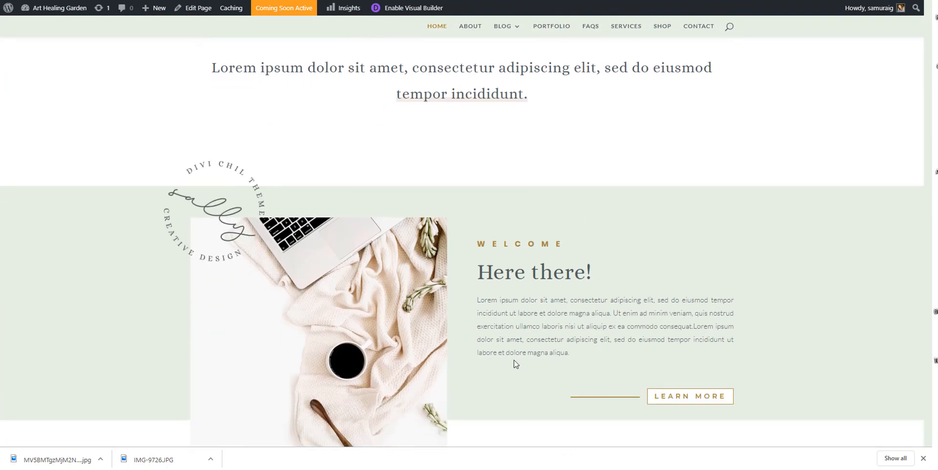
{"action": "scroll", "coordinate": [514, 364], "scroll_direction": "up", "scroll_amount": 7}
{"action": "scroll", "coordinate": [514, 364], "scroll_direction": "up", "scroll_amount": 2}
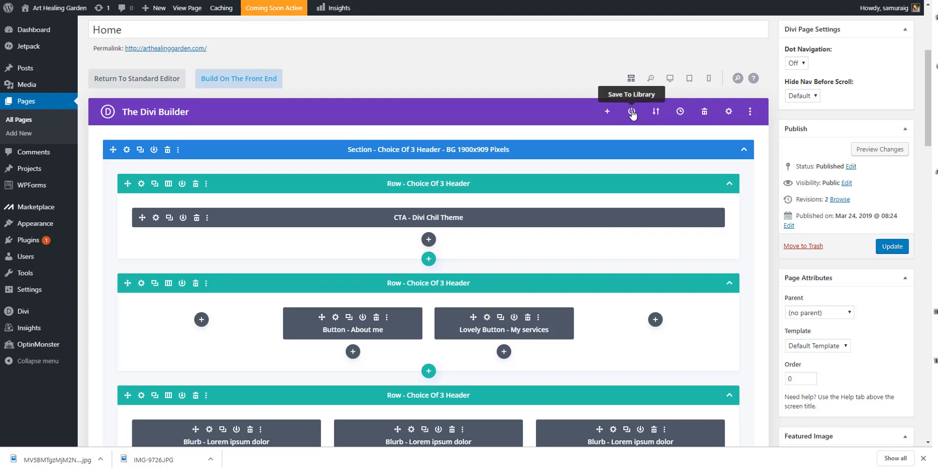
Step: Save the current page layout to the Divi Library under the layout name "Home Page" without a category
{"action": "left_click", "coordinate": [632, 112]}
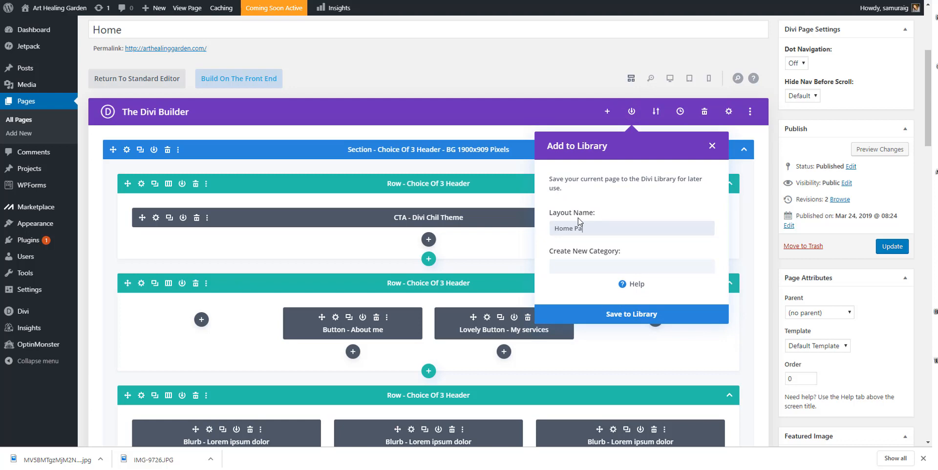
{"action": "left_click", "coordinate": [577, 260]}
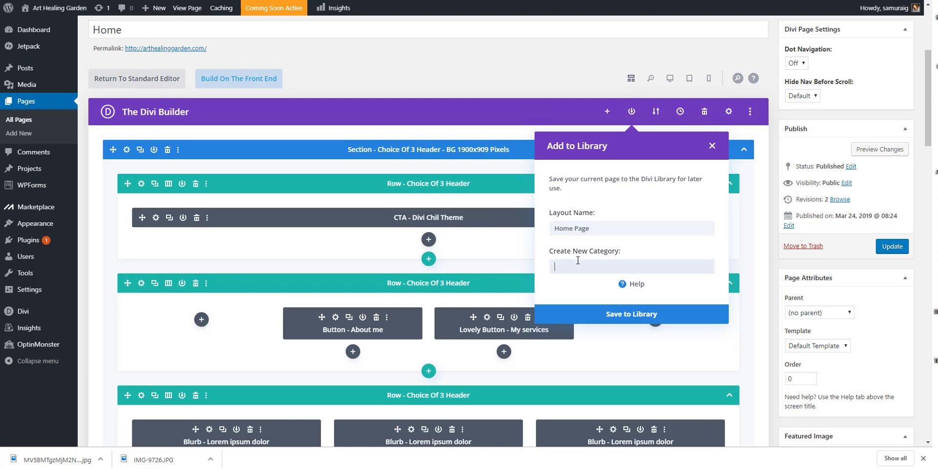
{"action": "left_click", "coordinate": [630, 315]}
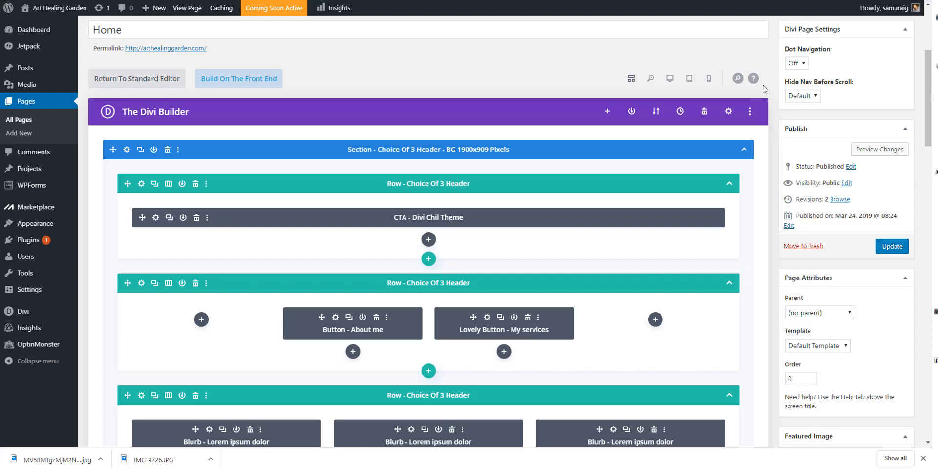
Step: Examine the builder settings and the portability options for exporting and importing a layout, and close them
{"action": "left_click", "coordinate": [751, 112]}
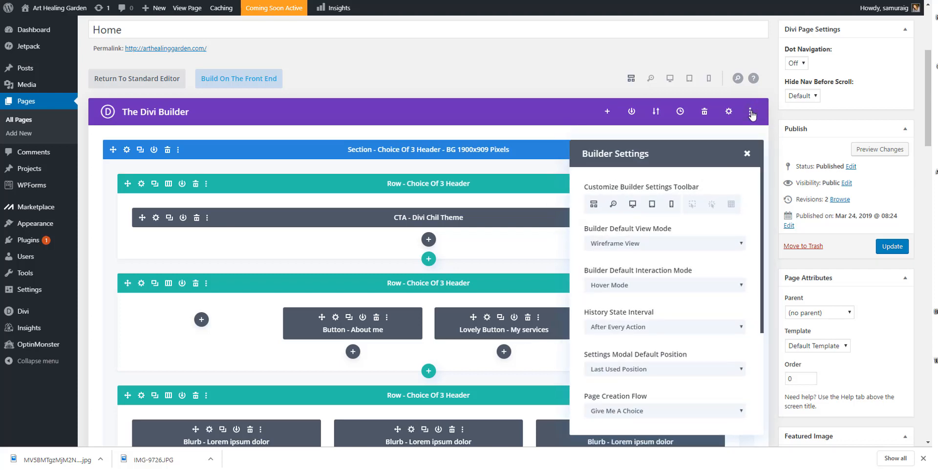
{"action": "left_click", "coordinate": [751, 113]}
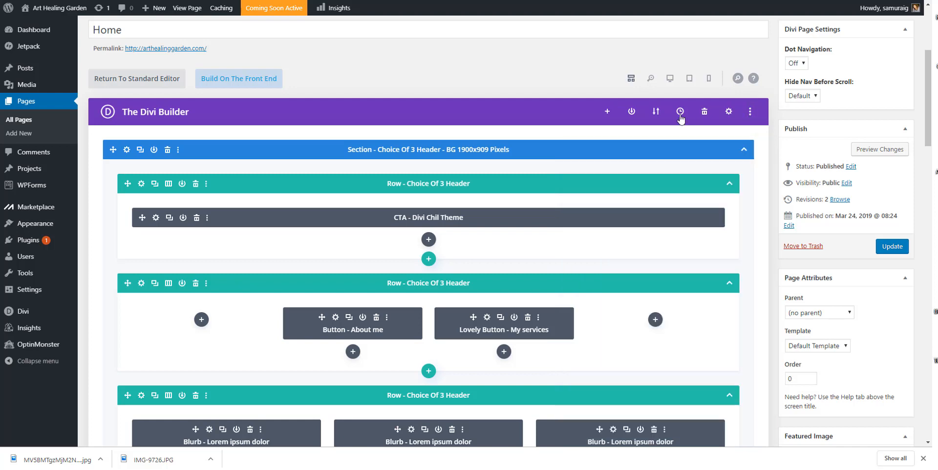
{"action": "left_click", "coordinate": [656, 113]}
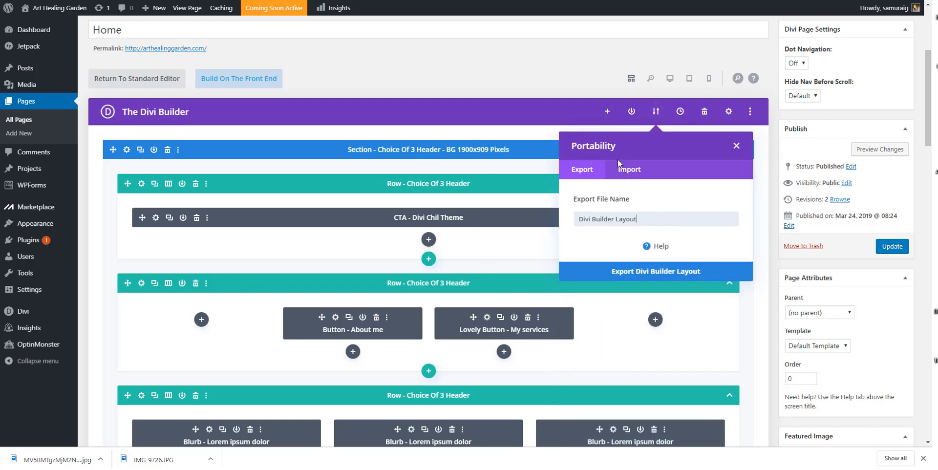
{"action": "left_click", "coordinate": [629, 170]}
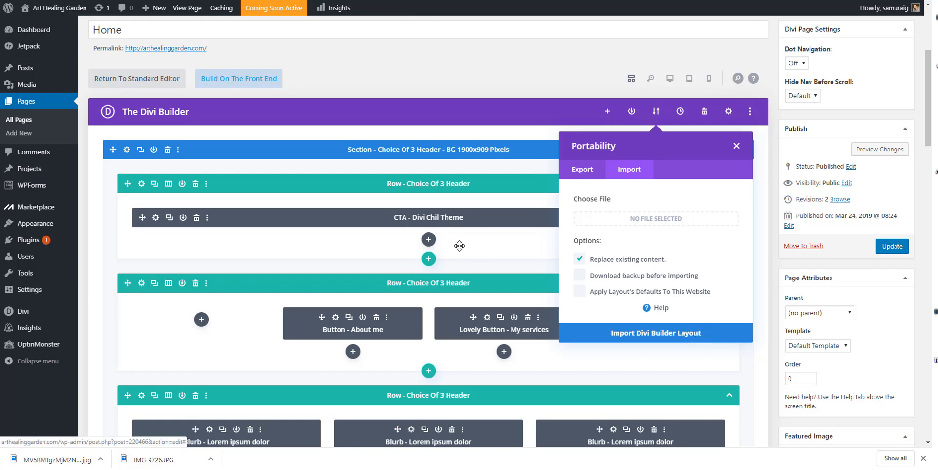
{"action": "left_click", "coordinate": [578, 91]}
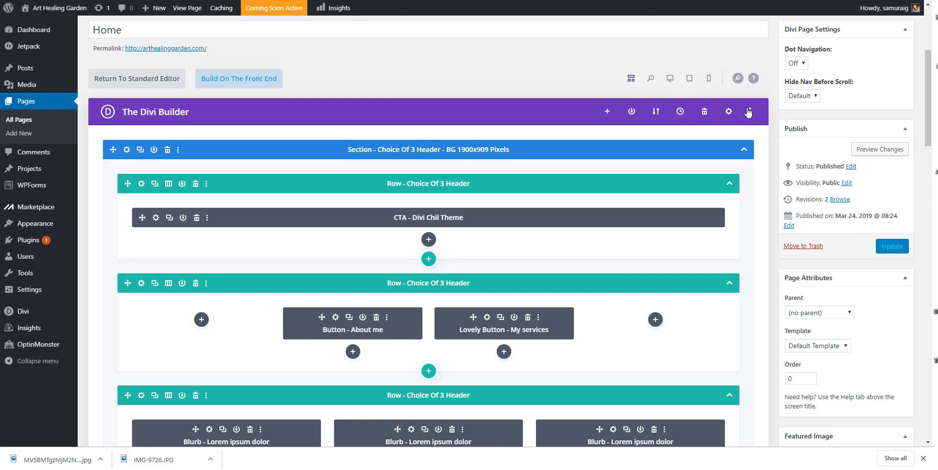
Step: Open the Restaurant layout pack from the premade layouts library and view the landing page's live demo
{"action": "left_click", "coordinate": [749, 112]}
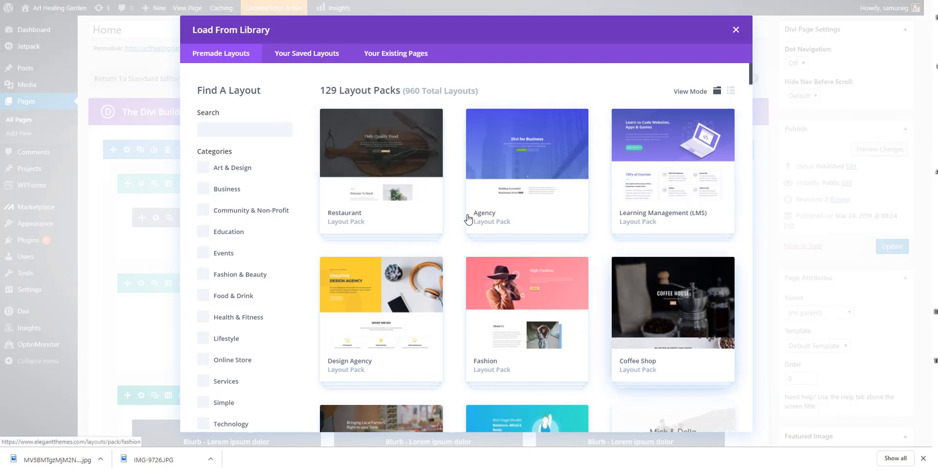
{"action": "left_click", "coordinate": [416, 161]}
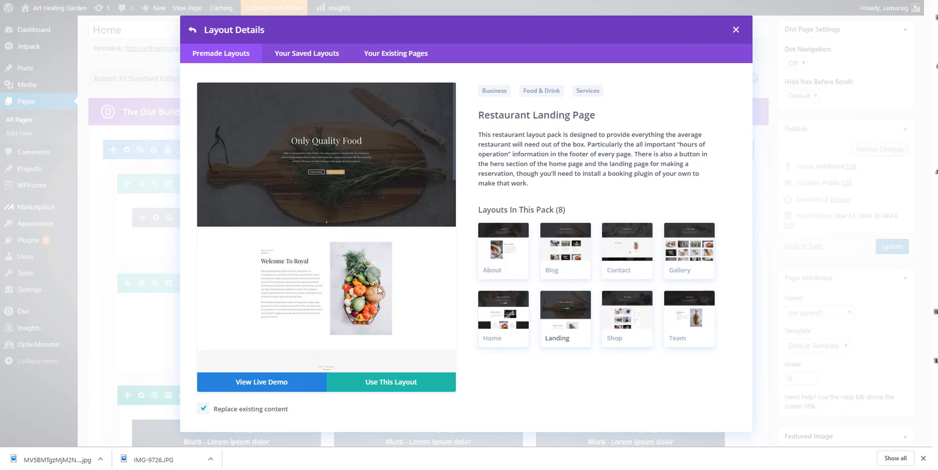
{"action": "left_click", "coordinate": [270, 385]}
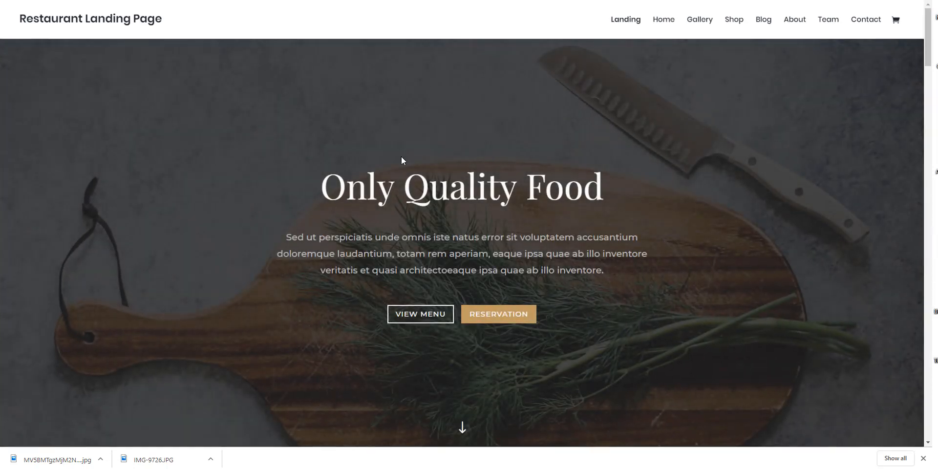
Step: Look through the Restaurant landing page demo from the header to the contact area, and close the demo
{"action": "scroll", "coordinate": [631, 207], "scroll_direction": "down", "scroll_amount": 1}
{"action": "scroll", "coordinate": [631, 205], "scroll_direction": "down", "scroll_amount": 10}
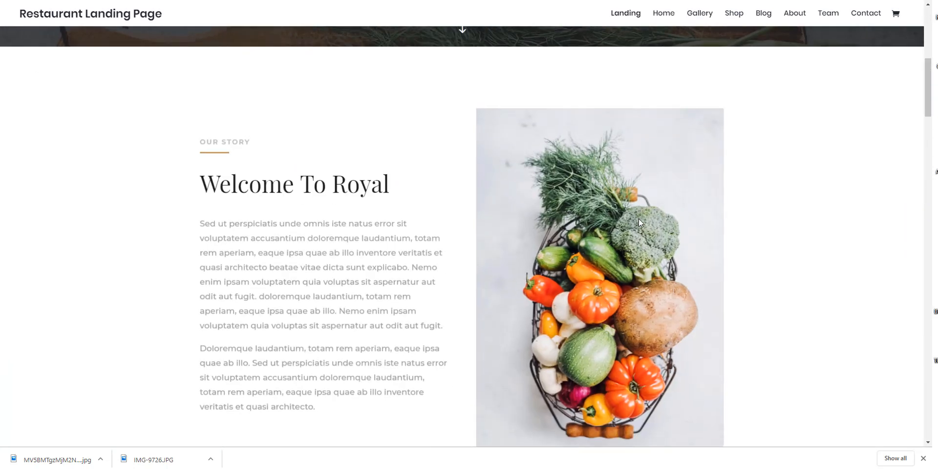
{"action": "scroll", "coordinate": [643, 238], "scroll_direction": "down", "scroll_amount": 10}
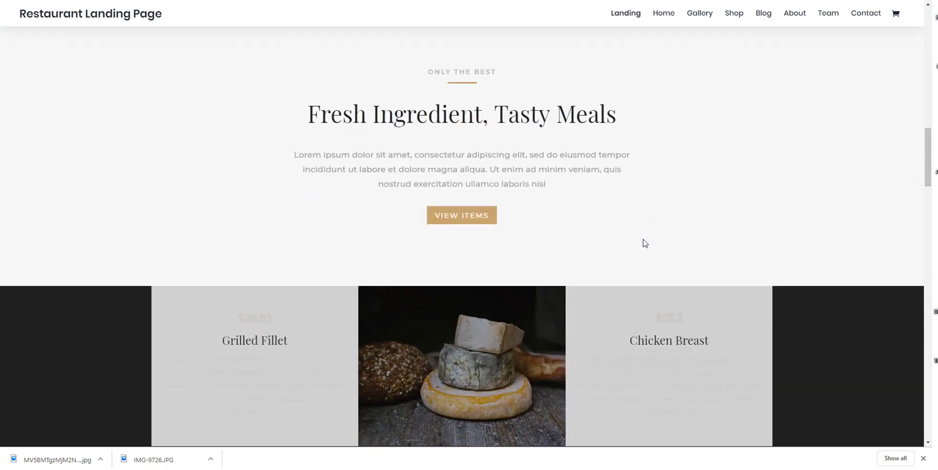
{"action": "scroll", "coordinate": [643, 240], "scroll_direction": "down", "scroll_amount": 10}
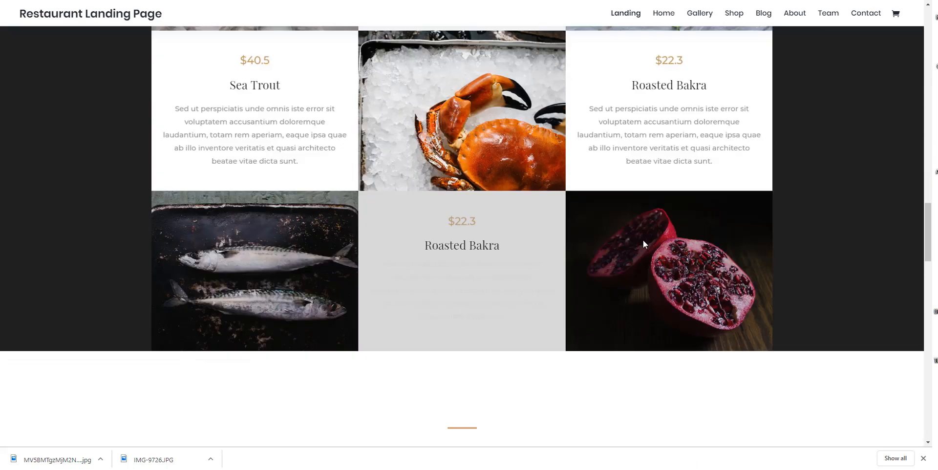
{"action": "scroll", "coordinate": [643, 244], "scroll_direction": "down", "scroll_amount": 10}
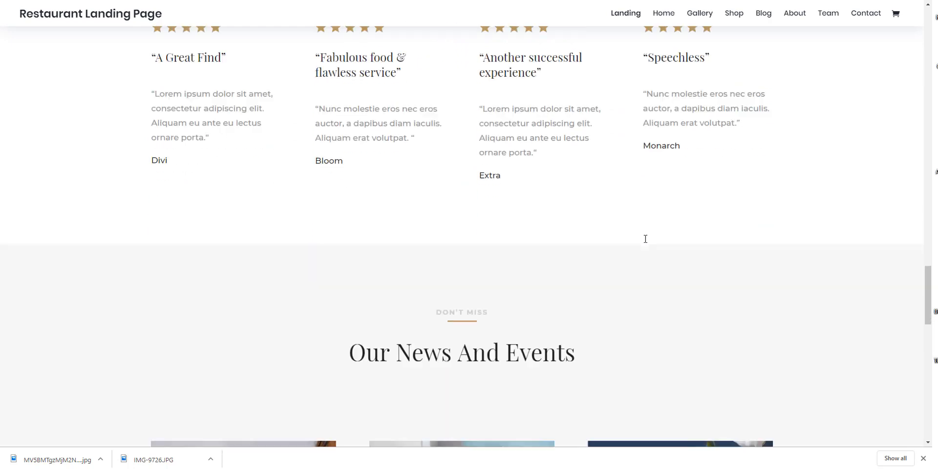
{"action": "scroll", "coordinate": [645, 242], "scroll_direction": "down", "scroll_amount": 5}
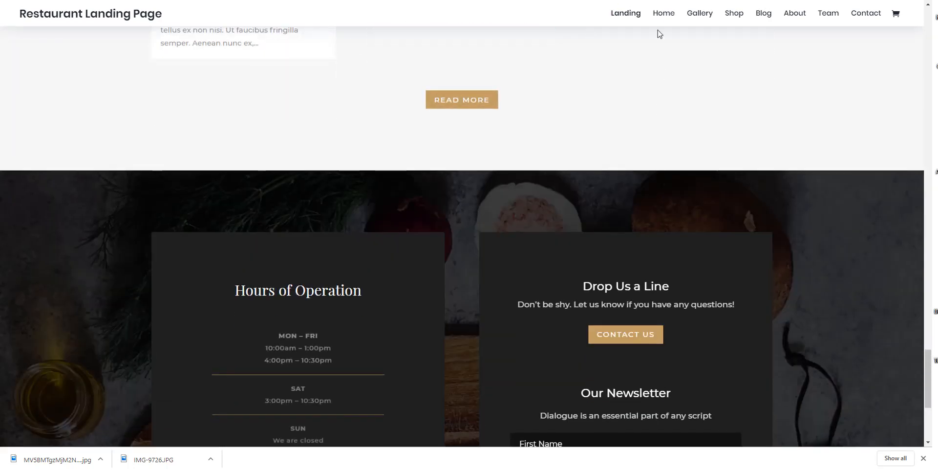
{"action": "key", "text": "ctrl+w"}
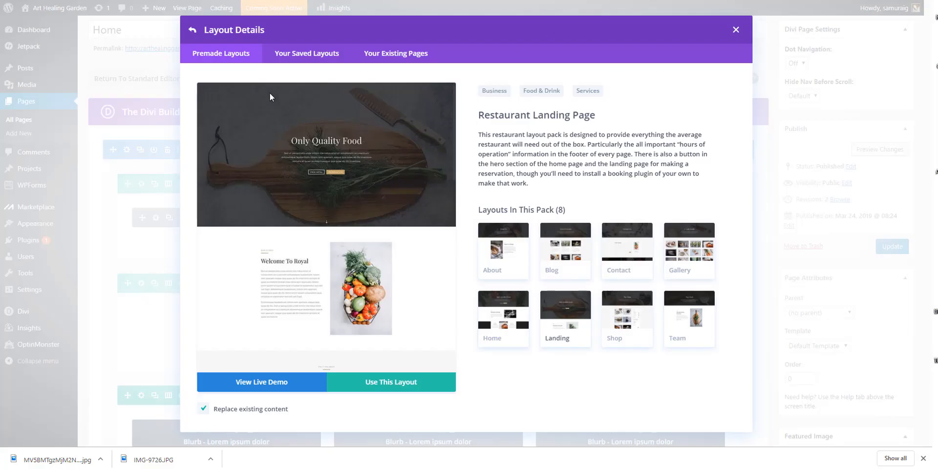
Step: Reopen the Restaurant pack's details to review its included layouts, and return to the list of premade packs
{"action": "left_click", "coordinate": [188, 30]}
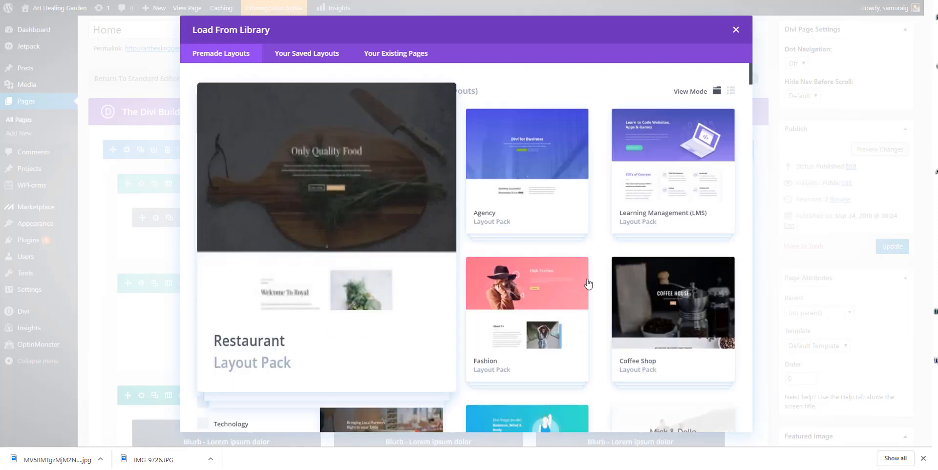
{"action": "left_click", "coordinate": [364, 166]}
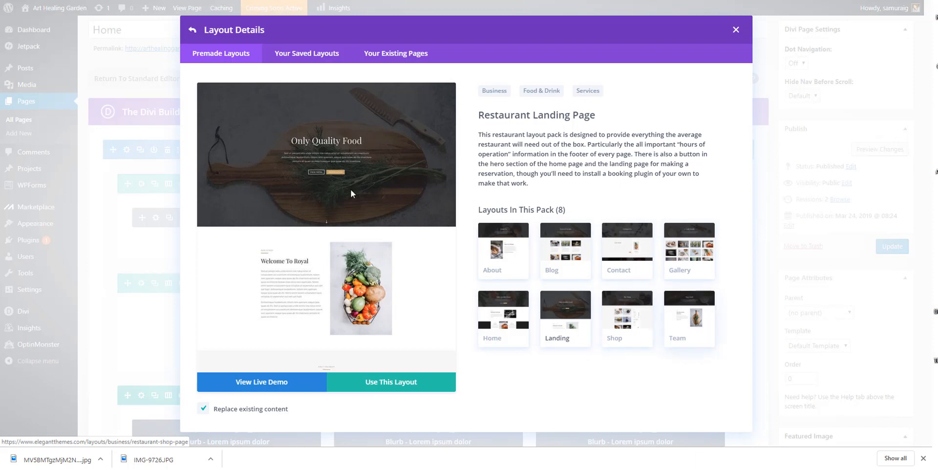
{"action": "left_click", "coordinate": [193, 33]}
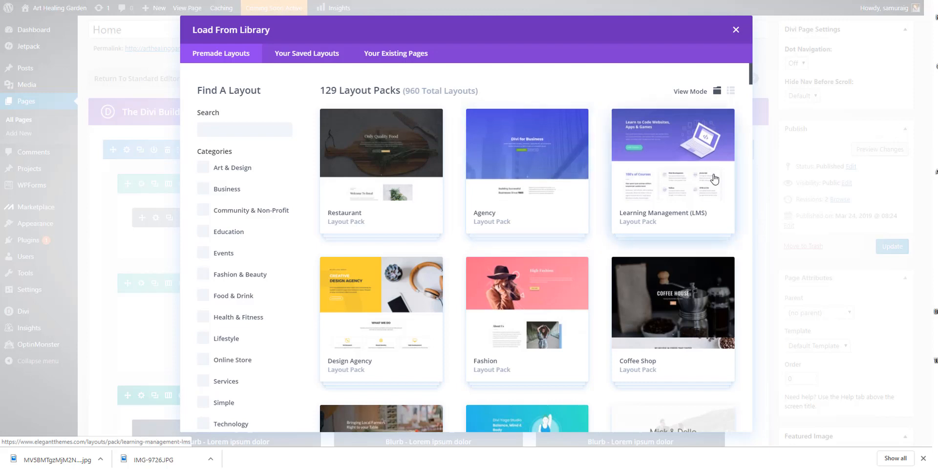
Step: Browse the premade layout packs and open the live demo of the Calligrapher landing page
{"action": "scroll", "coordinate": [713, 179], "scroll_direction": "down", "scroll_amount": 1}
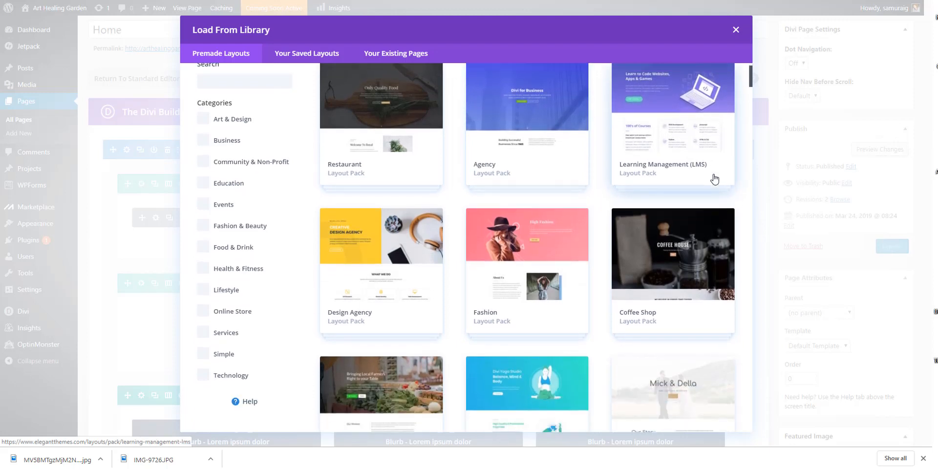
{"action": "scroll", "coordinate": [677, 242], "scroll_direction": "down", "scroll_amount": 2}
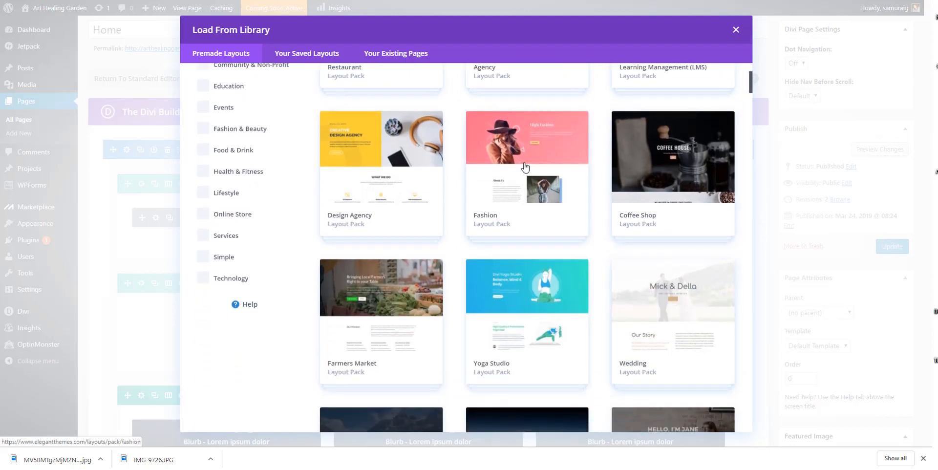
{"action": "scroll", "coordinate": [356, 176], "scroll_direction": "down", "scroll_amount": 1}
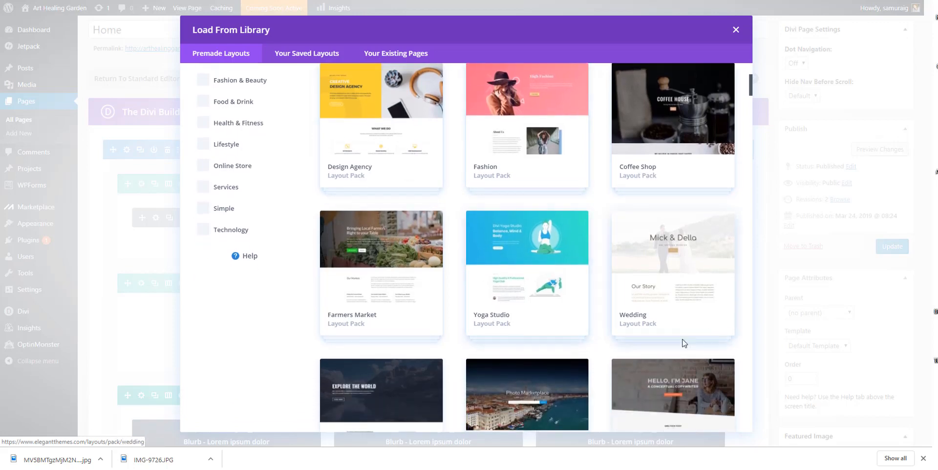
{"action": "scroll", "coordinate": [641, 346], "scroll_direction": "down", "scroll_amount": 3}
{"action": "scroll", "coordinate": [640, 347], "scroll_direction": "down", "scroll_amount": 15}
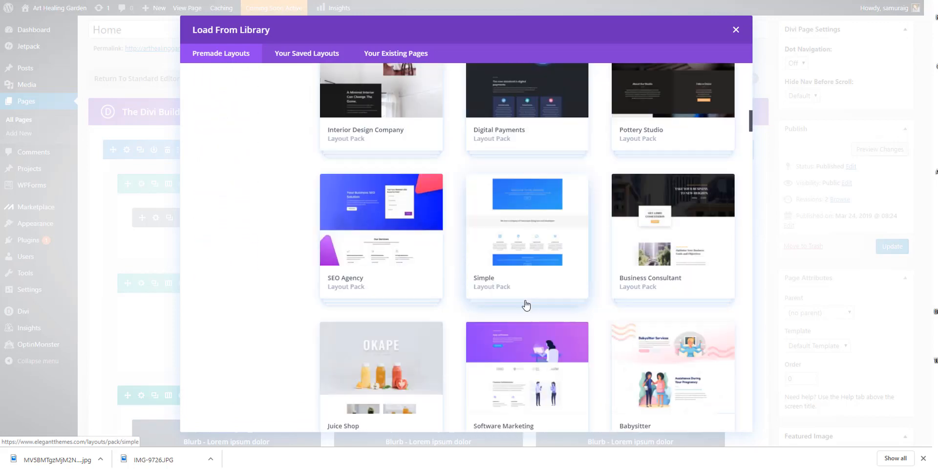
{"action": "scroll", "coordinate": [524, 303], "scroll_direction": "down", "scroll_amount": 15}
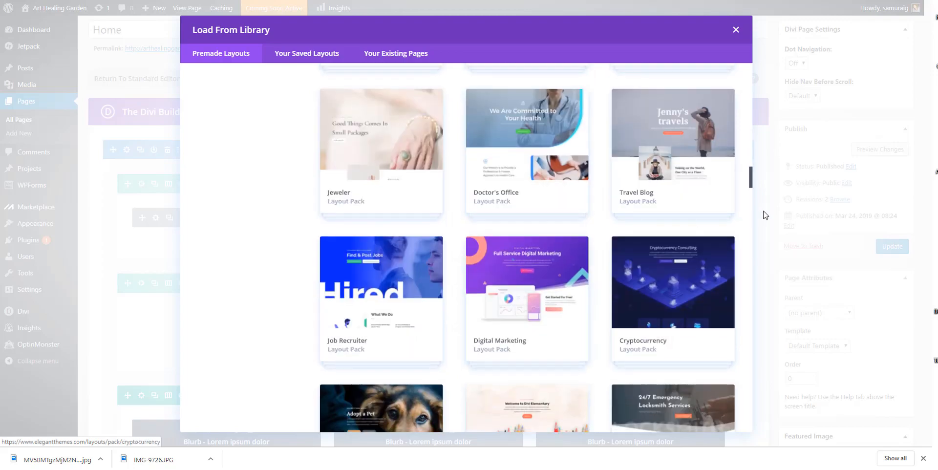
{"action": "left_click_drag", "start_coordinate": [751, 182], "coordinate": [740, 400]}
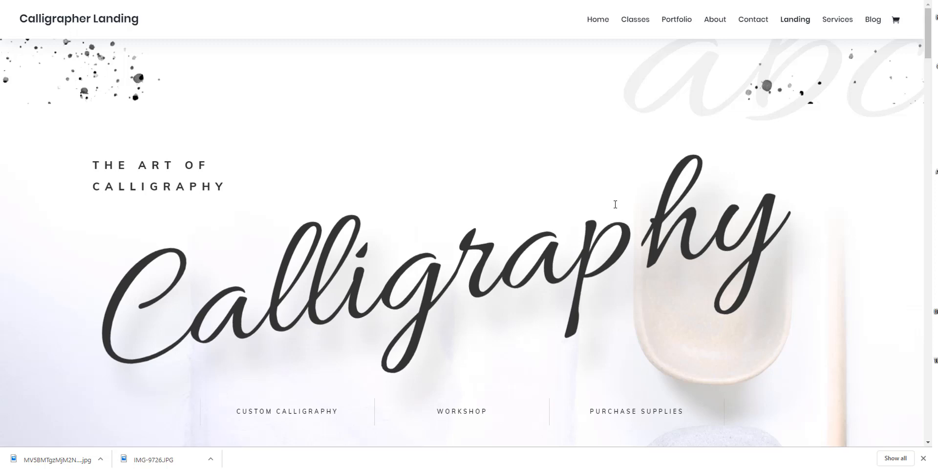
Step: Look through the Calligrapher landing page demo from the header to the footer, and close the demo
{"action": "scroll", "coordinate": [615, 204], "scroll_direction": "down", "scroll_amount": 15}
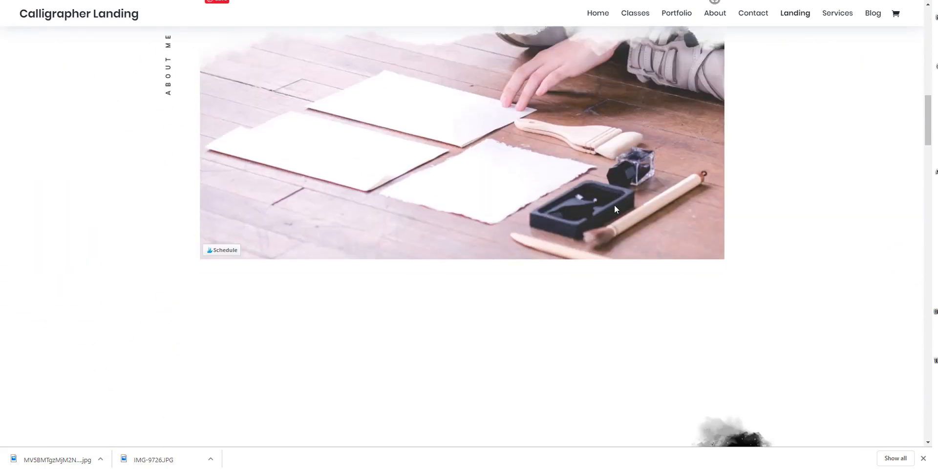
{"action": "scroll", "coordinate": [614, 209], "scroll_direction": "down", "scroll_amount": 9}
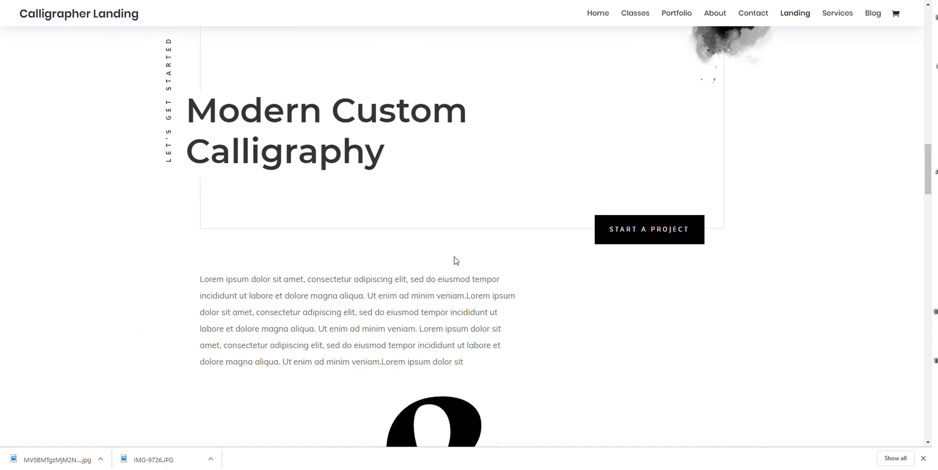
{"action": "scroll", "coordinate": [455, 261], "scroll_direction": "down", "scroll_amount": 10}
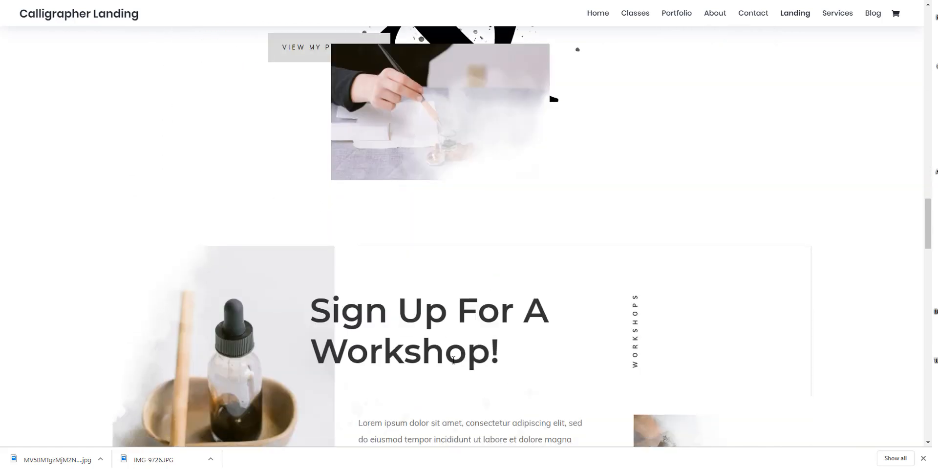
{"action": "scroll", "coordinate": [453, 360], "scroll_direction": "down", "scroll_amount": 10}
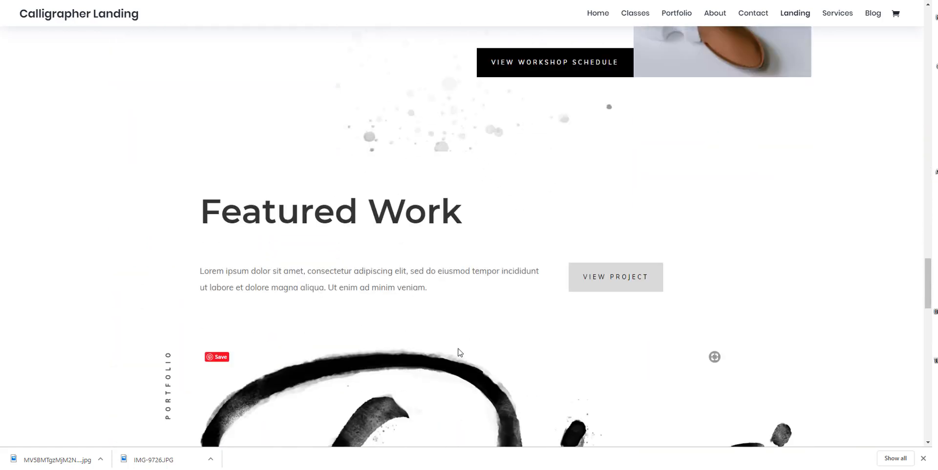
{"action": "scroll", "coordinate": [459, 352], "scroll_direction": "down", "scroll_amount": 10}
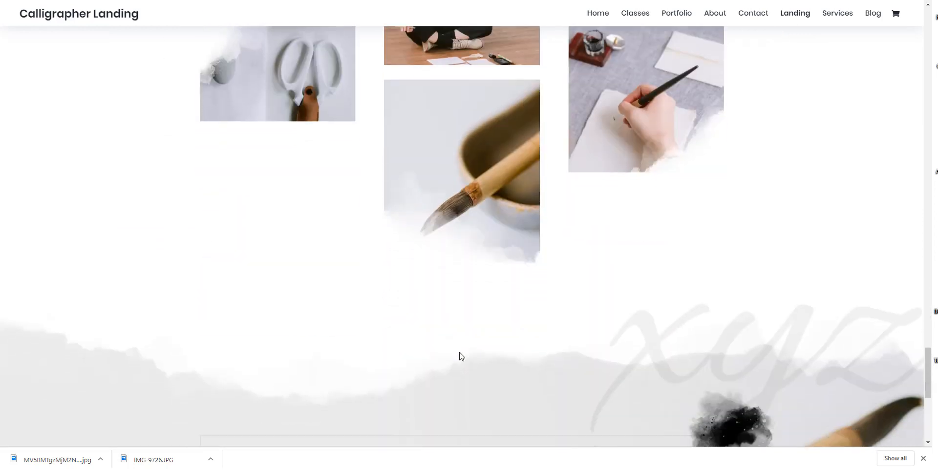
{"action": "scroll", "coordinate": [459, 356], "scroll_direction": "down", "scroll_amount": 10}
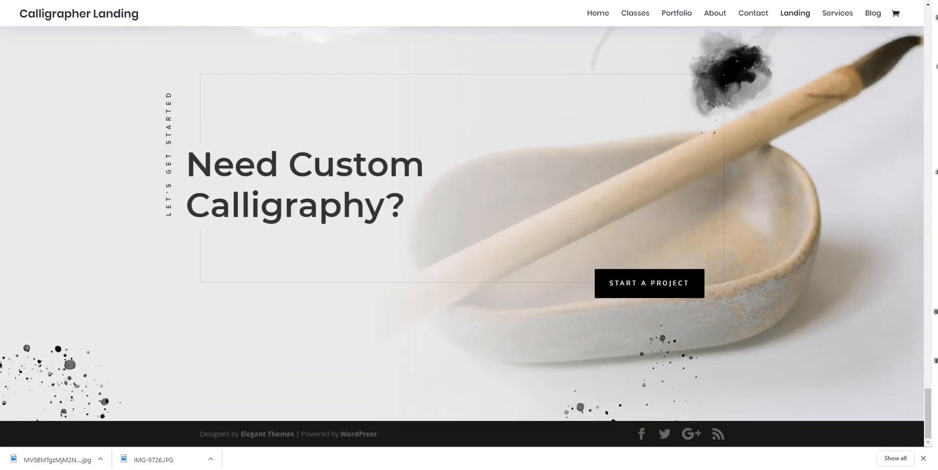
{"action": "key", "text": "ctrl+w"}
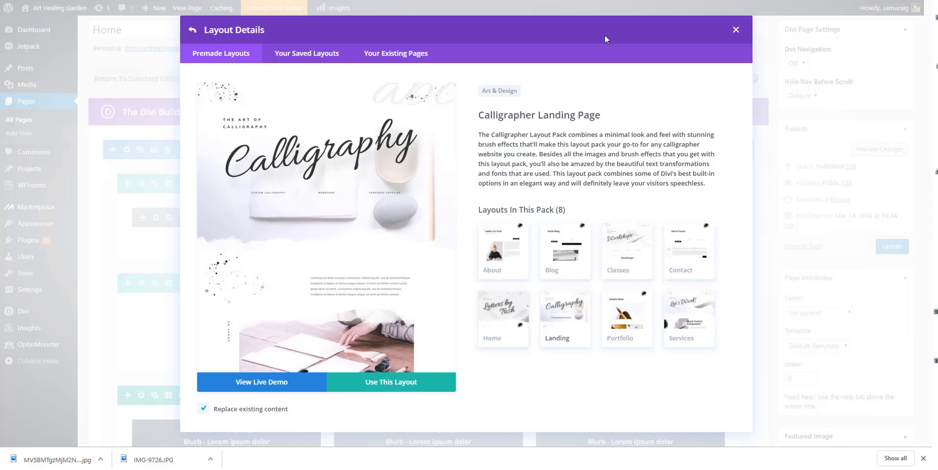
Step: Preview the Blog, Classes, Contact and Services layouts included in the Calligrapher pack
{"action": "left_click", "coordinate": [555, 257]}
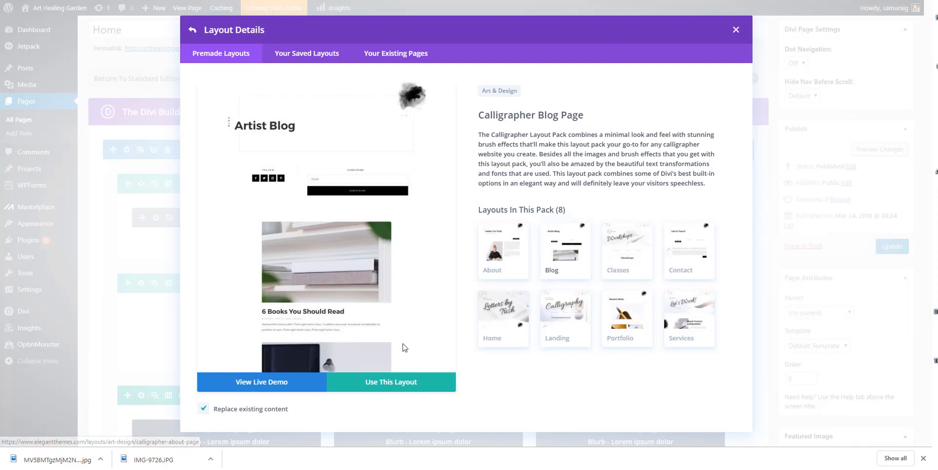
{"action": "left_click", "coordinate": [622, 272]}
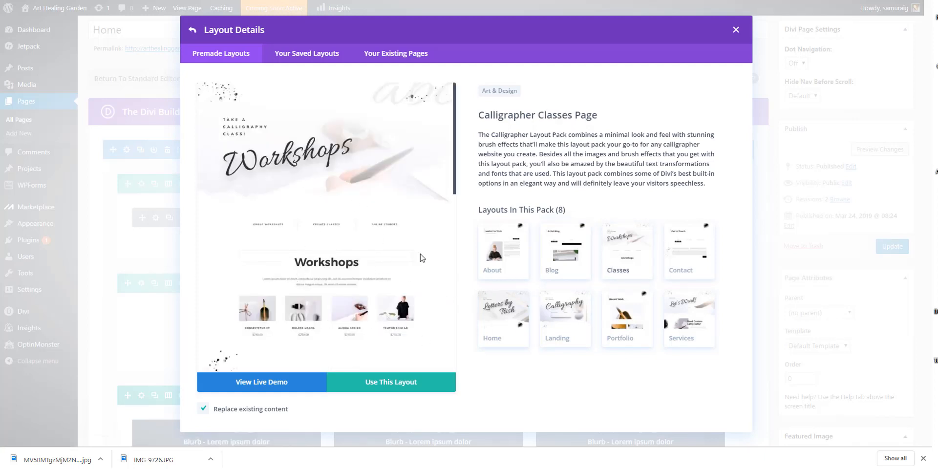
{"action": "left_click", "coordinate": [691, 251]}
{"action": "left_click", "coordinate": [687, 326]}
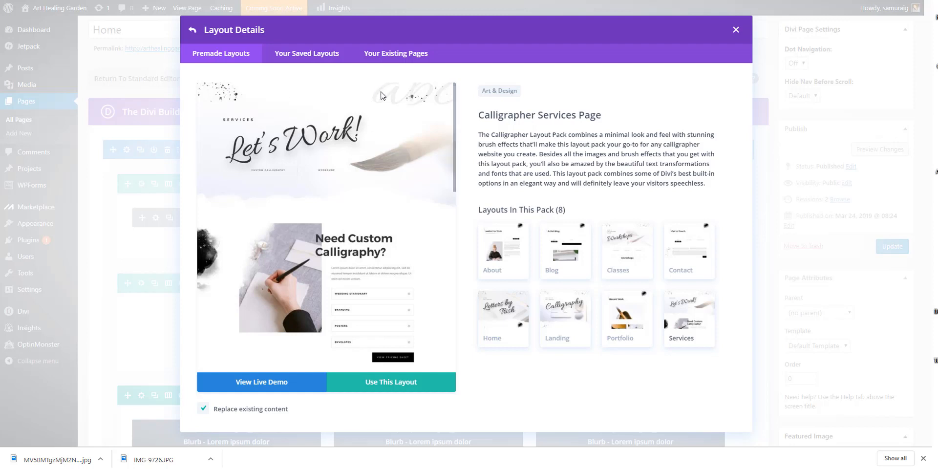
Step: View the live demo of the Calligrapher Services page, and close it to return to the layout details
{"action": "left_click", "coordinate": [256, 380]}
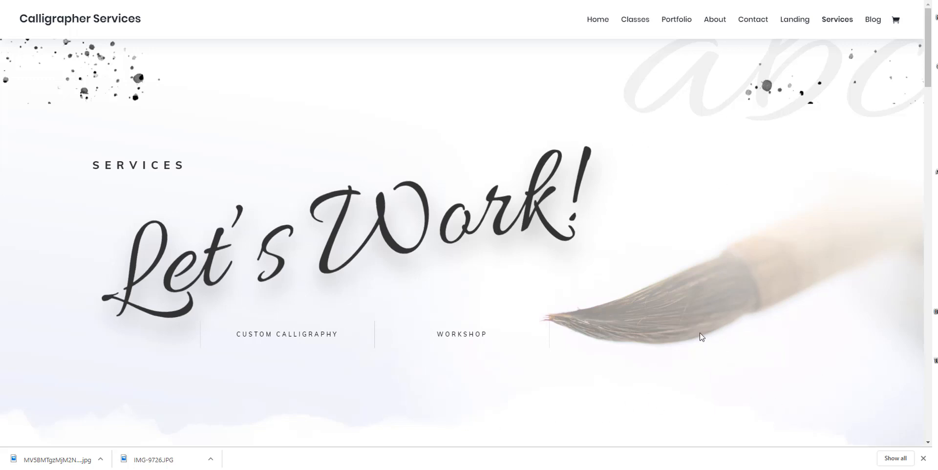
{"action": "scroll", "coordinate": [701, 336], "scroll_direction": "down", "scroll_amount": 4}
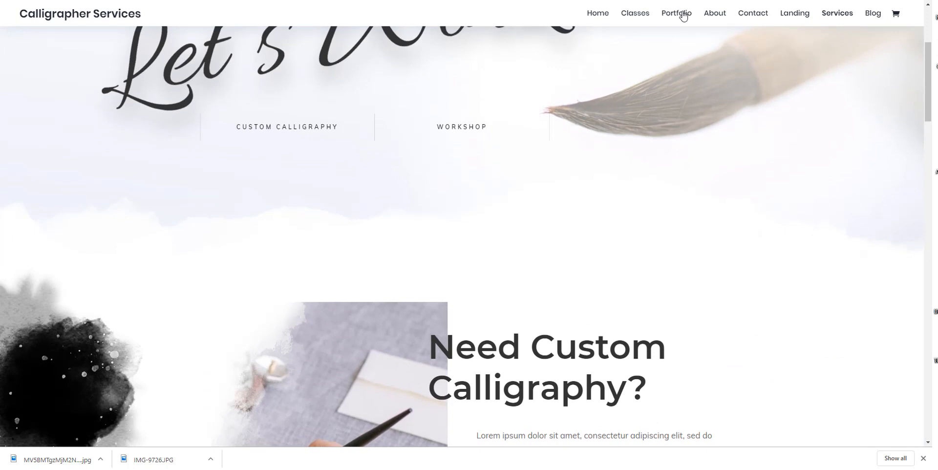
{"action": "left_click", "coordinate": [684, 14]}
{"action": "key", "text": "ctrl+w"}
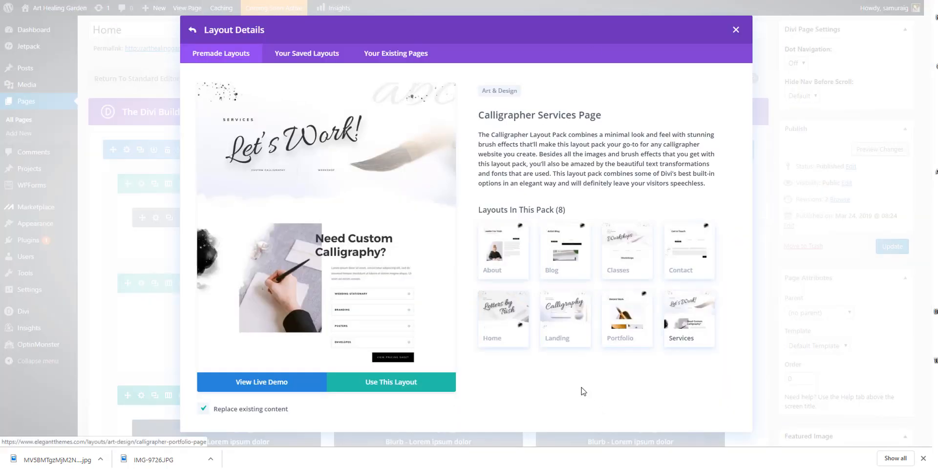
Step: Browse further through the premade layout packs and open the live demo of the Juice Shop landing page
{"action": "left_click", "coordinate": [192, 30]}
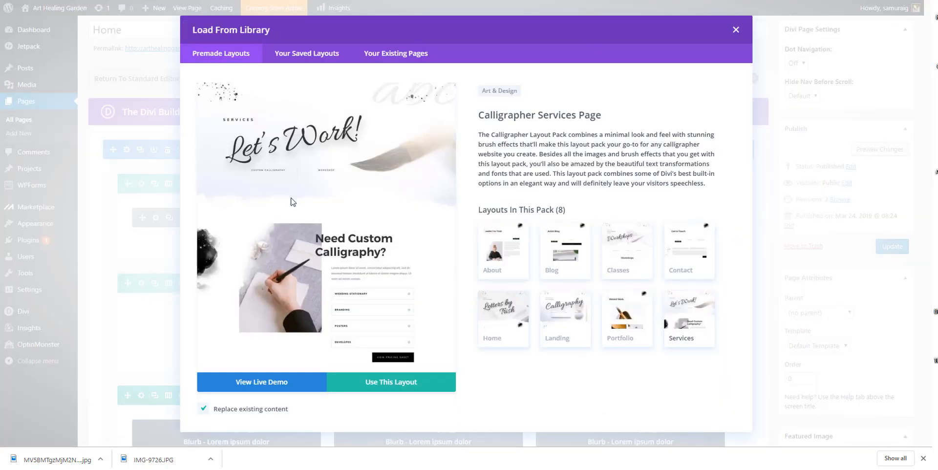
{"action": "scroll", "coordinate": [594, 270], "scroll_direction": "down", "scroll_amount": 12}
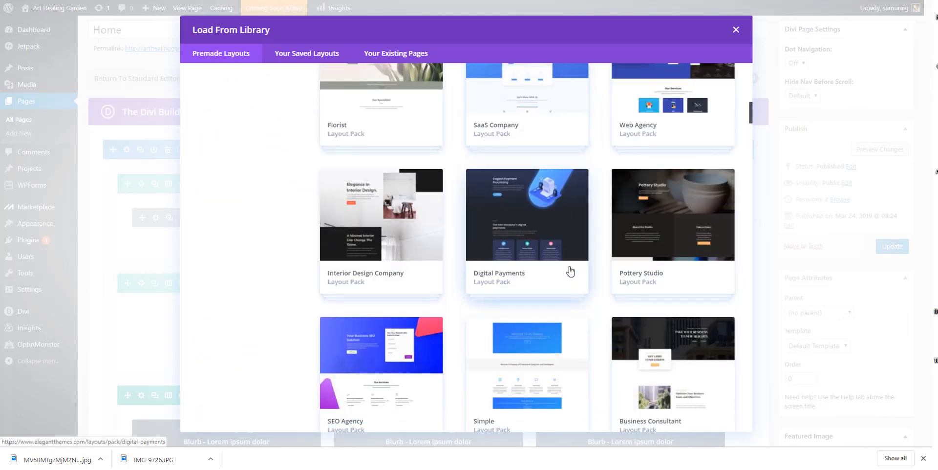
{"action": "scroll", "coordinate": [570, 271], "scroll_direction": "down", "scroll_amount": 2}
{"action": "scroll", "coordinate": [570, 271], "scroll_direction": "down", "scroll_amount": 6}
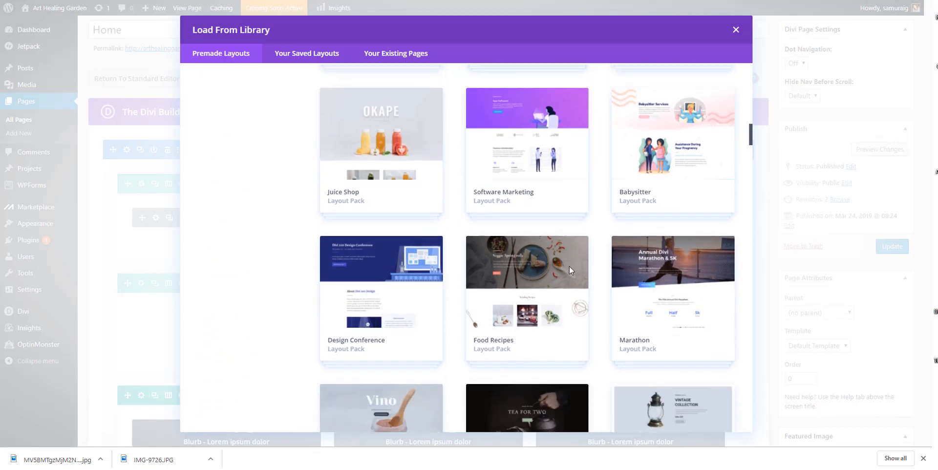
{"action": "left_click", "coordinate": [381, 190]}
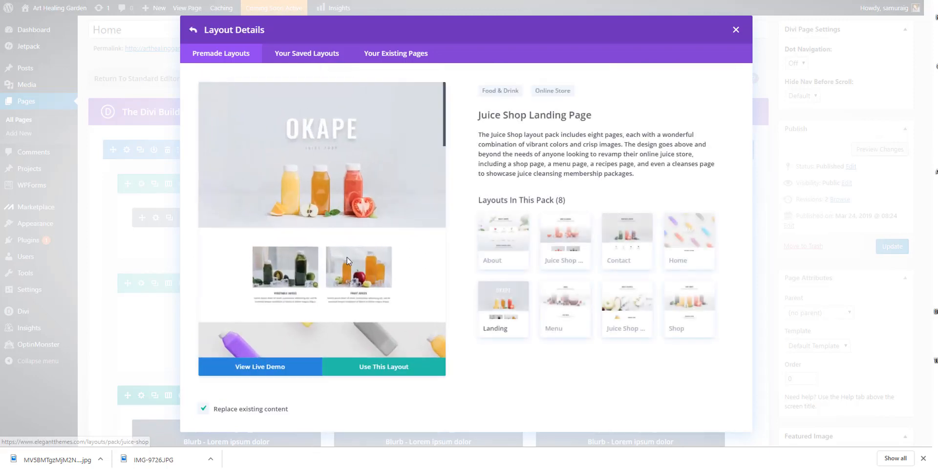
{"action": "left_click", "coordinate": [260, 367]}
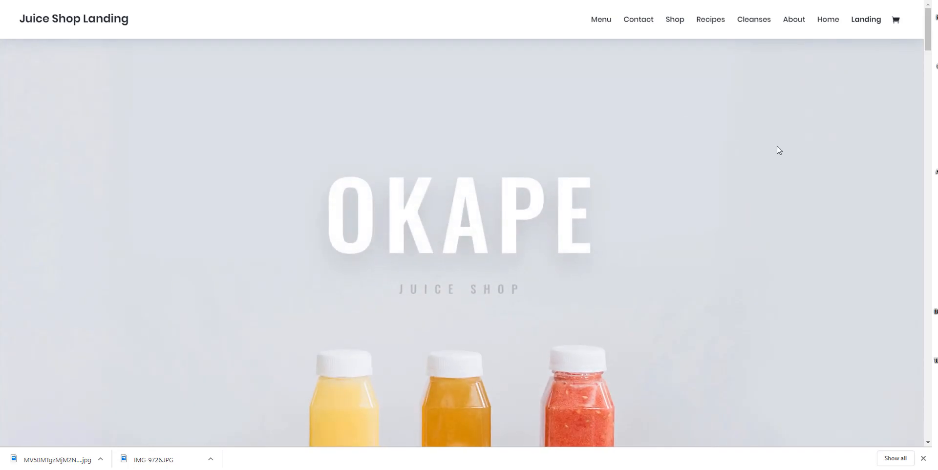
Step: Look through the Juice Shop landing page demo from the hero section to the juice cards and vitamin bars
{"action": "scroll", "coordinate": [777, 146], "scroll_direction": "down", "scroll_amount": 10}
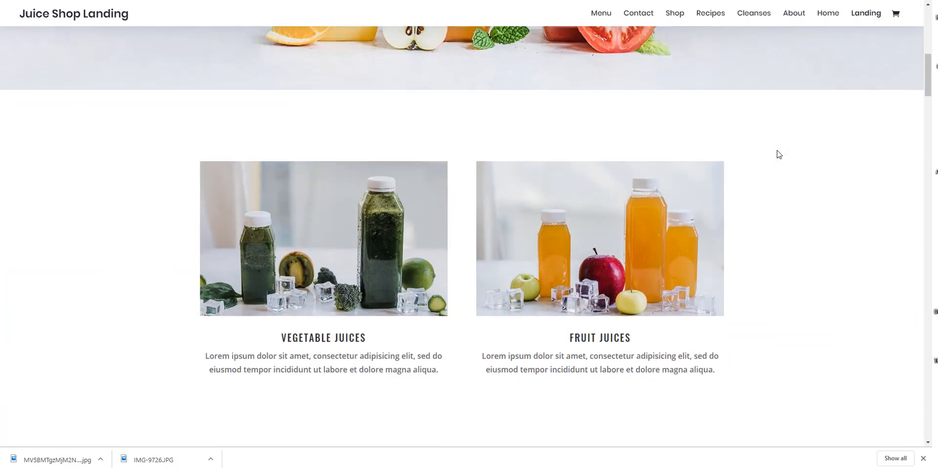
{"action": "scroll", "coordinate": [777, 153], "scroll_direction": "down", "scroll_amount": 10}
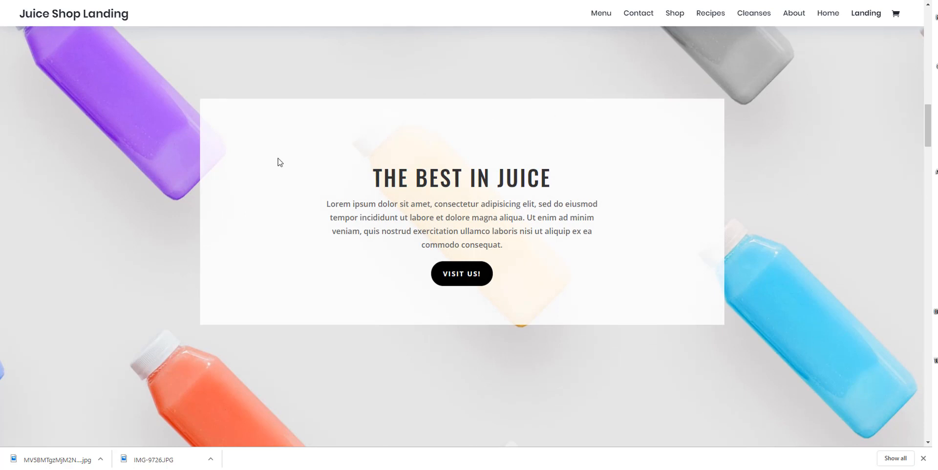
{"action": "scroll", "coordinate": [523, 354], "scroll_direction": "down", "scroll_amount": 1}
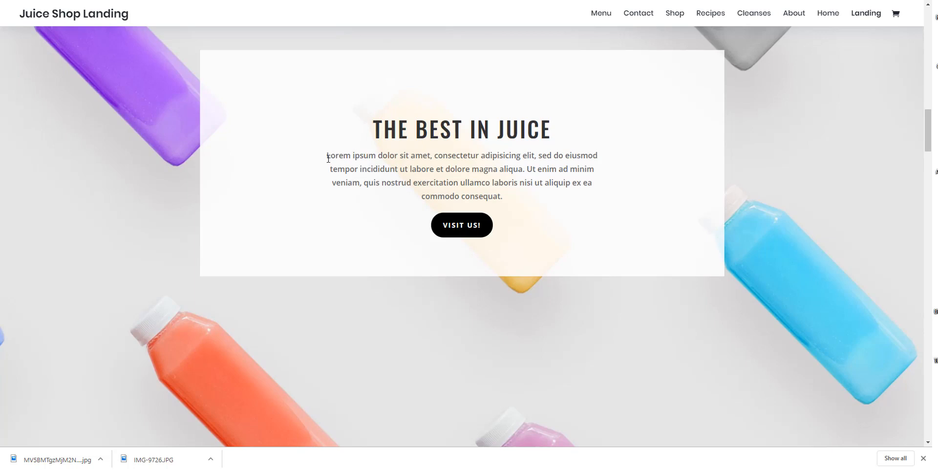
{"action": "left_click_drag", "start_coordinate": [371, 130], "coordinate": [562, 141]}
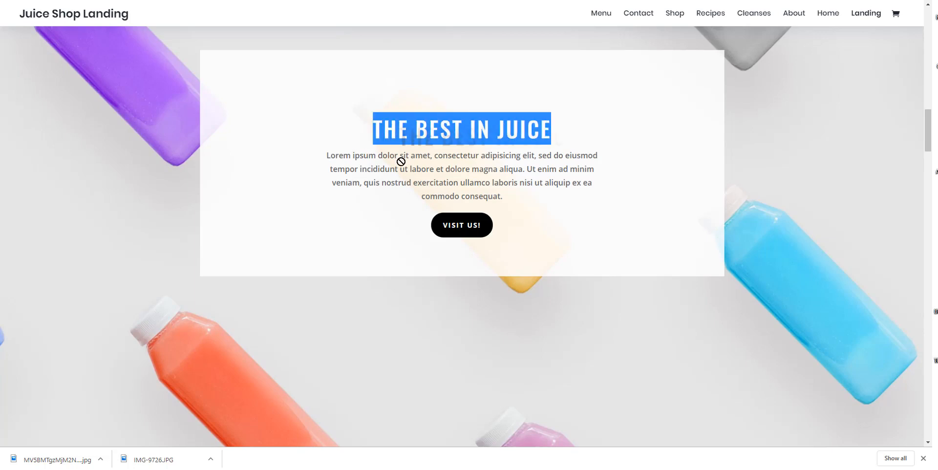
{"action": "scroll", "coordinate": [607, 214], "scroll_direction": "down", "scroll_amount": 10}
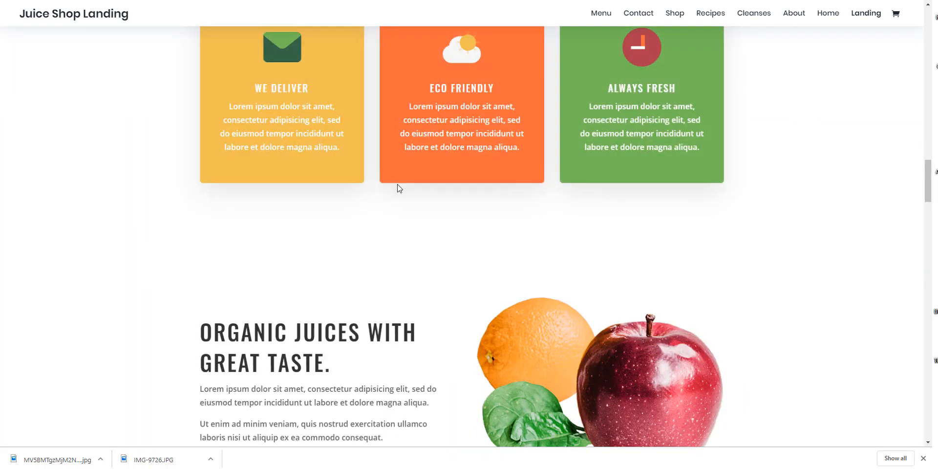
{"action": "scroll", "coordinate": [397, 189], "scroll_direction": "down", "scroll_amount": 15}
{"action": "scroll", "coordinate": [429, 203], "scroll_direction": "down", "scroll_amount": 8}
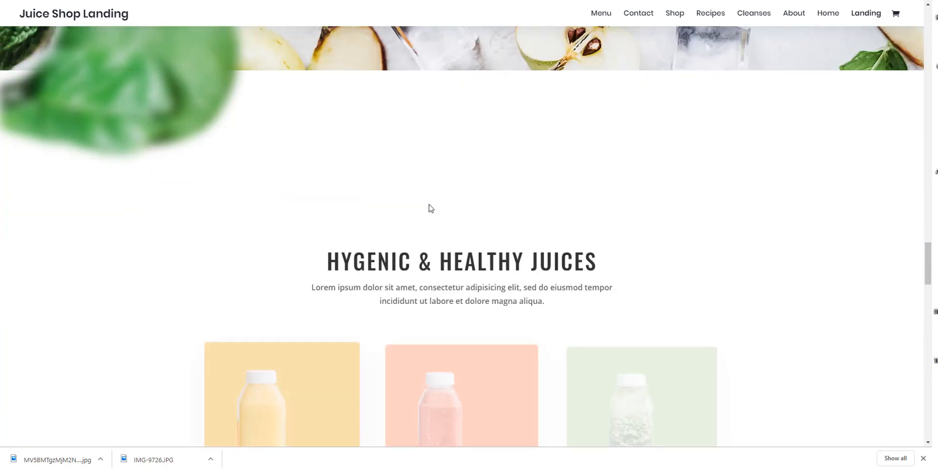
{"action": "scroll", "coordinate": [429, 203], "scroll_direction": "down", "scroll_amount": 1}
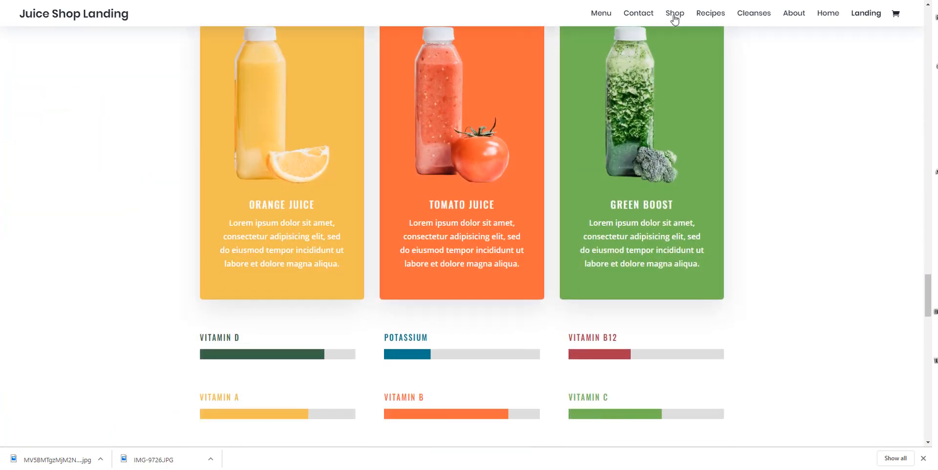
Step: Open the Juice Shop pack's Shop page demo and examine its products, sale offers, contact form and footer
{"action": "left_click", "coordinate": [675, 17]}
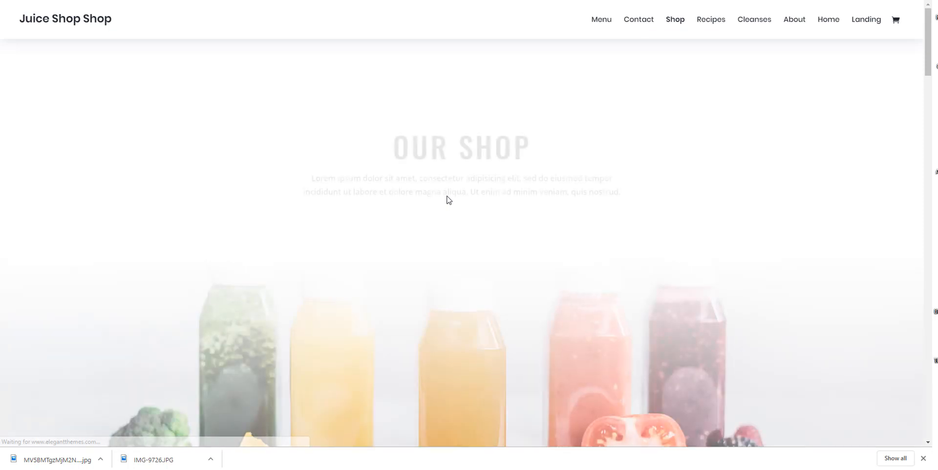
{"action": "scroll", "coordinate": [443, 203], "scroll_direction": "down", "scroll_amount": 3}
{"action": "scroll", "coordinate": [445, 204], "scroll_direction": "down", "scroll_amount": 10}
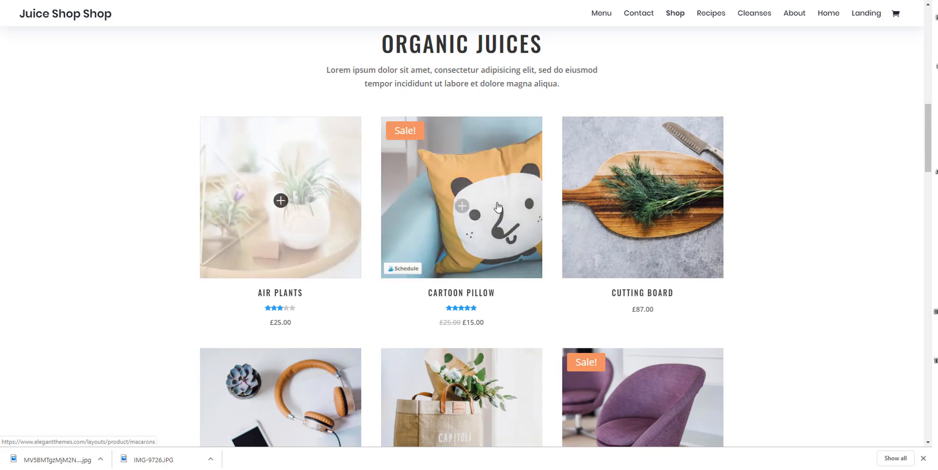
{"action": "scroll", "coordinate": [486, 225], "scroll_direction": "down", "scroll_amount": 1}
{"action": "scroll", "coordinate": [486, 224], "scroll_direction": "down", "scroll_amount": 7}
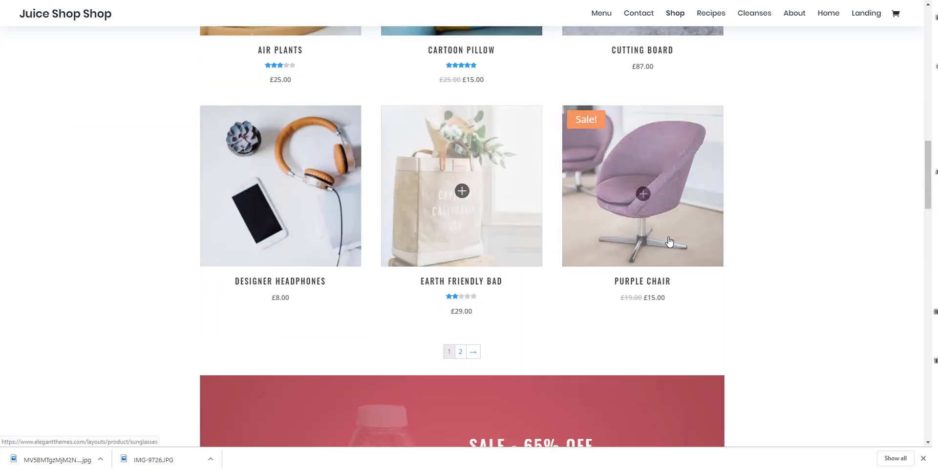
{"action": "scroll", "coordinate": [348, 266], "scroll_direction": "down", "scroll_amount": 4}
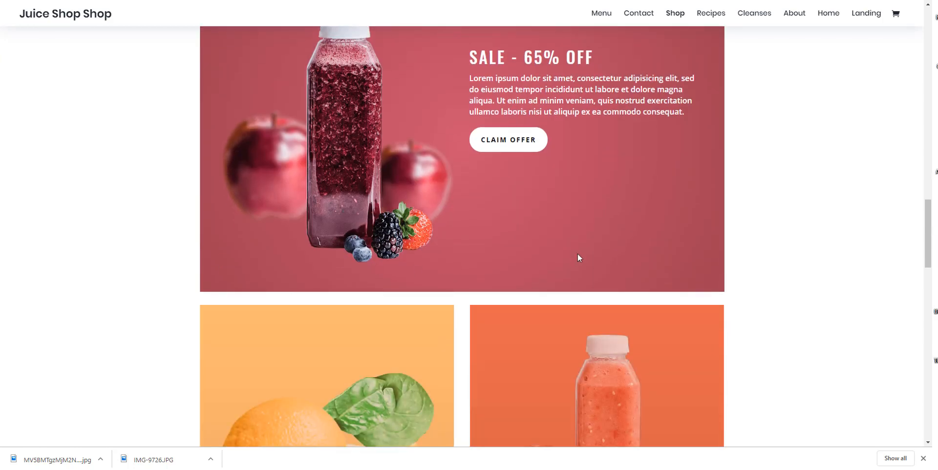
{"action": "scroll", "coordinate": [578, 258], "scroll_direction": "down", "scroll_amount": 4}
{"action": "scroll", "coordinate": [391, 271], "scroll_direction": "down", "scroll_amount": 4}
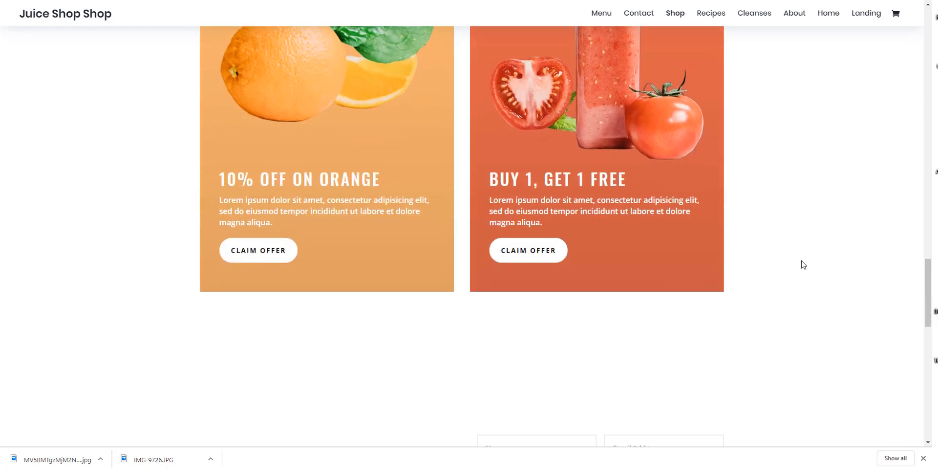
{"action": "scroll", "coordinate": [781, 261], "scroll_direction": "down", "scroll_amount": 4}
{"action": "scroll", "coordinate": [342, 265], "scroll_direction": "down", "scroll_amount": 5}
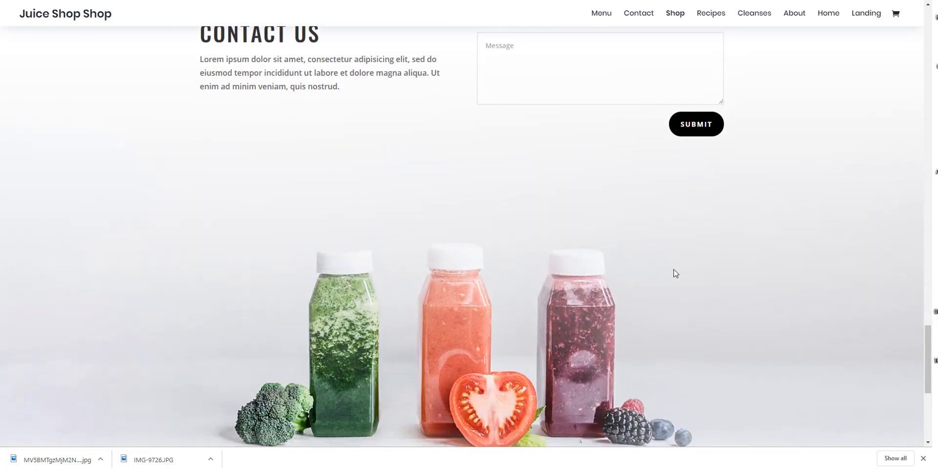
{"action": "scroll", "coordinate": [336, 336], "scroll_direction": "down", "scroll_amount": 4}
{"action": "scroll", "coordinate": [655, 325], "scroll_direction": "down", "scroll_amount": 2}
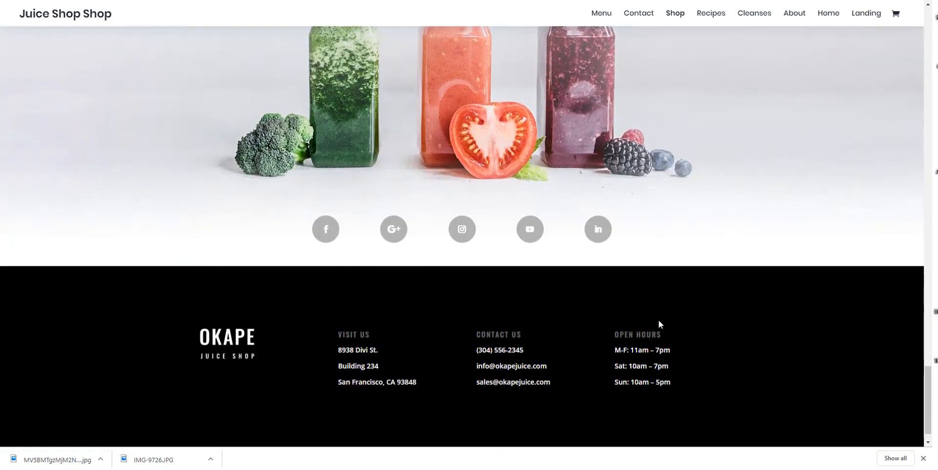
Step: Go back to the start of the Shop page demo and review its Our Shop header section
{"action": "scroll", "coordinate": [653, 312], "scroll_direction": "up", "scroll_amount": 12}
{"action": "scroll", "coordinate": [653, 308], "scroll_direction": "up", "scroll_amount": 20}
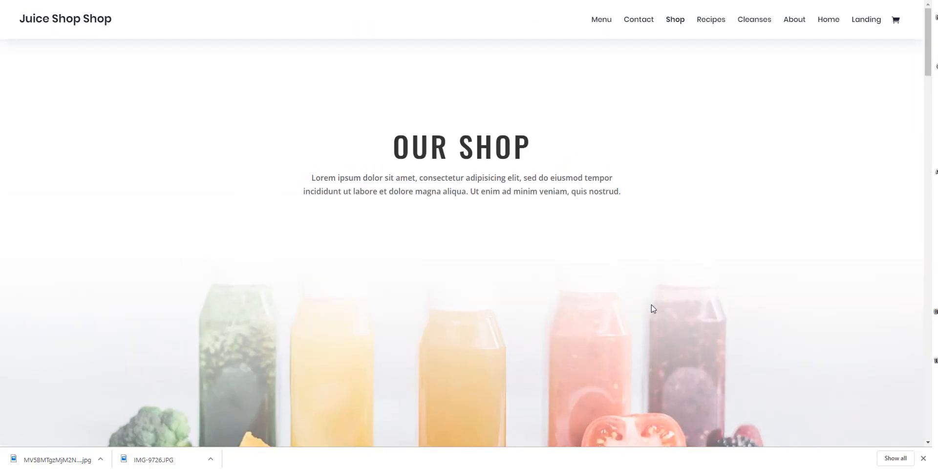
{"action": "scroll", "coordinate": [830, 251], "scroll_direction": "down", "scroll_amount": 4}
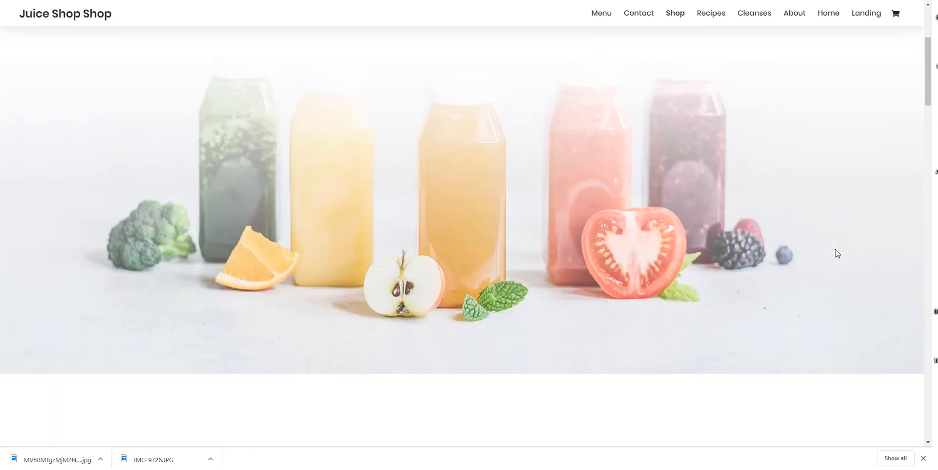
{"action": "scroll", "coordinate": [752, 254], "scroll_direction": "up", "scroll_amount": 3}
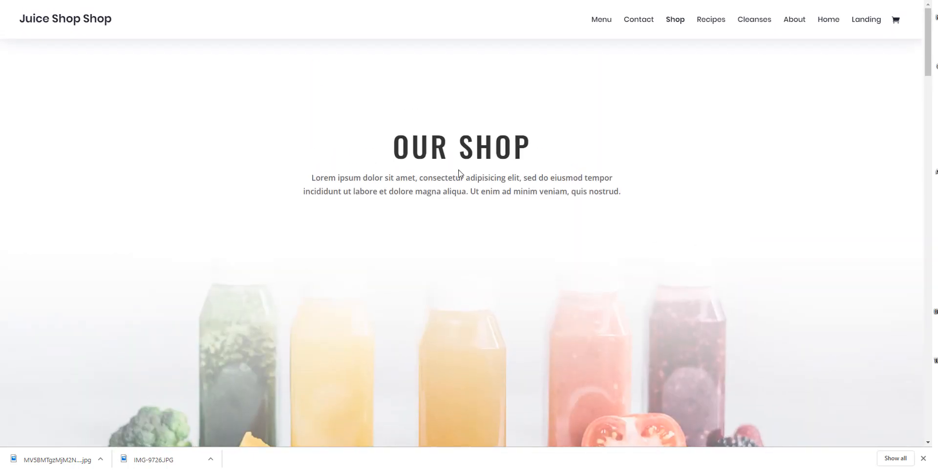
Step: Review the Our Shop header text in the Shop page demo and compare it with the live Art Healing Garden home page
{"action": "left_click_drag", "start_coordinate": [490, 161], "coordinate": [689, 216]}
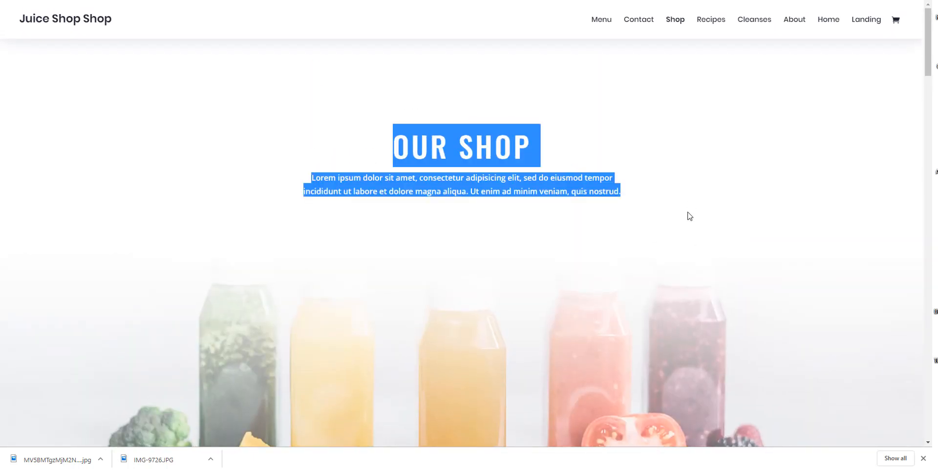
{"action": "left_click", "coordinate": [660, 287]}
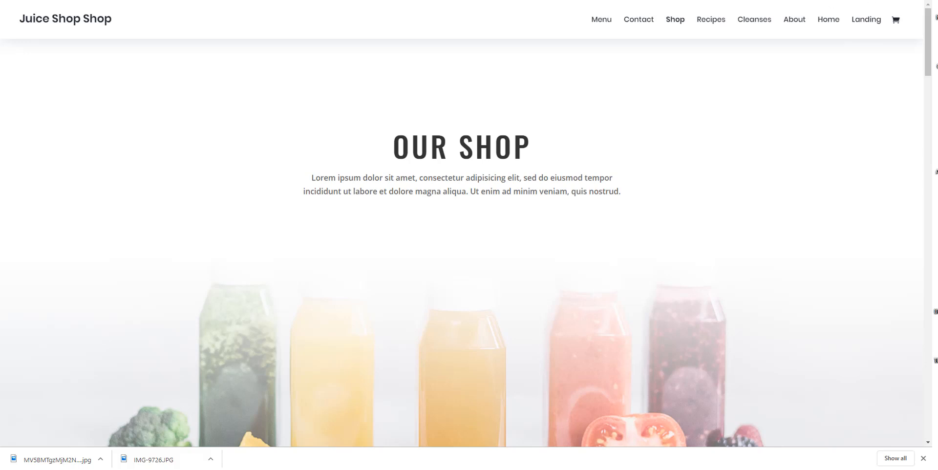
{"action": "left_click", "coordinate": [610, 1]}
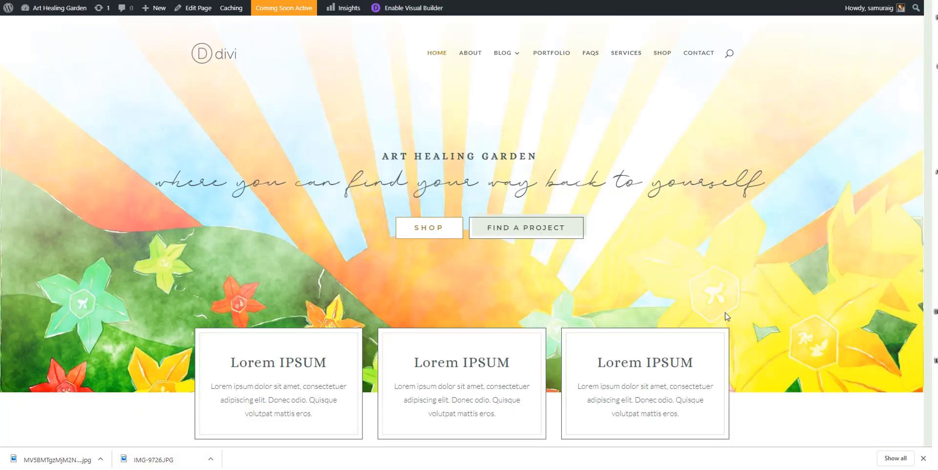
{"action": "left_click", "coordinate": [552, 0]}
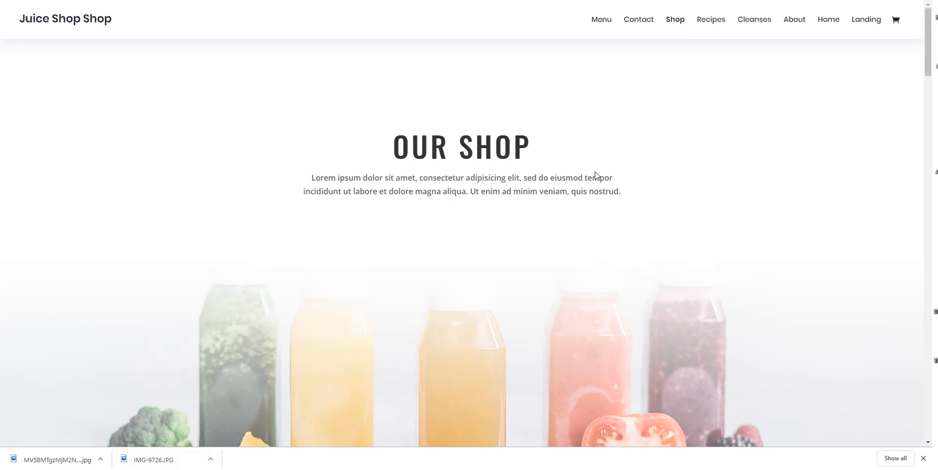
Step: Switch to the Elegant Themes site, open its pricing page and examine the one-time price of the Lifetime Access plan
{"action": "left_click", "coordinate": [605, 1]}
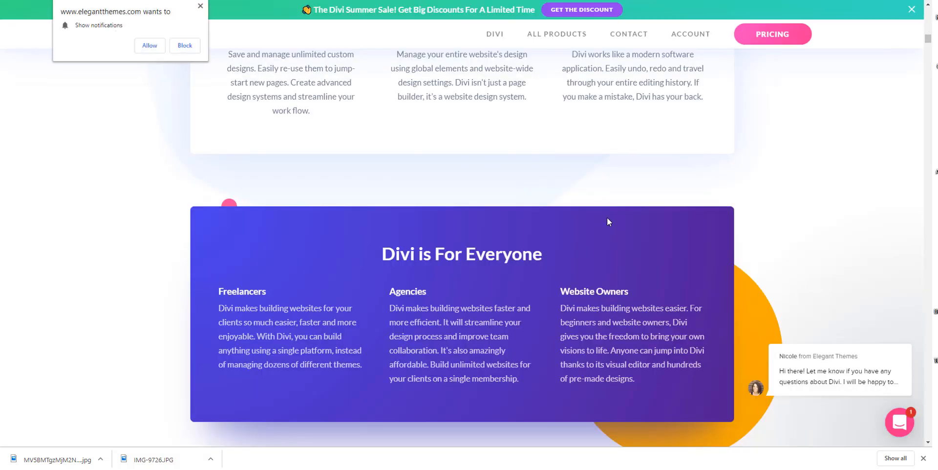
{"action": "left_click", "coordinate": [766, 39]}
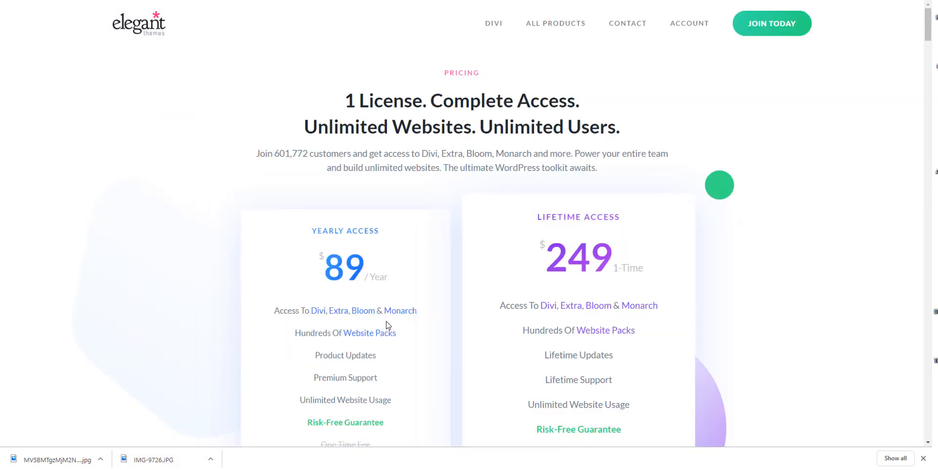
{"action": "mouse_move", "coordinate": [625, 301]}
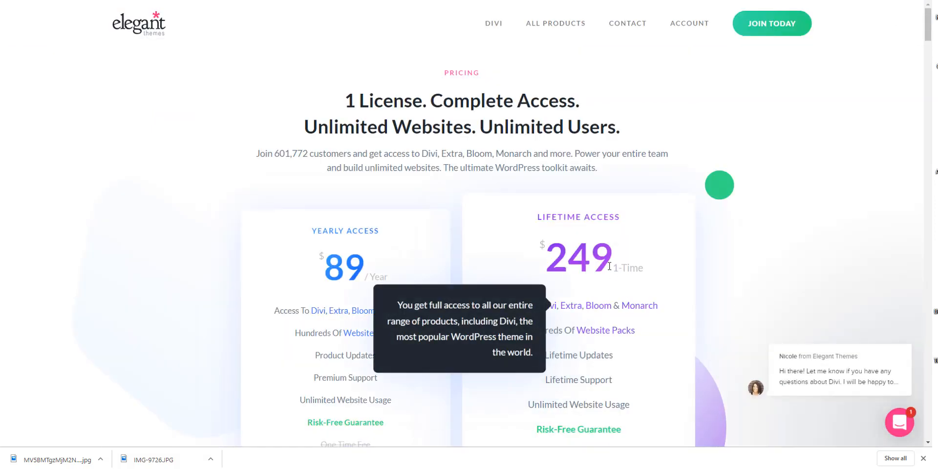
{"action": "left_click_drag", "start_coordinate": [612, 264], "coordinate": [250, 308]}
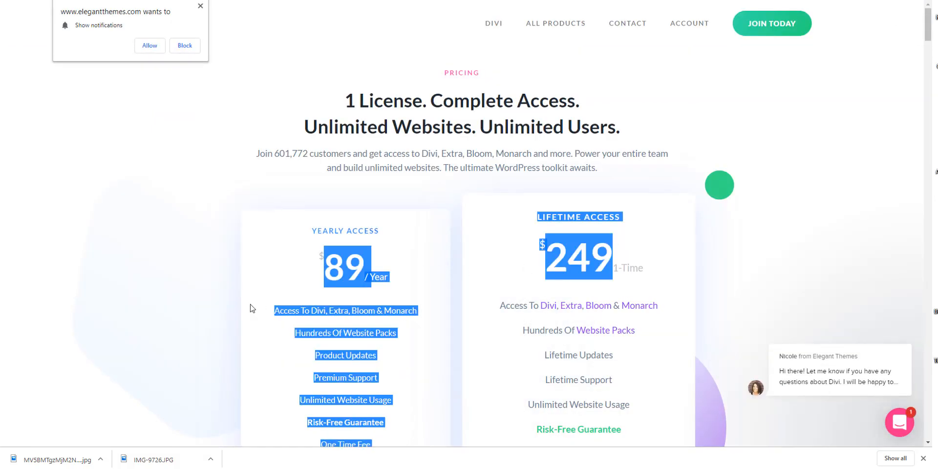
{"action": "left_click", "coordinate": [678, 257]}
{"action": "left_click_drag", "start_coordinate": [545, 256], "coordinate": [634, 263]}
{"action": "left_click", "coordinate": [630, 255]}
{"action": "left_click", "coordinate": [625, 248]}
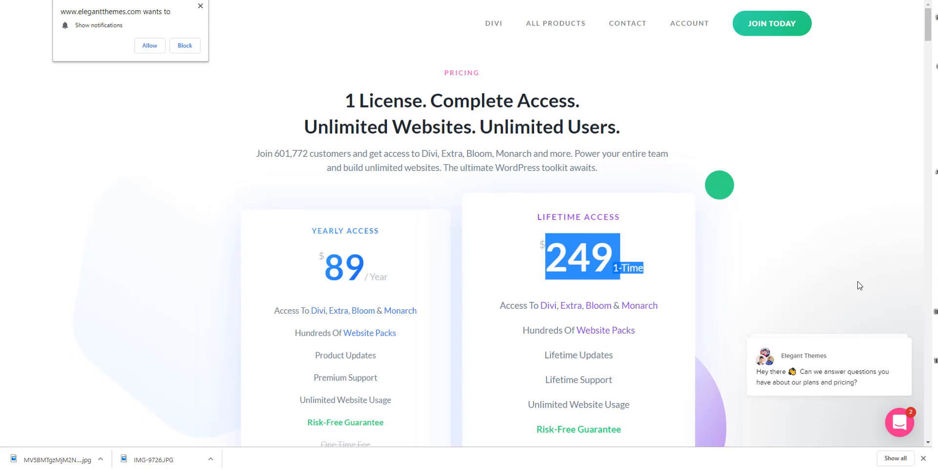
{"action": "left_click", "coordinate": [827, 289]}
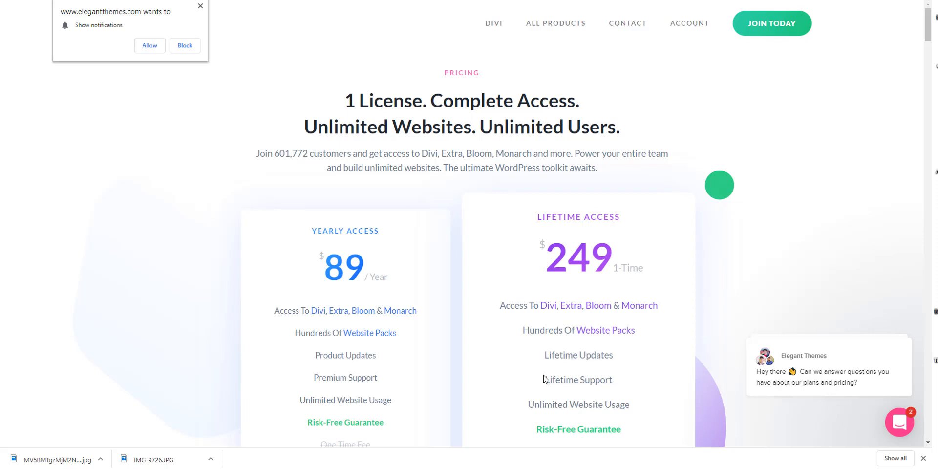
Step: Compare the Yearly Access and Lifetime Access plans, including their prices, included features and sign-up options
{"action": "double_click", "coordinate": [351, 267]}
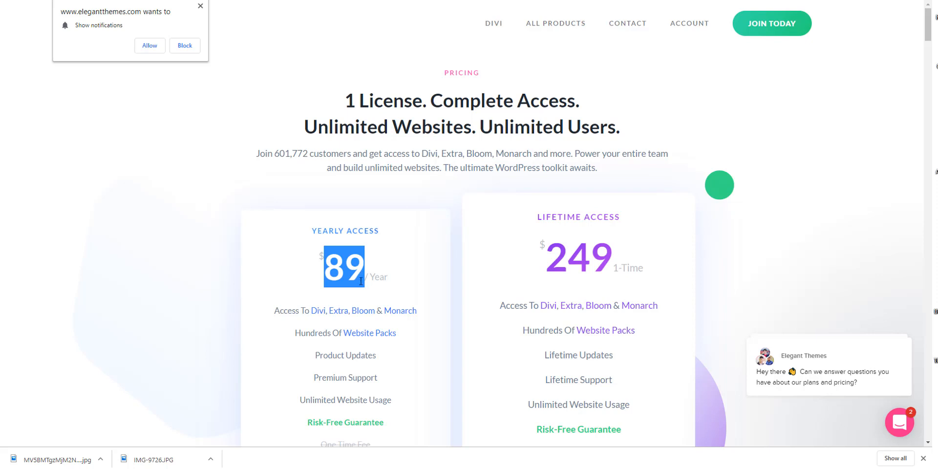
{"action": "scroll", "coordinate": [400, 278], "scroll_direction": "down", "scroll_amount": 1}
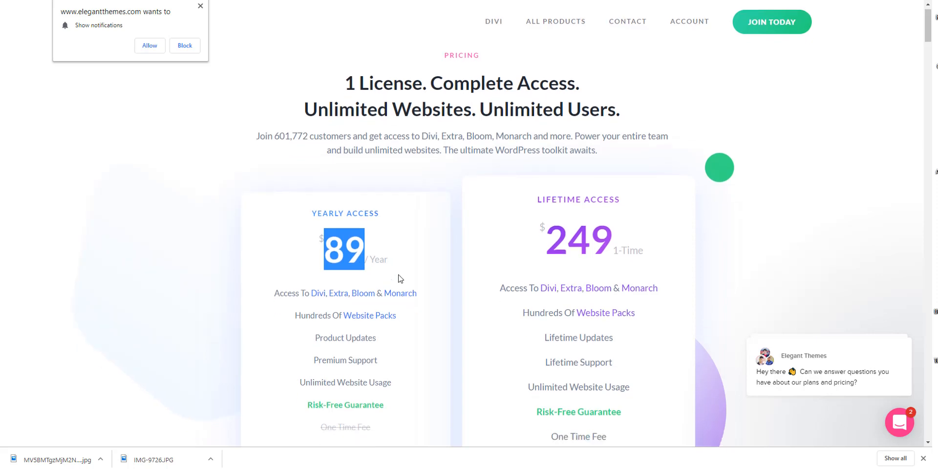
{"action": "double_click", "coordinate": [569, 211]}
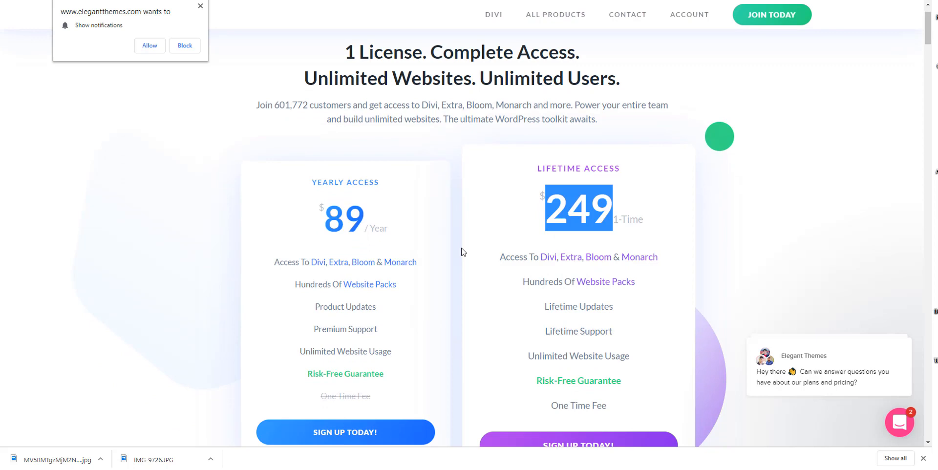
{"action": "scroll", "coordinate": [462, 251], "scroll_direction": "down", "scroll_amount": 1}
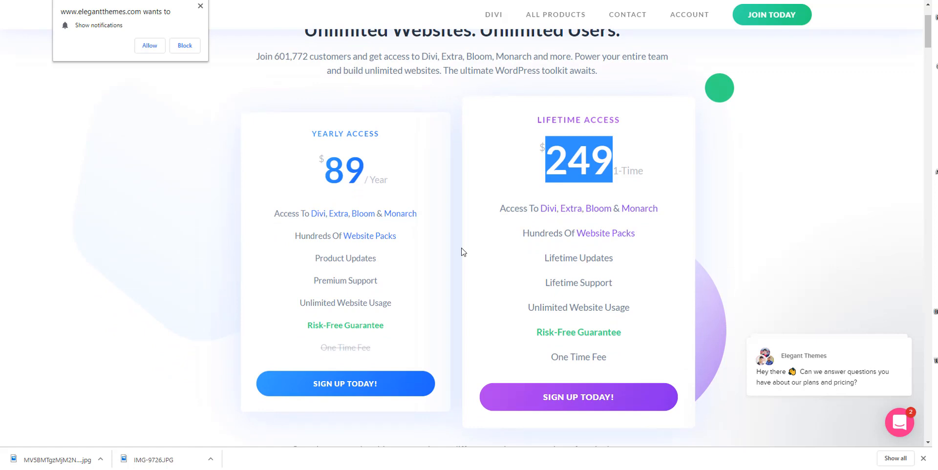
{"action": "scroll", "coordinate": [463, 252], "scroll_direction": "up", "scroll_amount": 1}
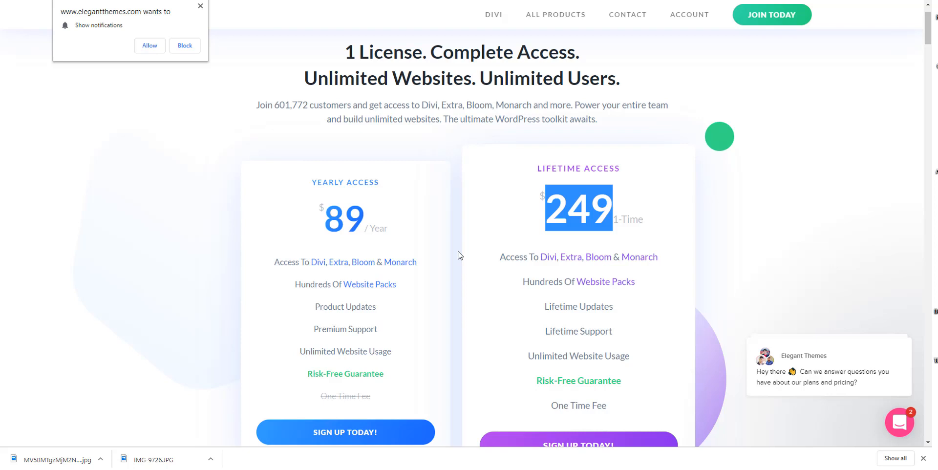
Step: Recheck the Lifetime Access price and plan details, and dismiss the risk-free sign-up offer on the pricing page
{"action": "left_click", "coordinate": [666, 198]}
{"action": "double_click", "coordinate": [601, 213]}
{"action": "left_click", "coordinate": [727, 220]}
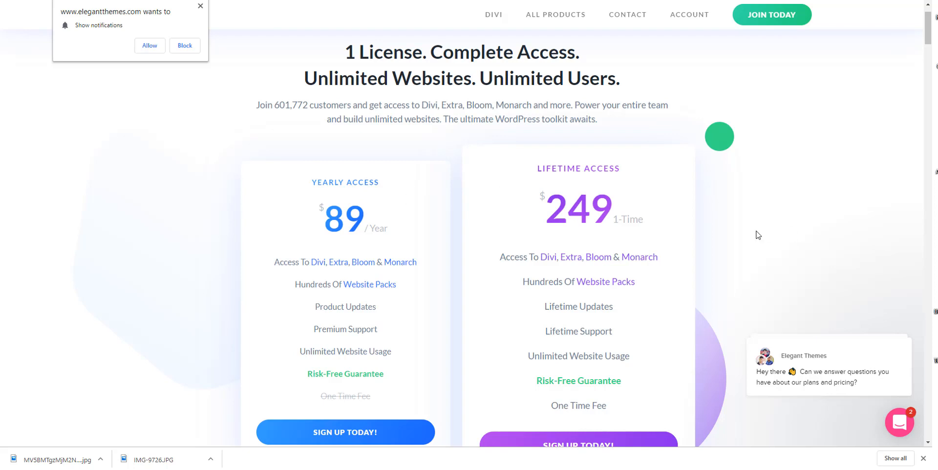
{"action": "scroll", "coordinate": [757, 235], "scroll_direction": "down", "scroll_amount": 1}
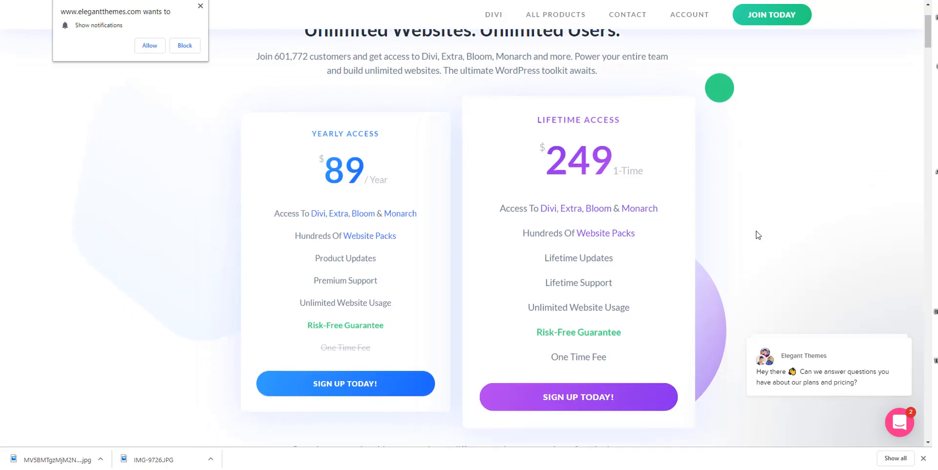
{"action": "scroll", "coordinate": [757, 235], "scroll_direction": "up", "scroll_amount": 1}
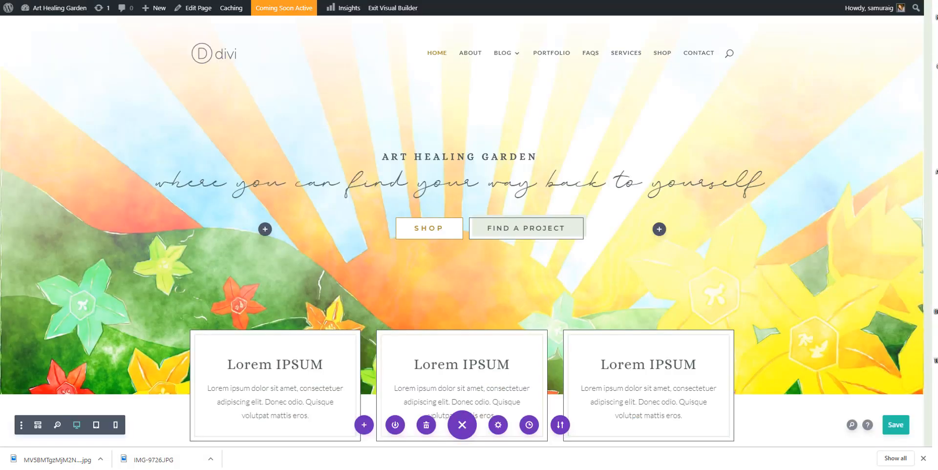
{"action": "mouse_move", "coordinate": [597, 190]}
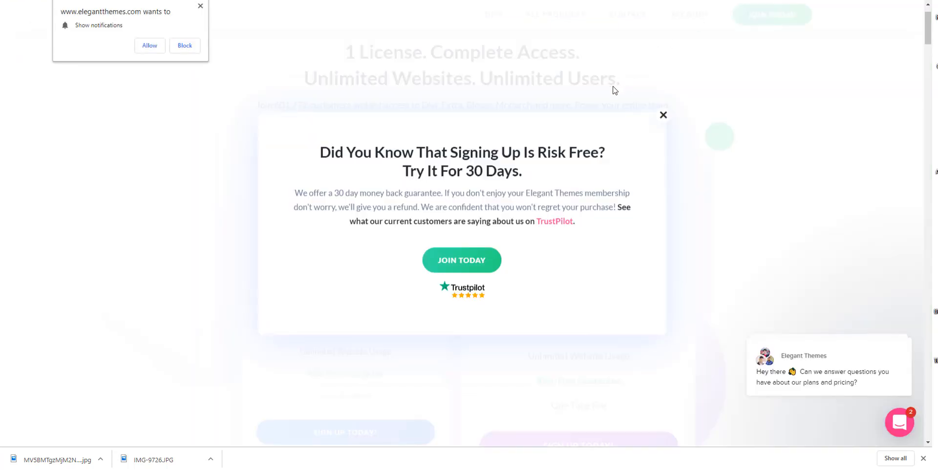
{"action": "left_click", "coordinate": [663, 115]}
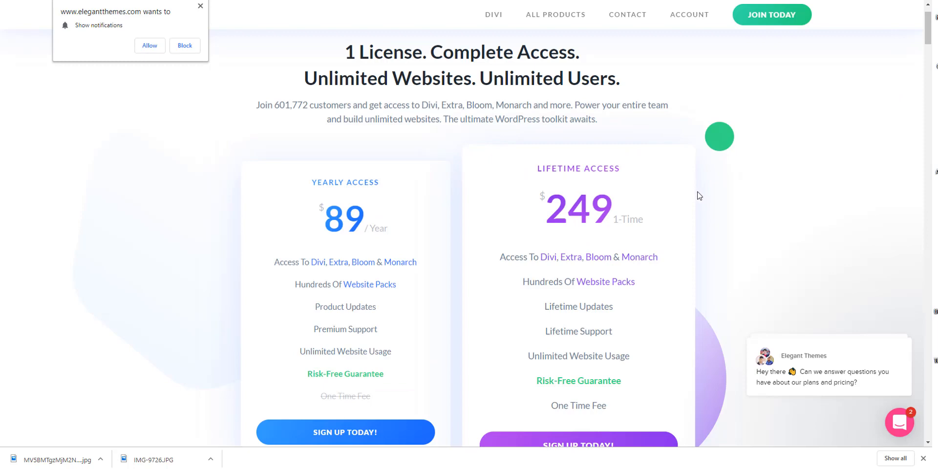